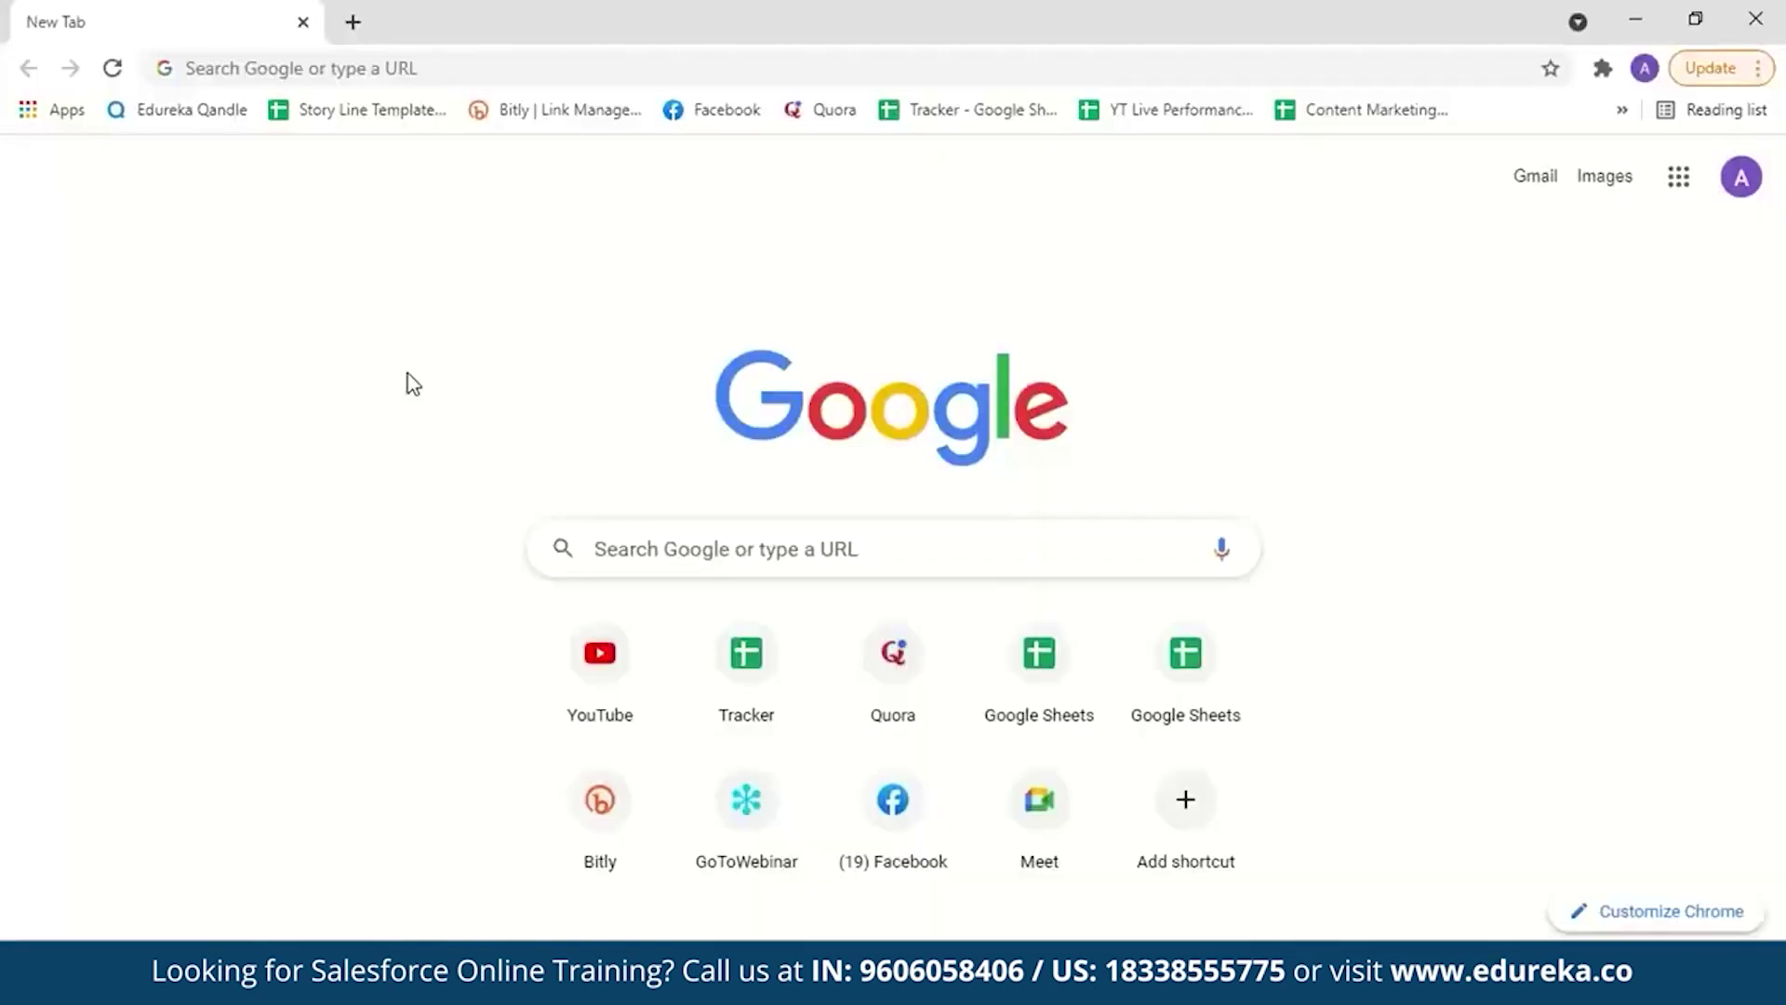
Step: Open the Developer Edition sign-up page from developer.salesforce.com and look through its registration form fields
click(483, 78)
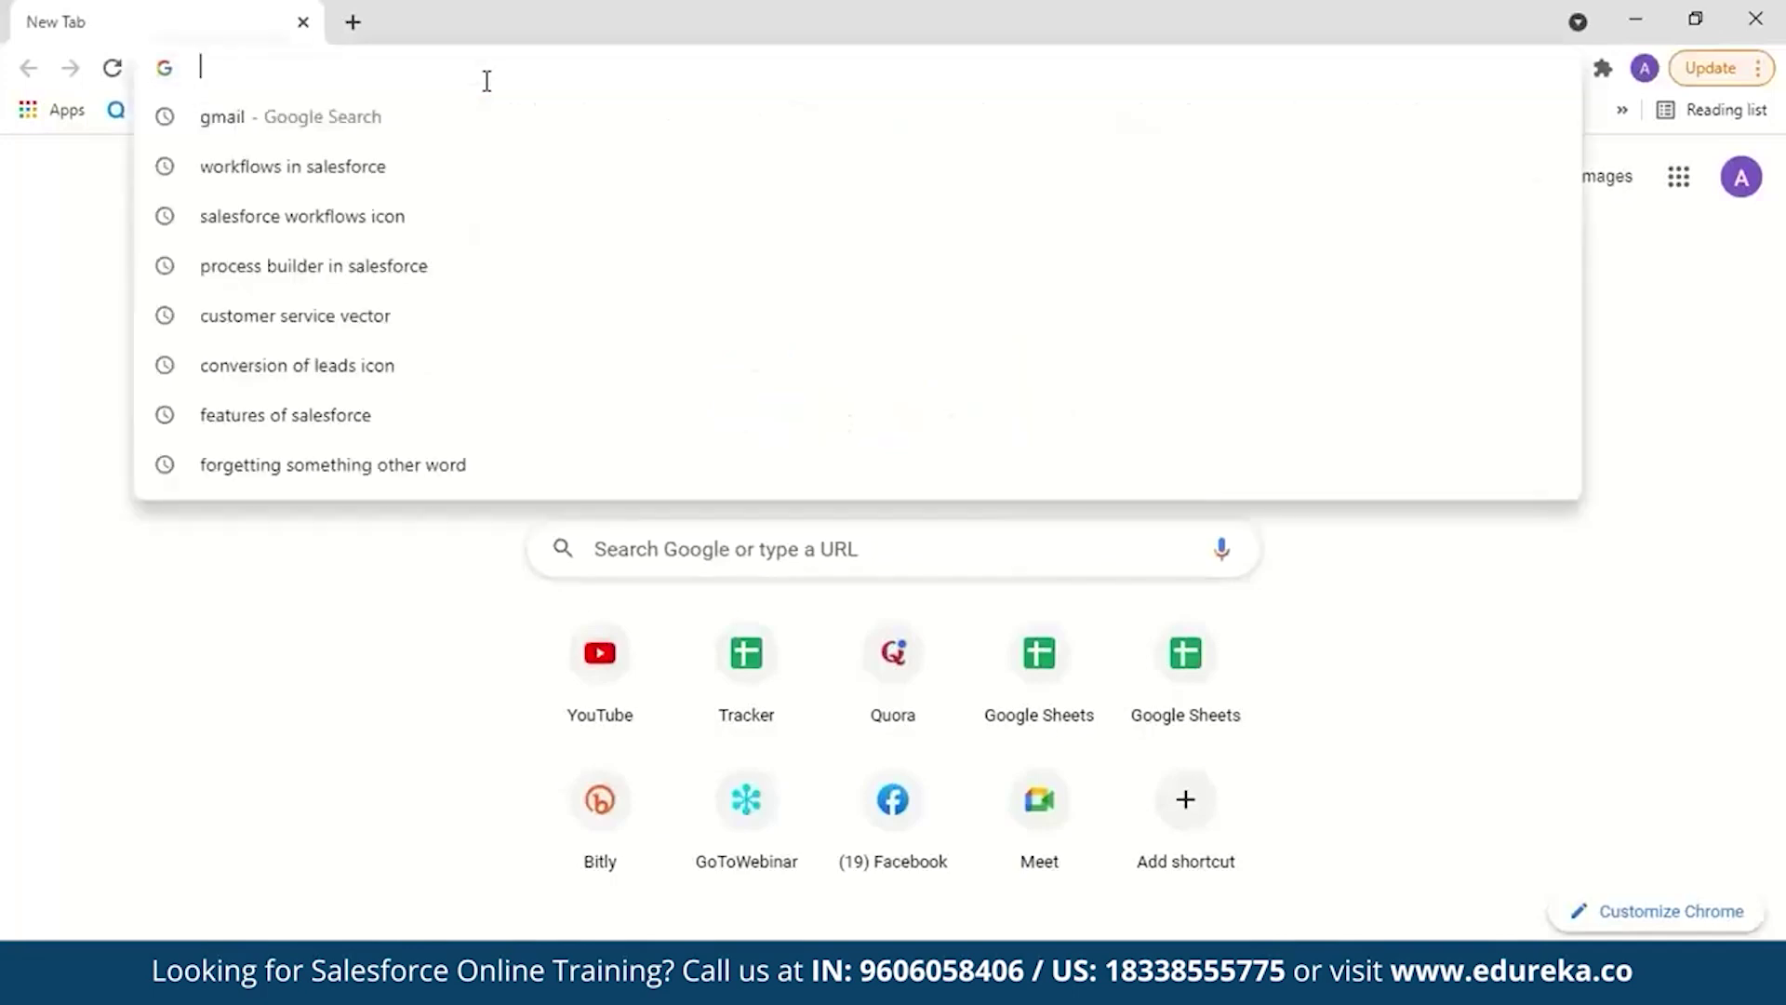
text(developer)
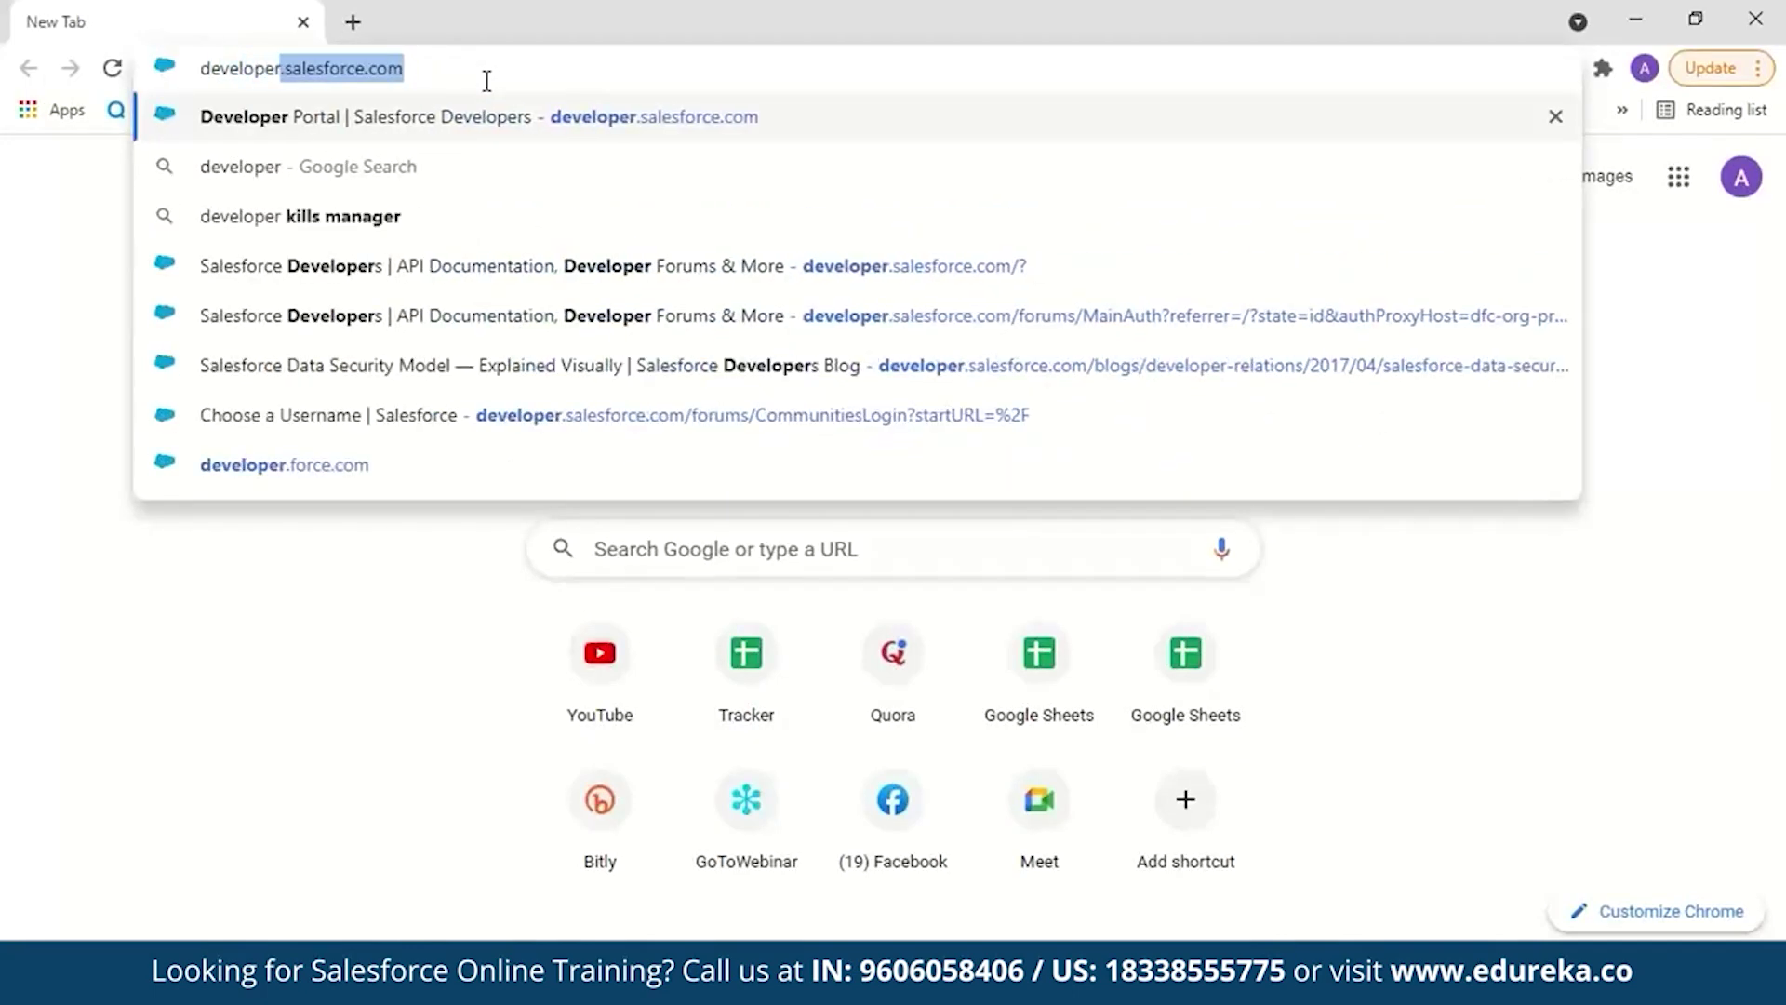
key(Right)
key(Return)
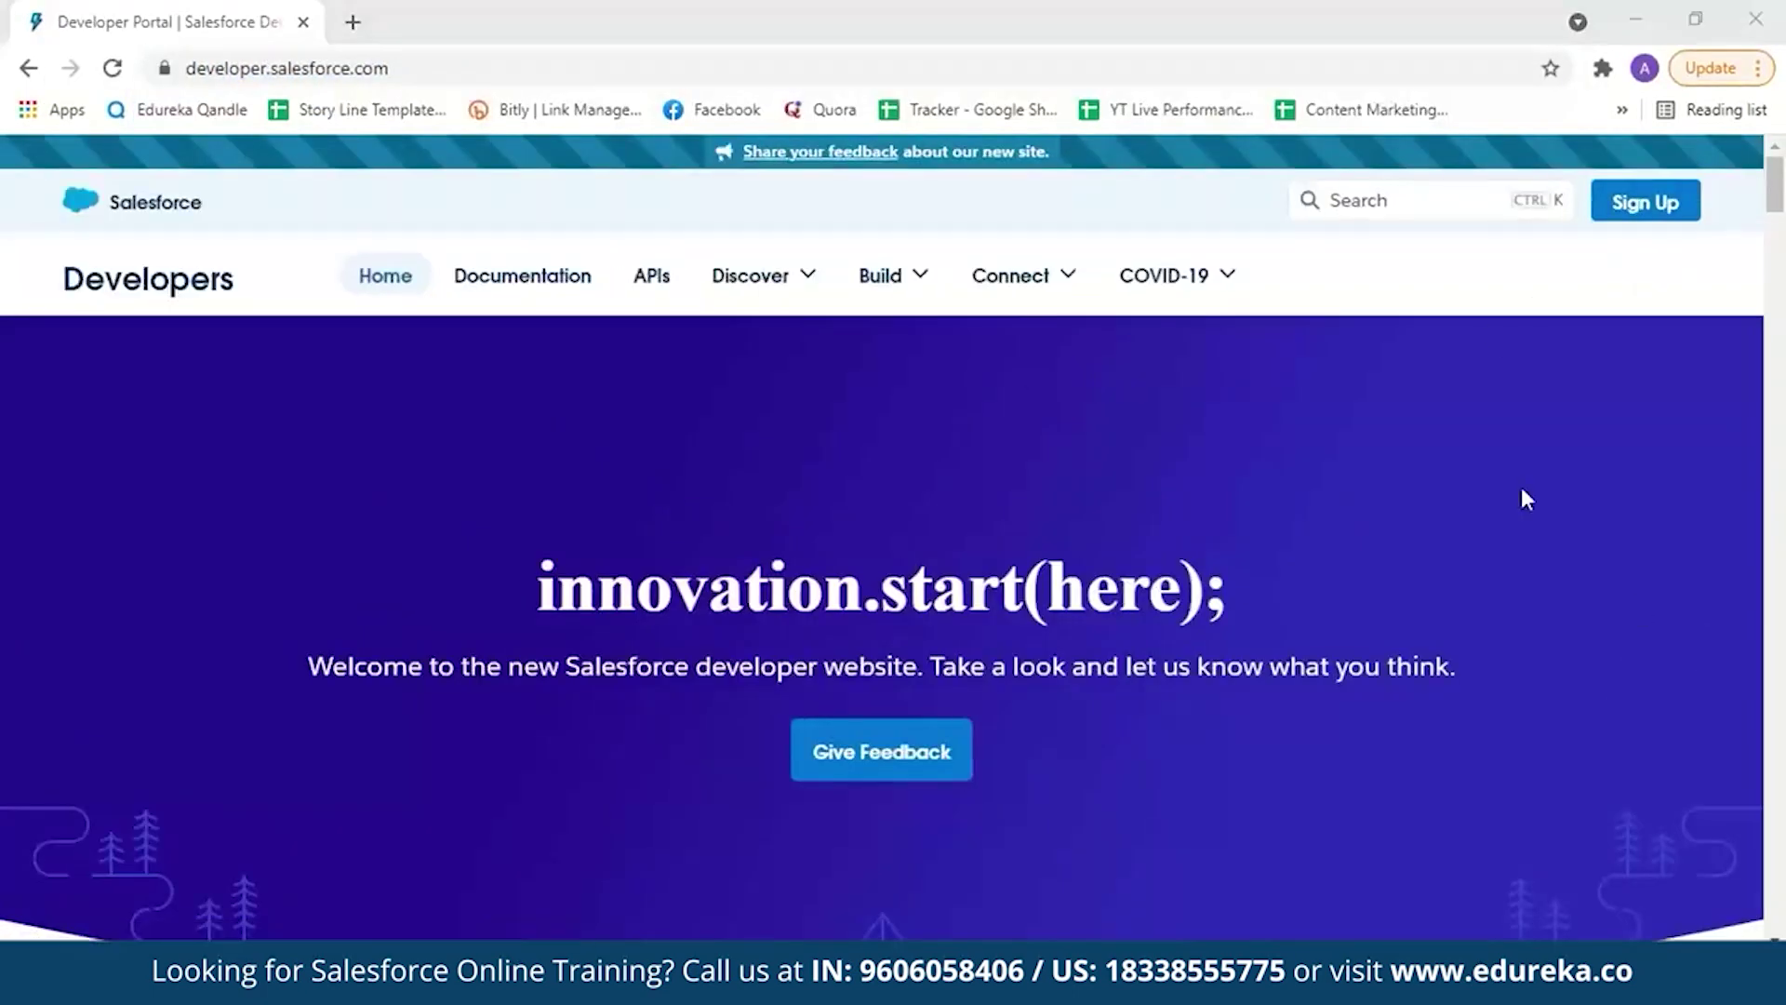
click(1621, 212)
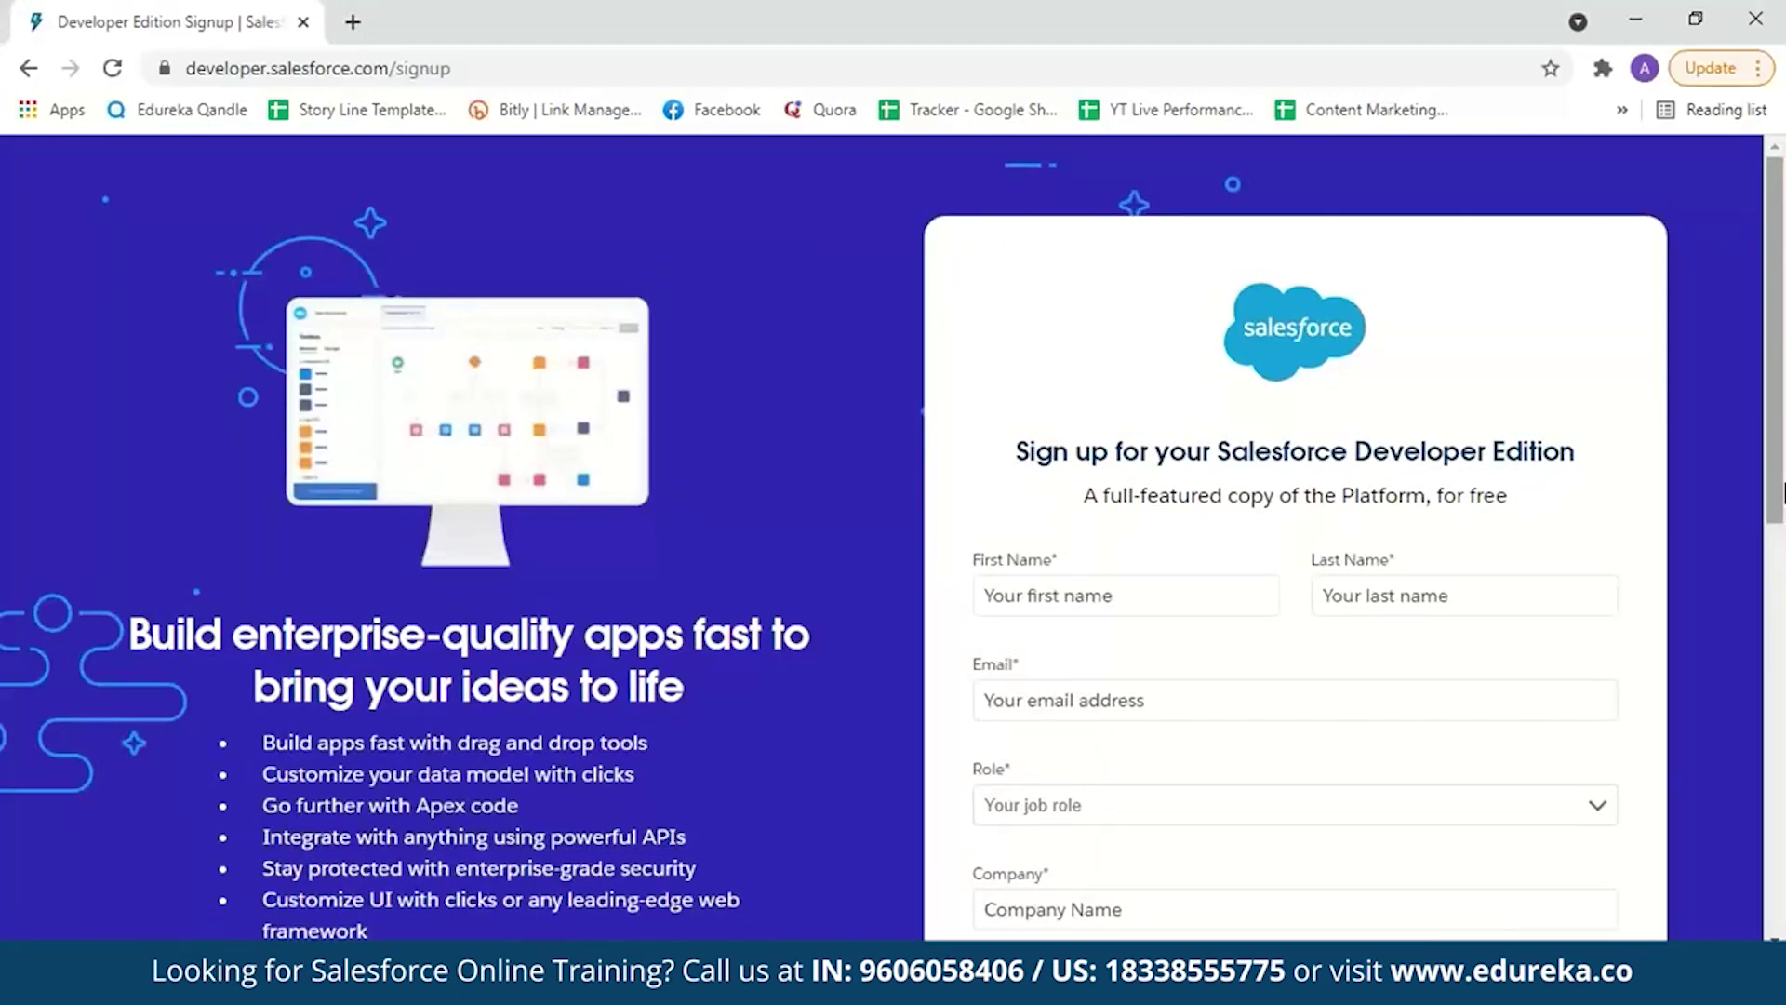
drag(1780, 493, 1781, 588)
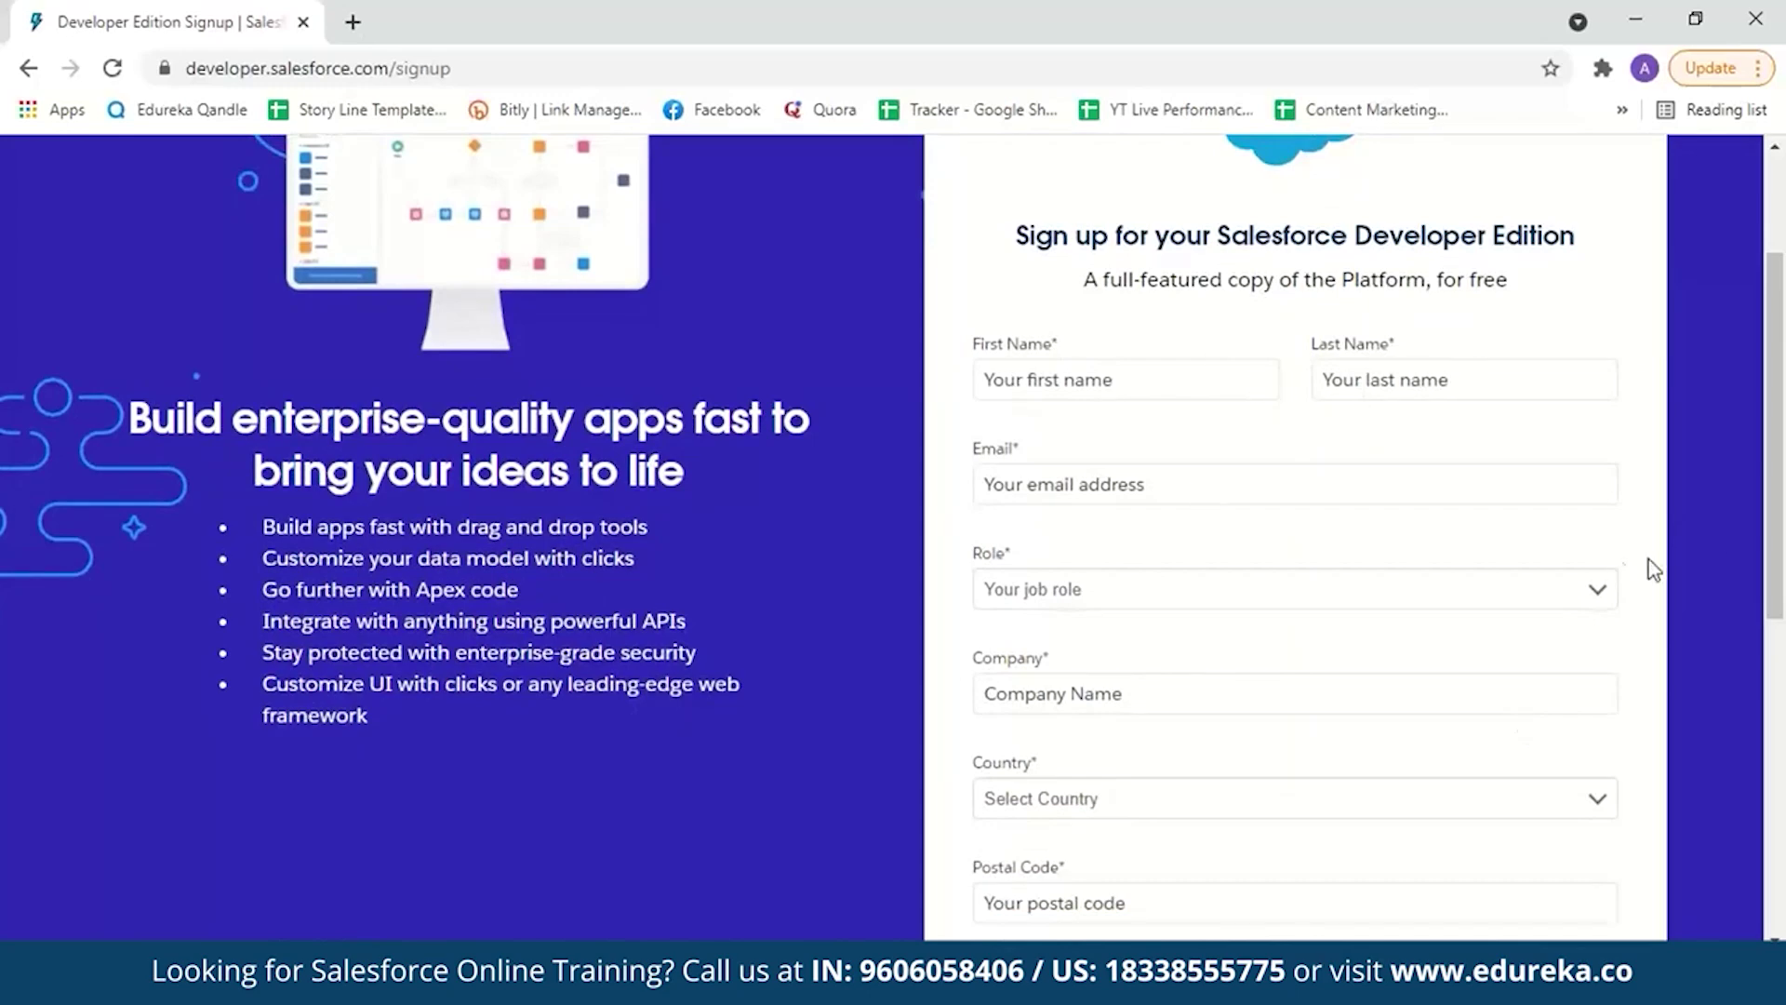
drag(1780, 516, 1783, 595)
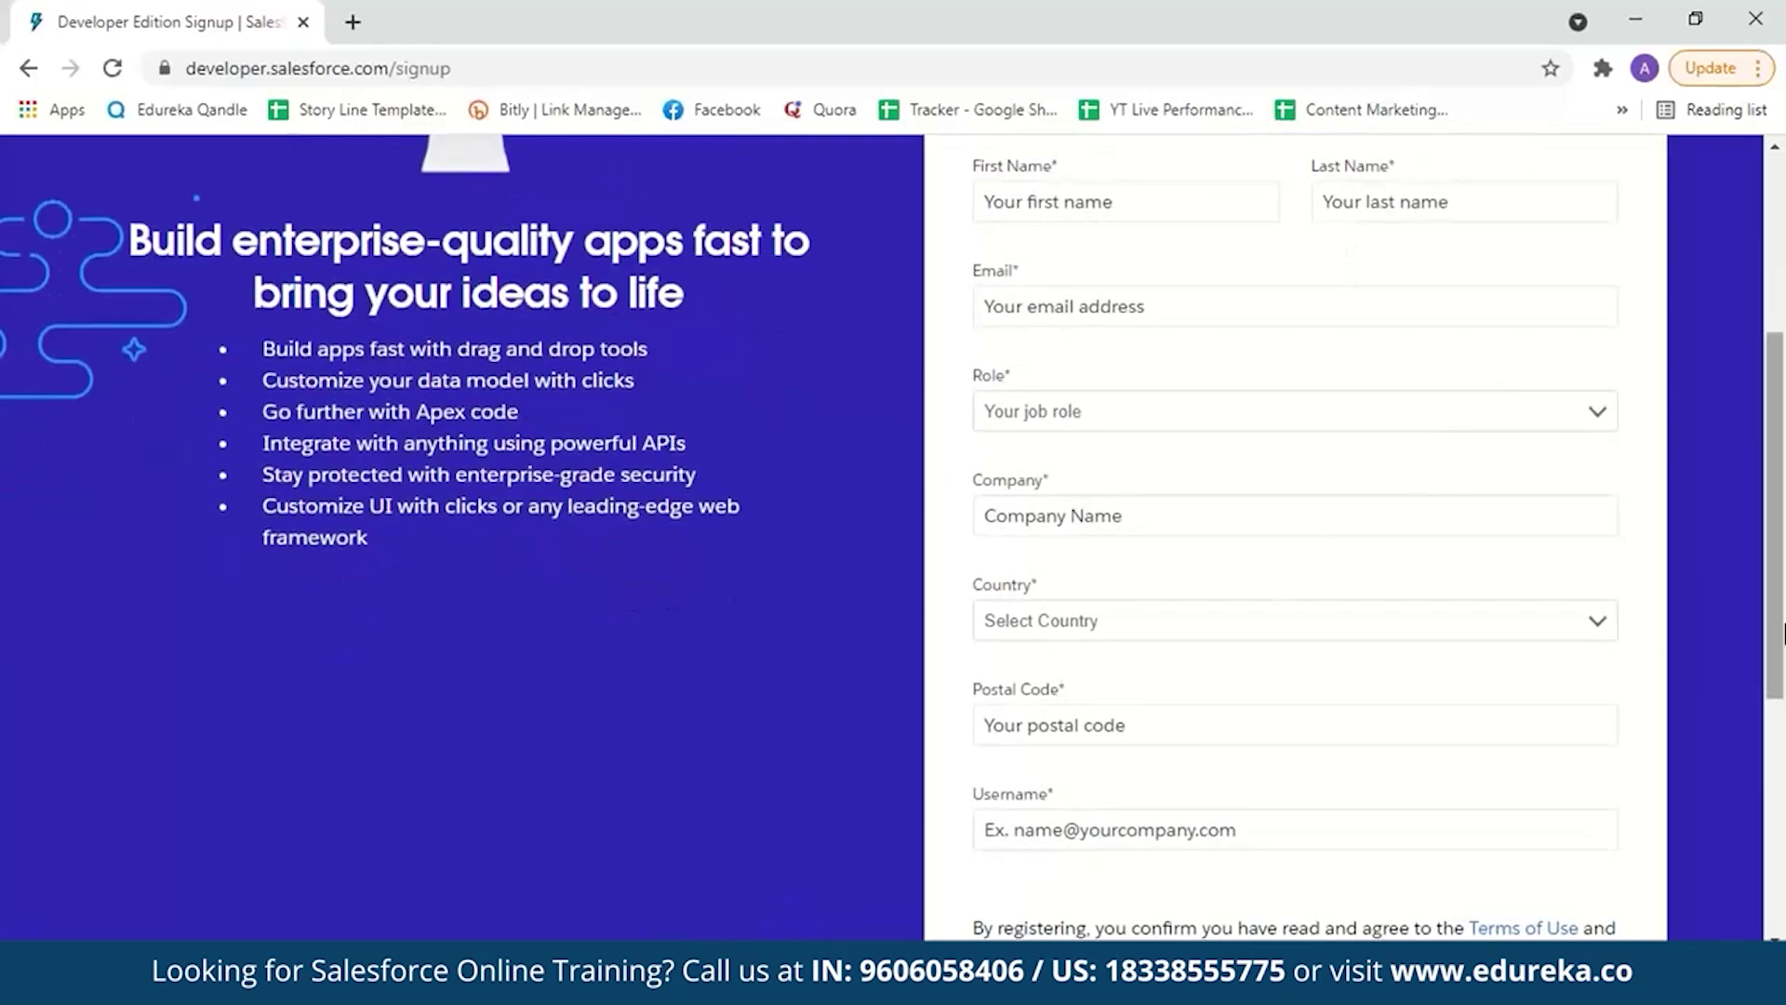
scroll(1288, 563, down, 2)
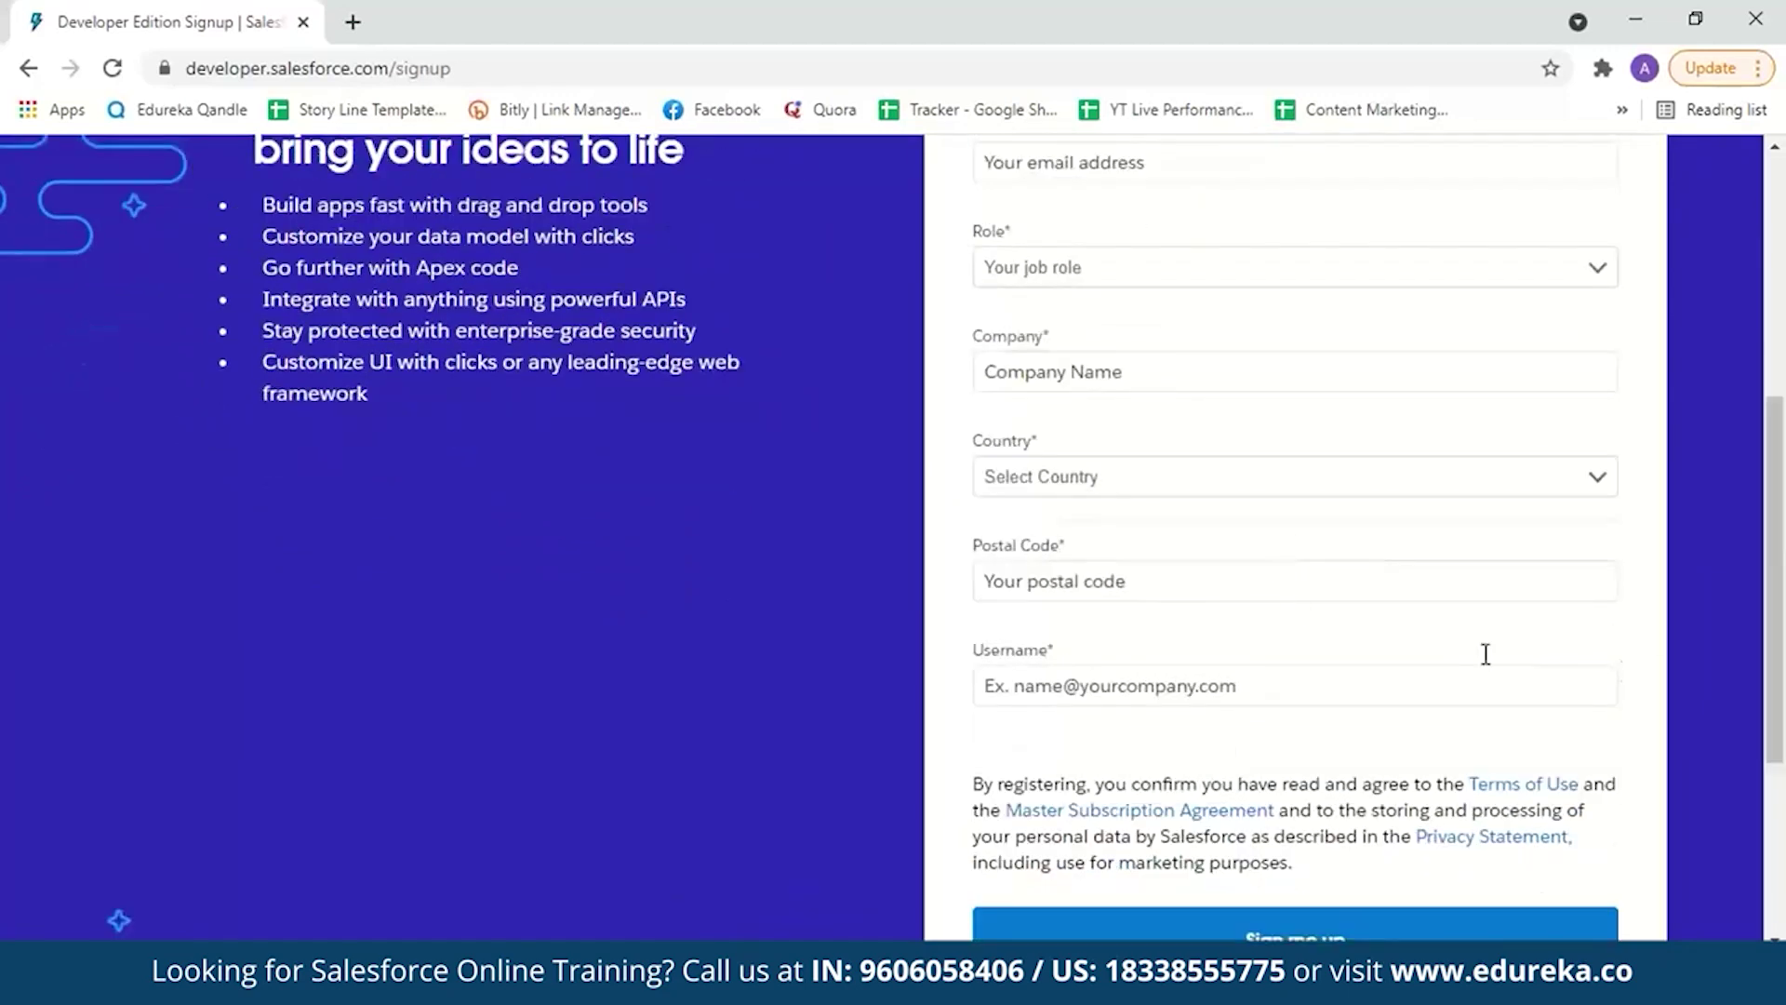
scroll(1603, 570, down, 3)
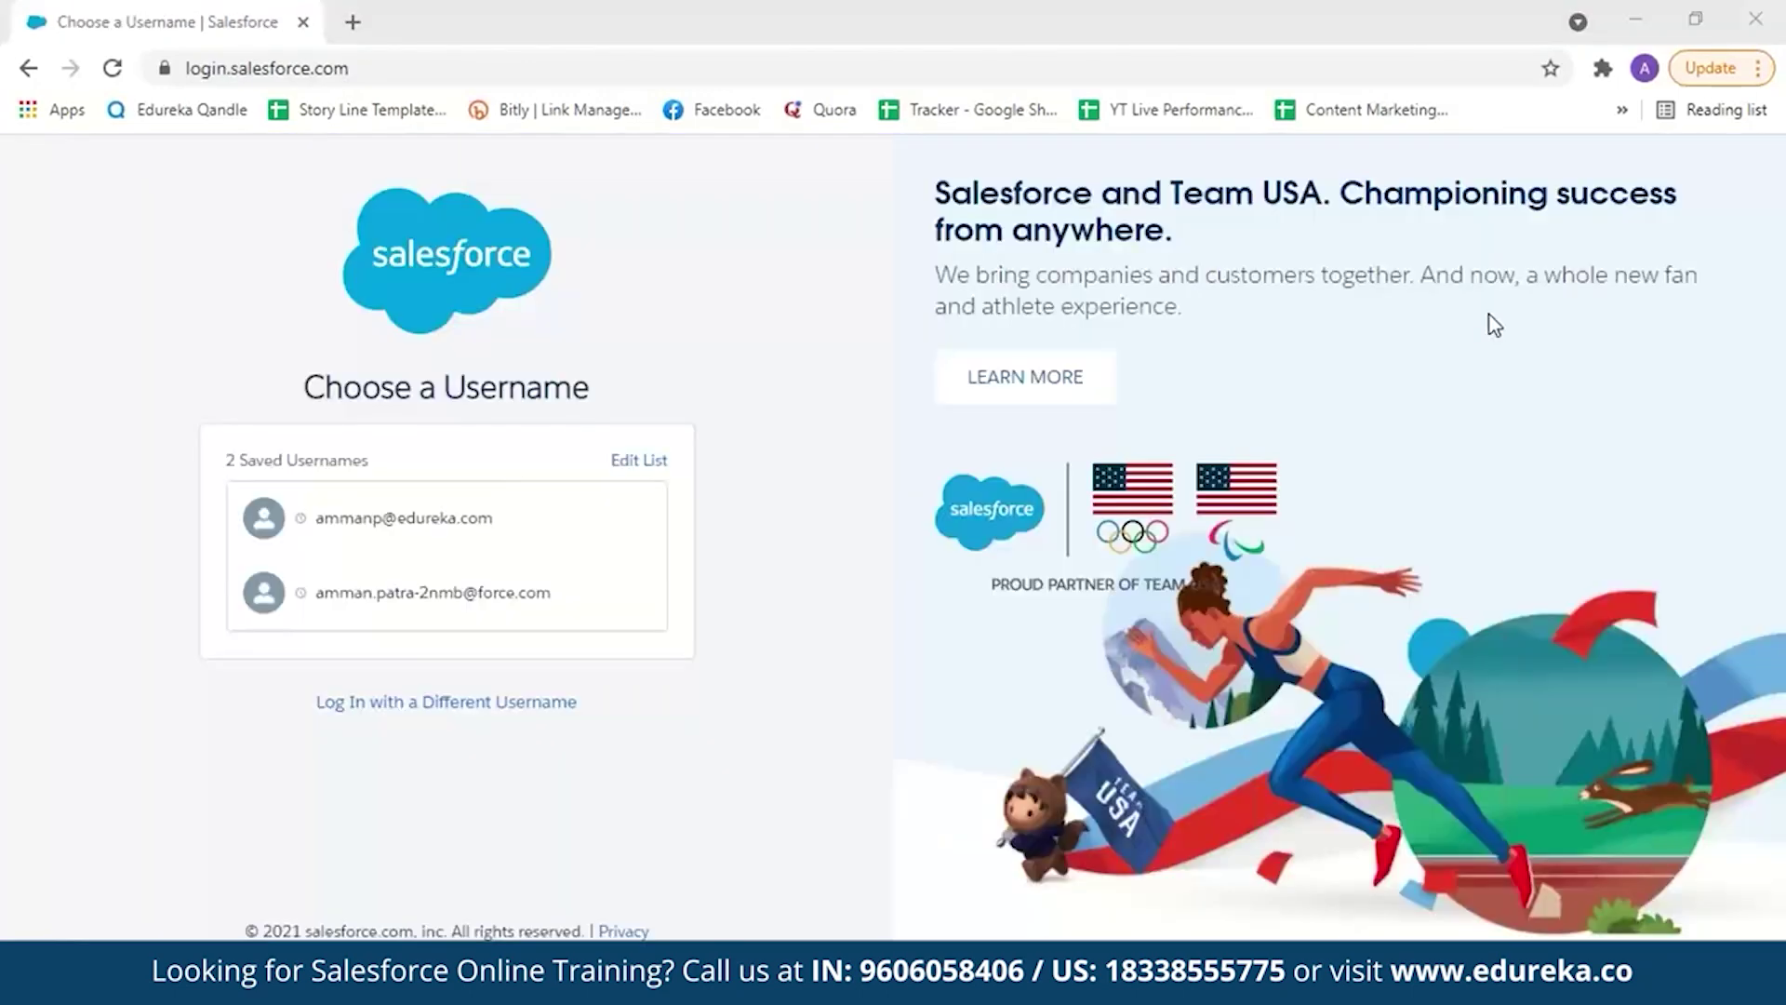
Step: Log in to Salesforce with the first saved username and enter the account password
click(517, 532)
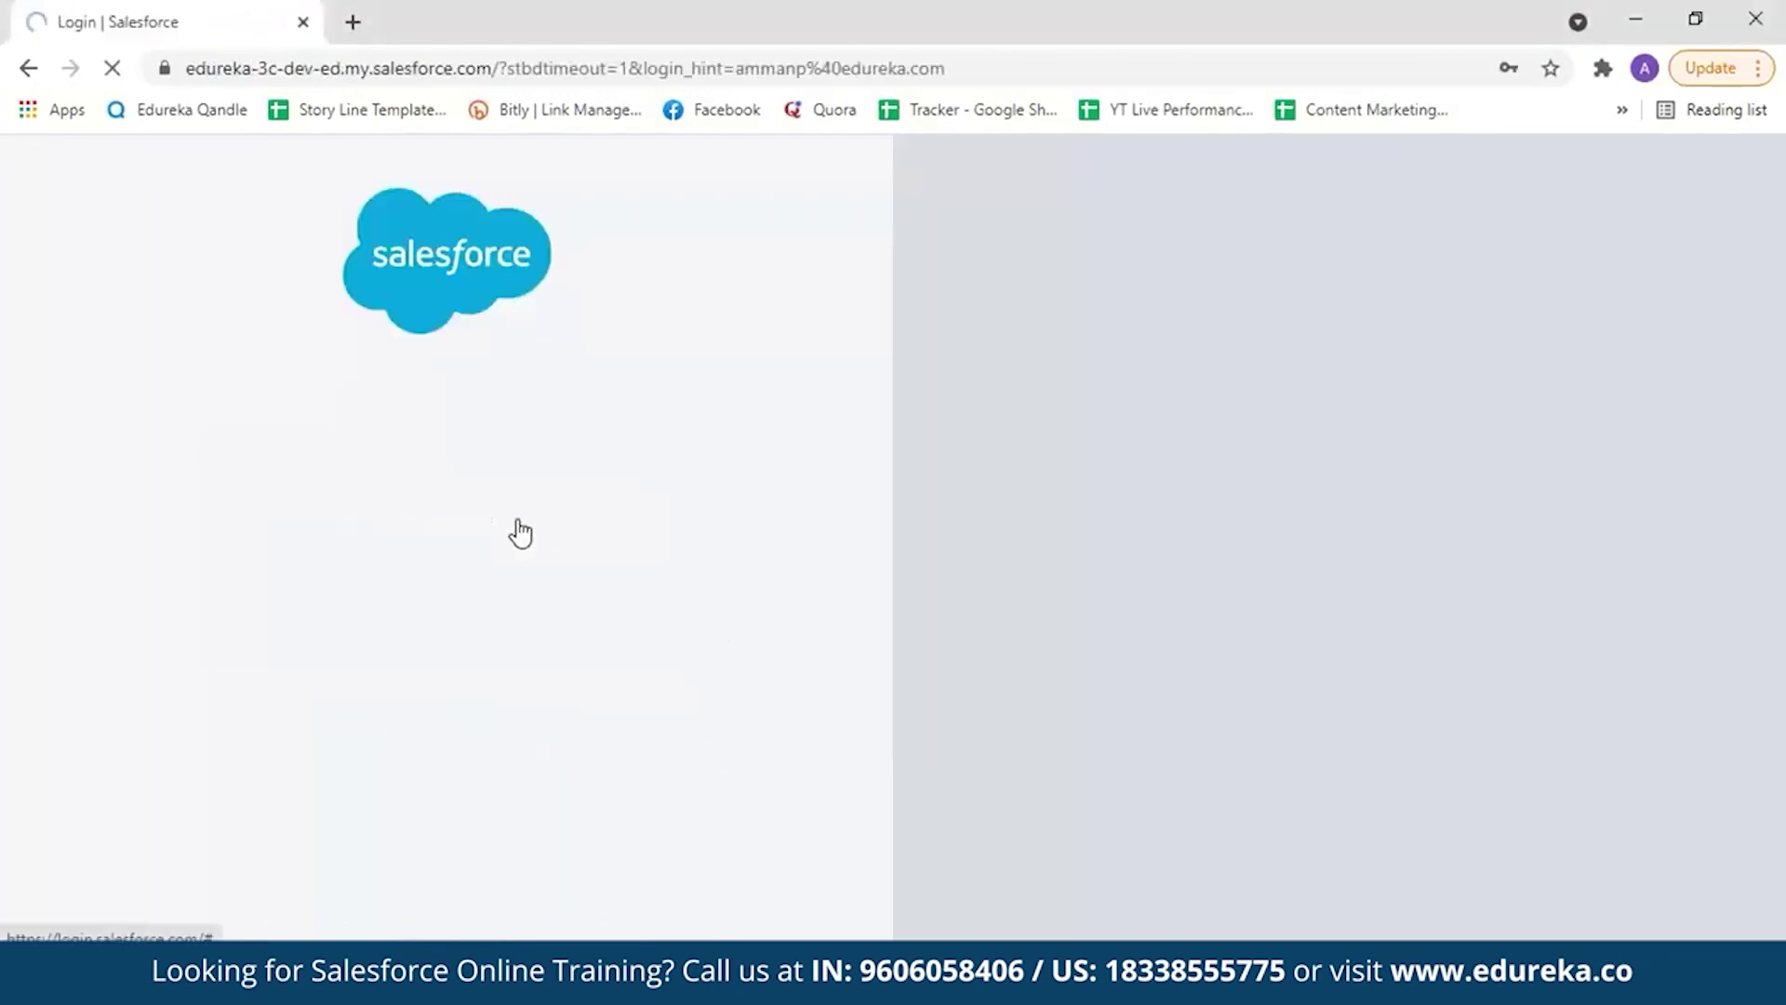
click(526, 544)
text(************)
click(494, 651)
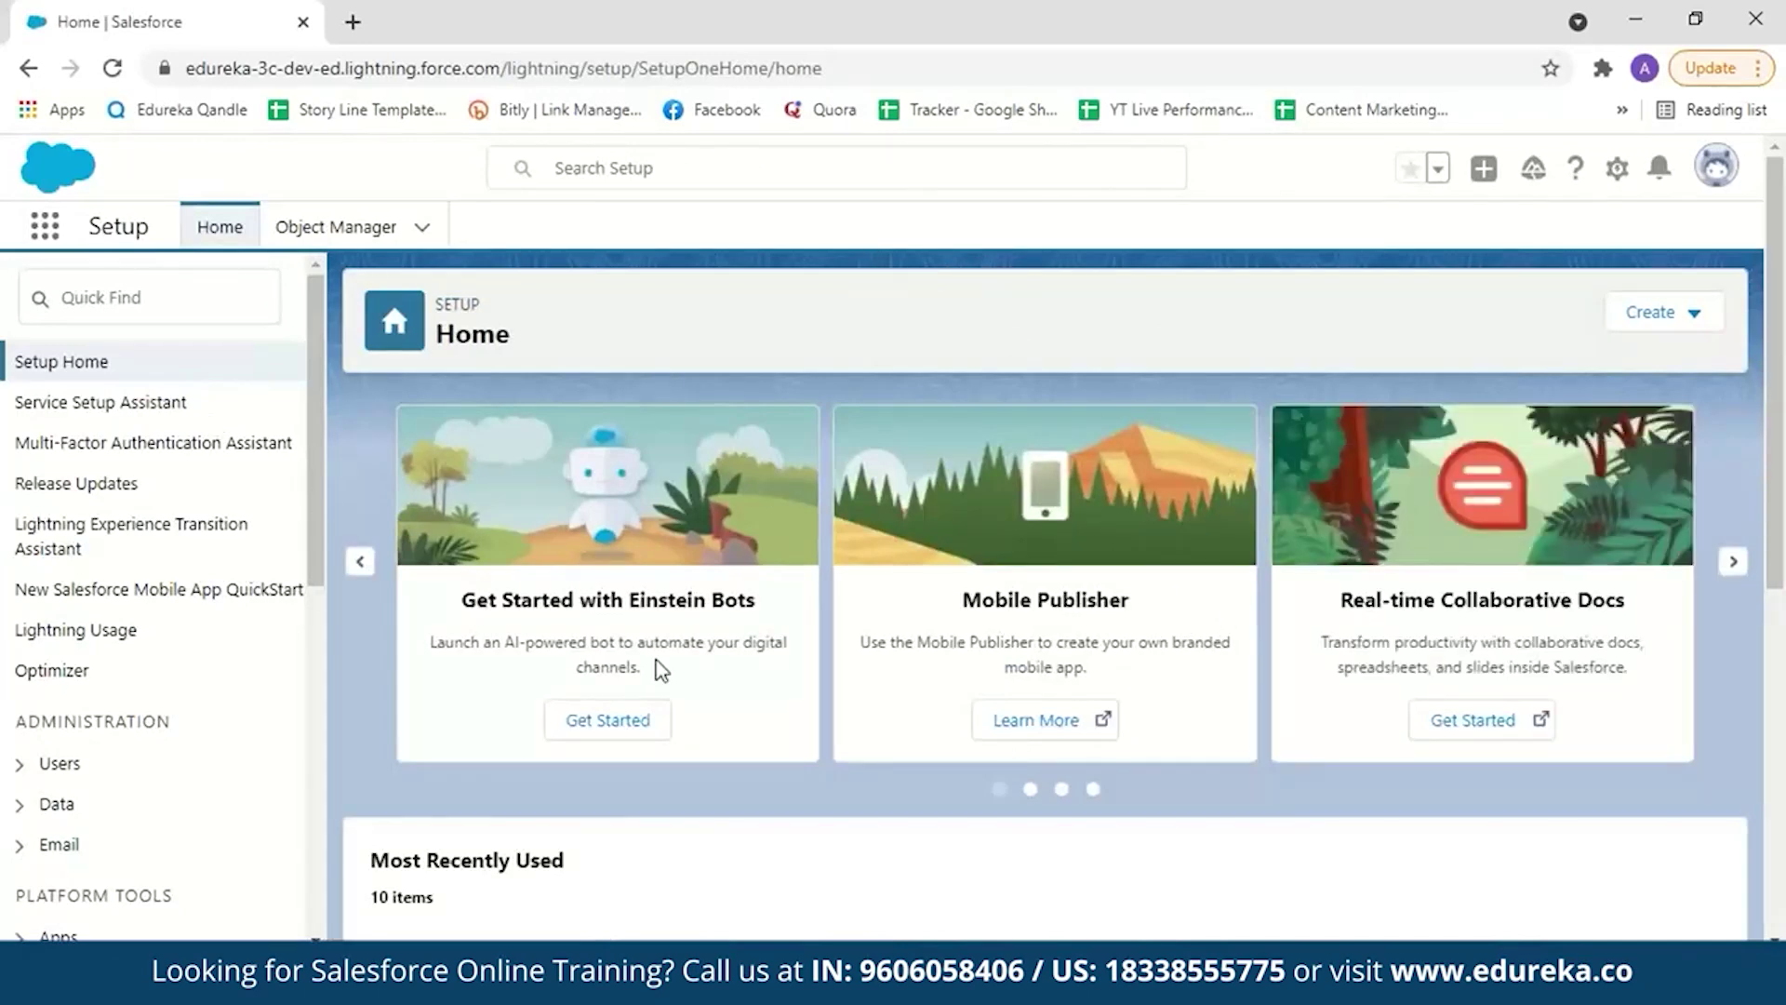
Step: Search the setup options for "workflow" and open Workflow Rules
click(1619, 171)
click(206, 280)
click(207, 280)
text(workflow)
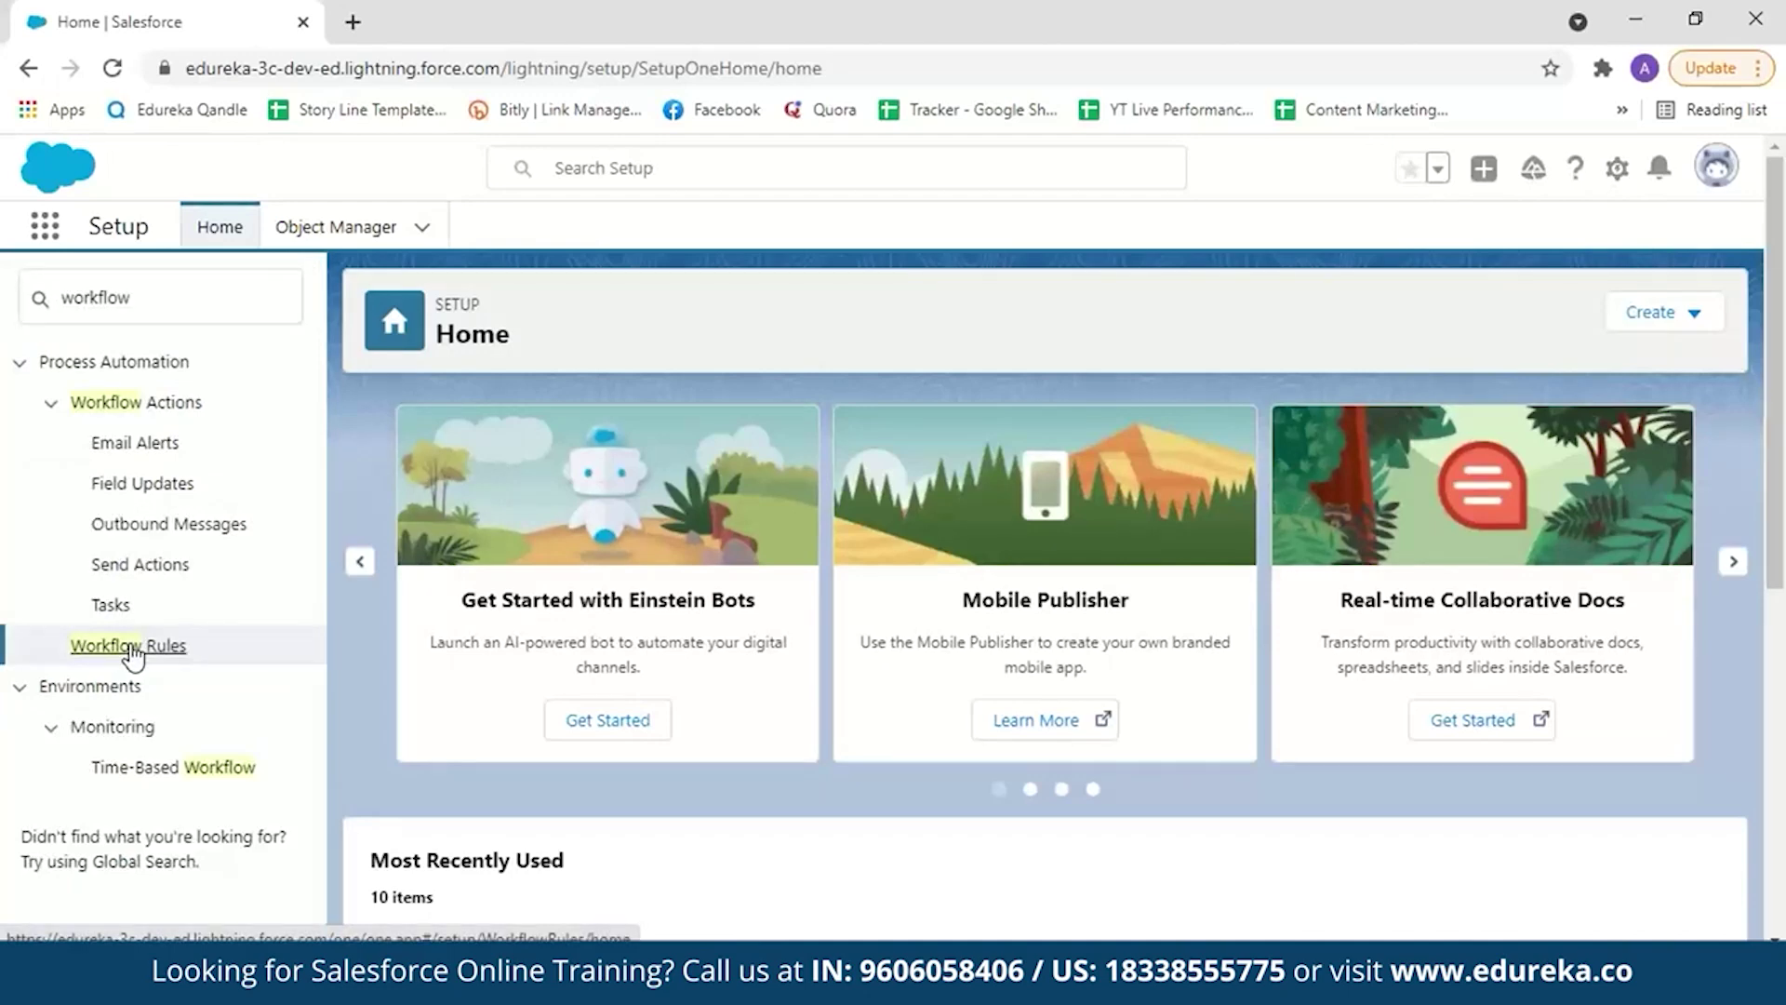
click(130, 647)
Step: Read through the Understanding Workflow introduction and continue to the list of all workflow rules
scroll(1755, 488, down, 1)
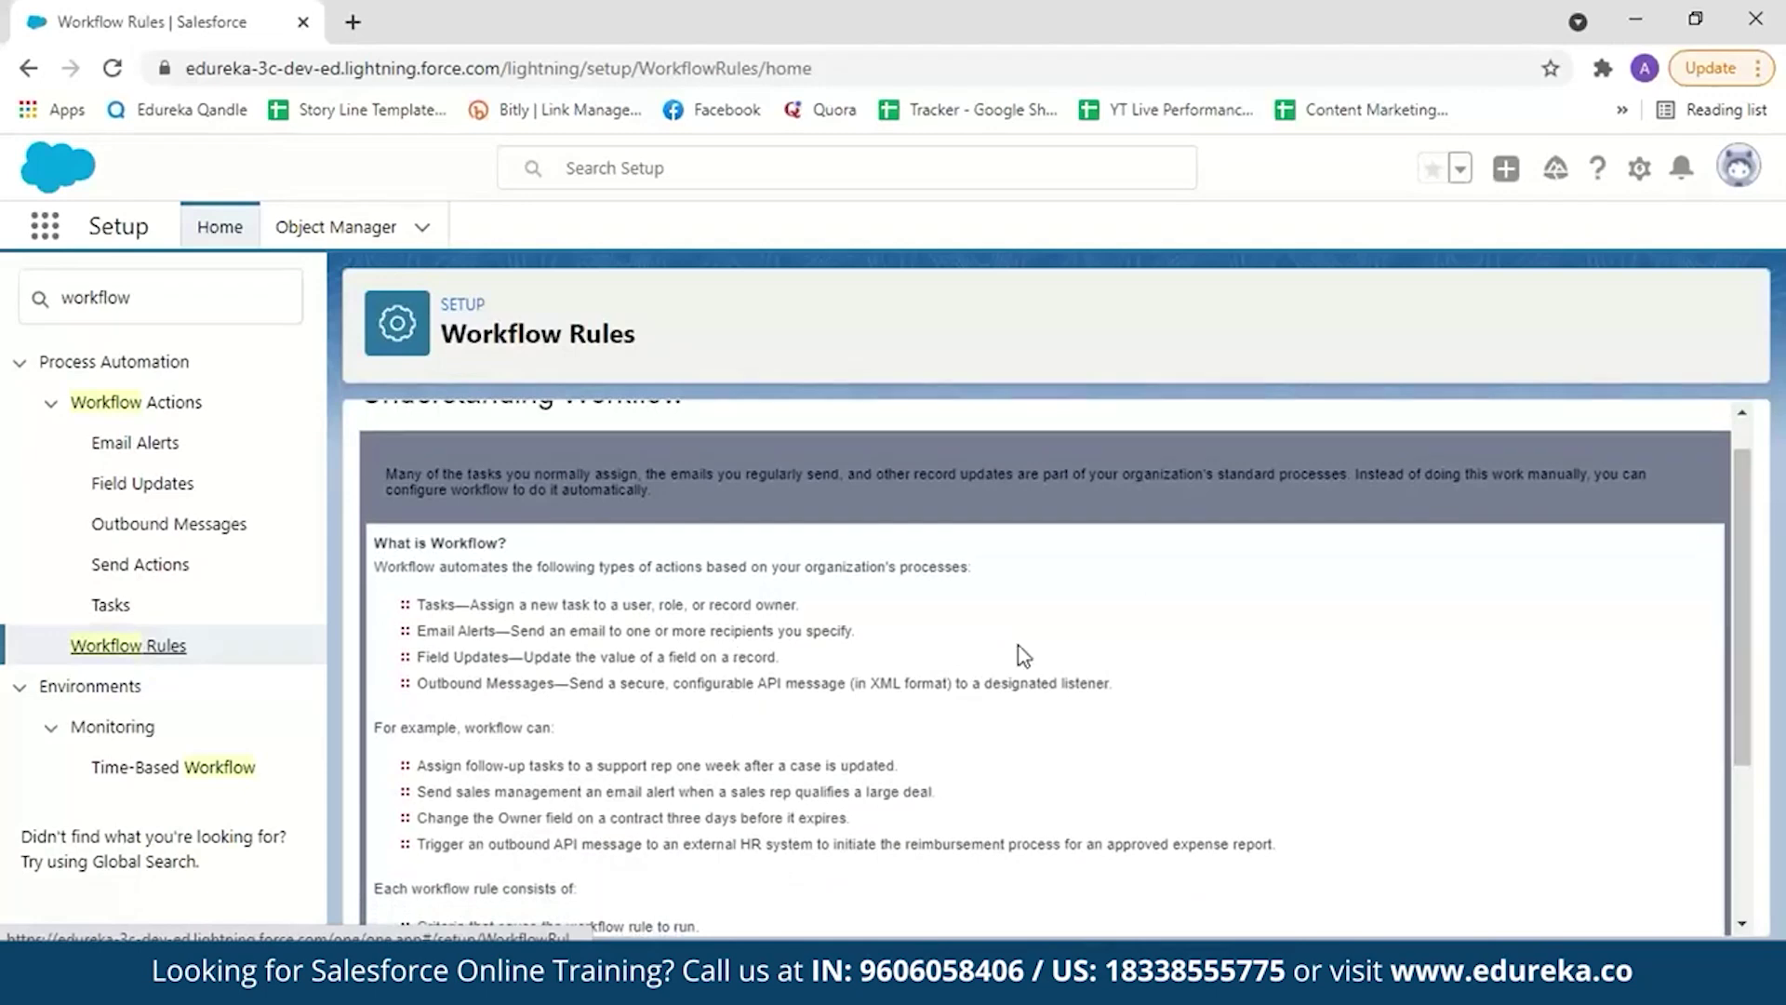
scroll(1742, 518, down, 1)
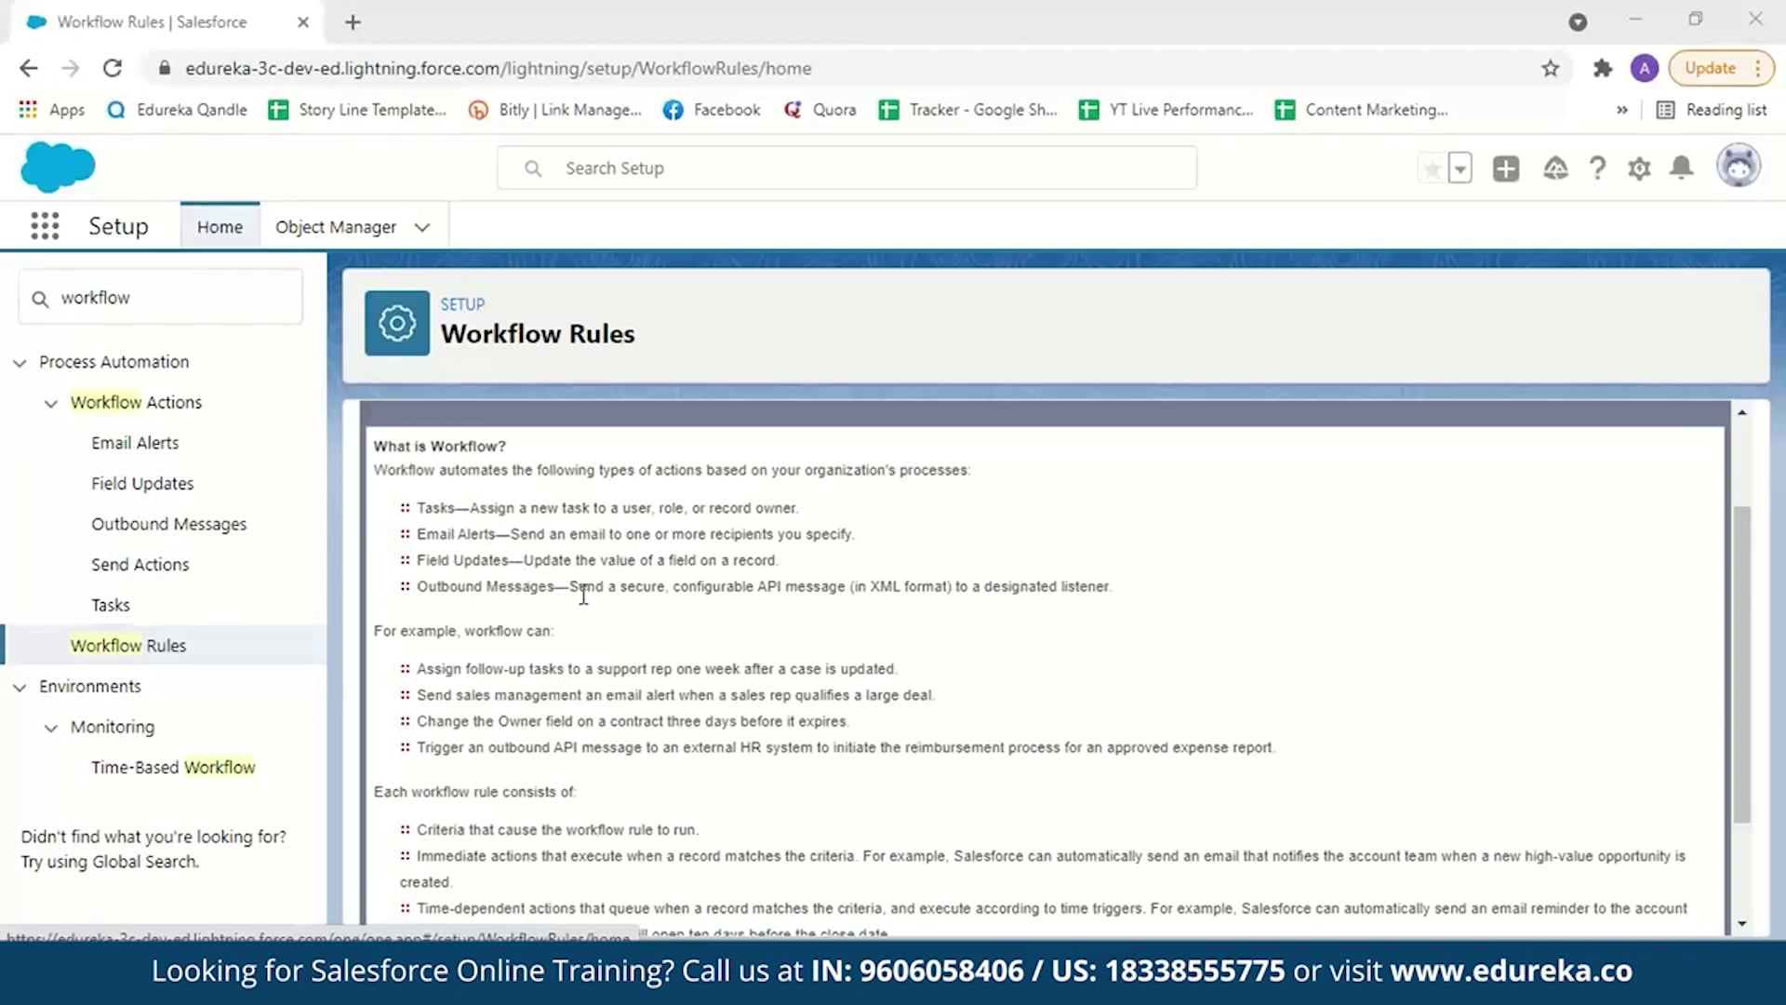
scroll(940, 621, down, 1)
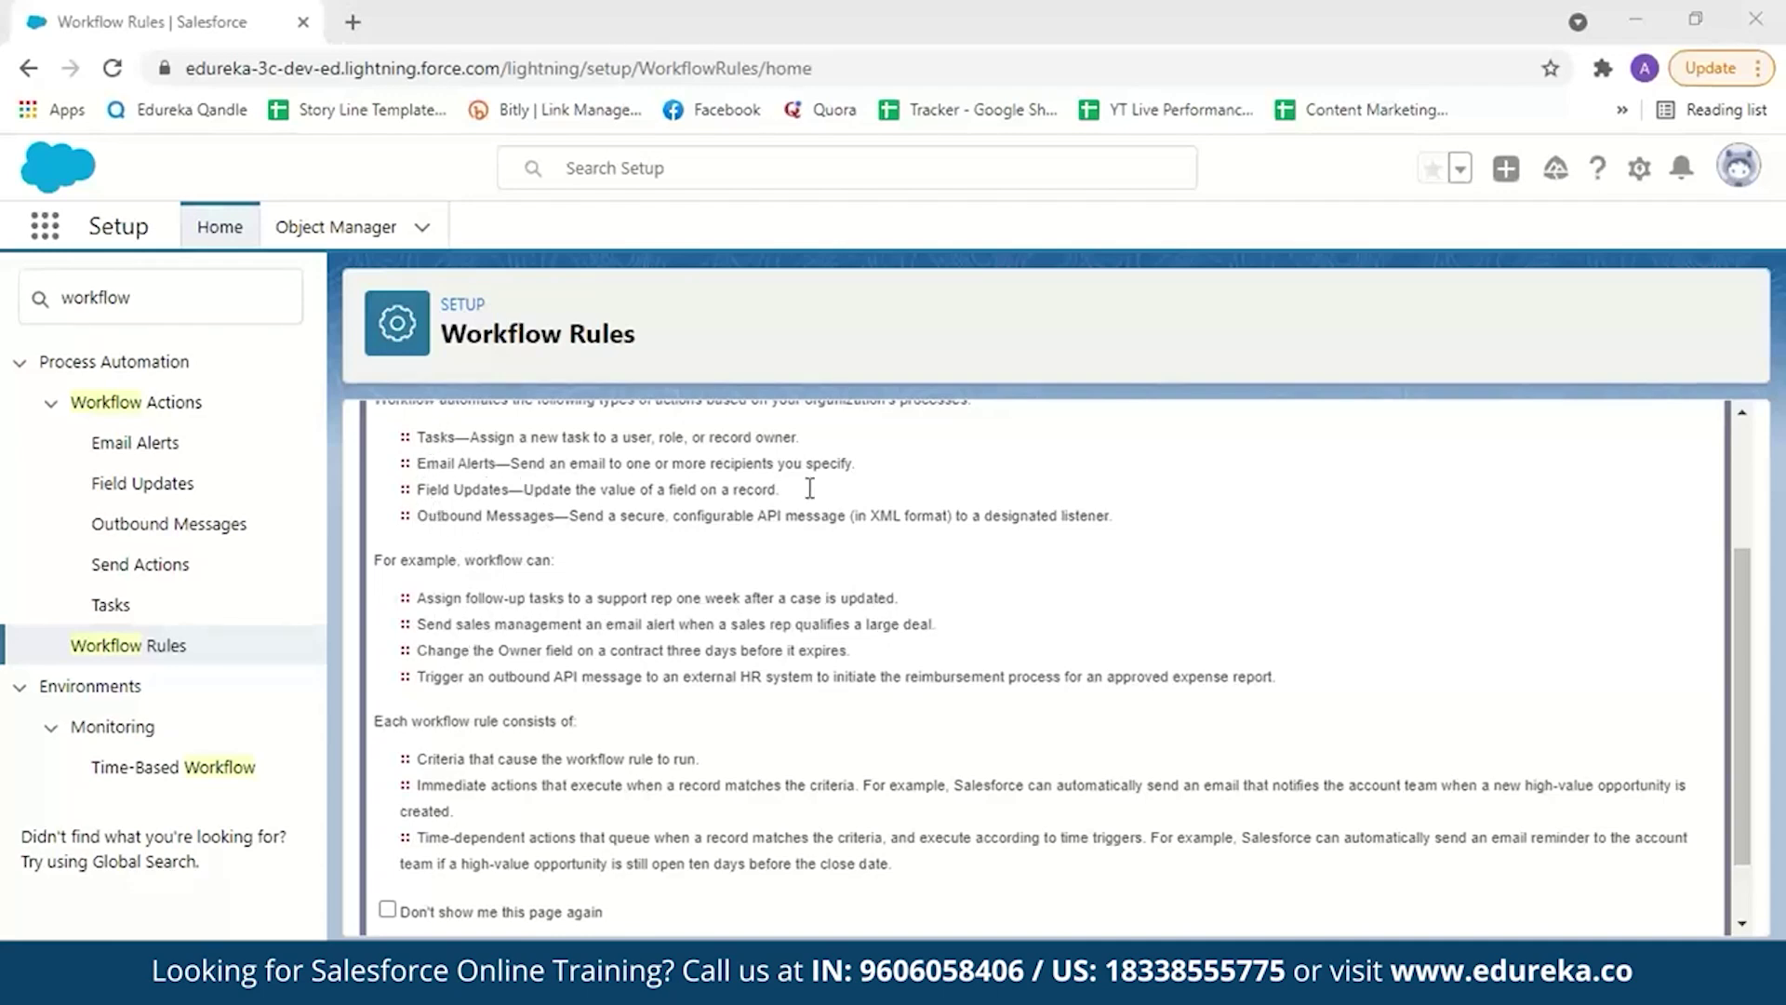
scroll(437, 642, down, 2)
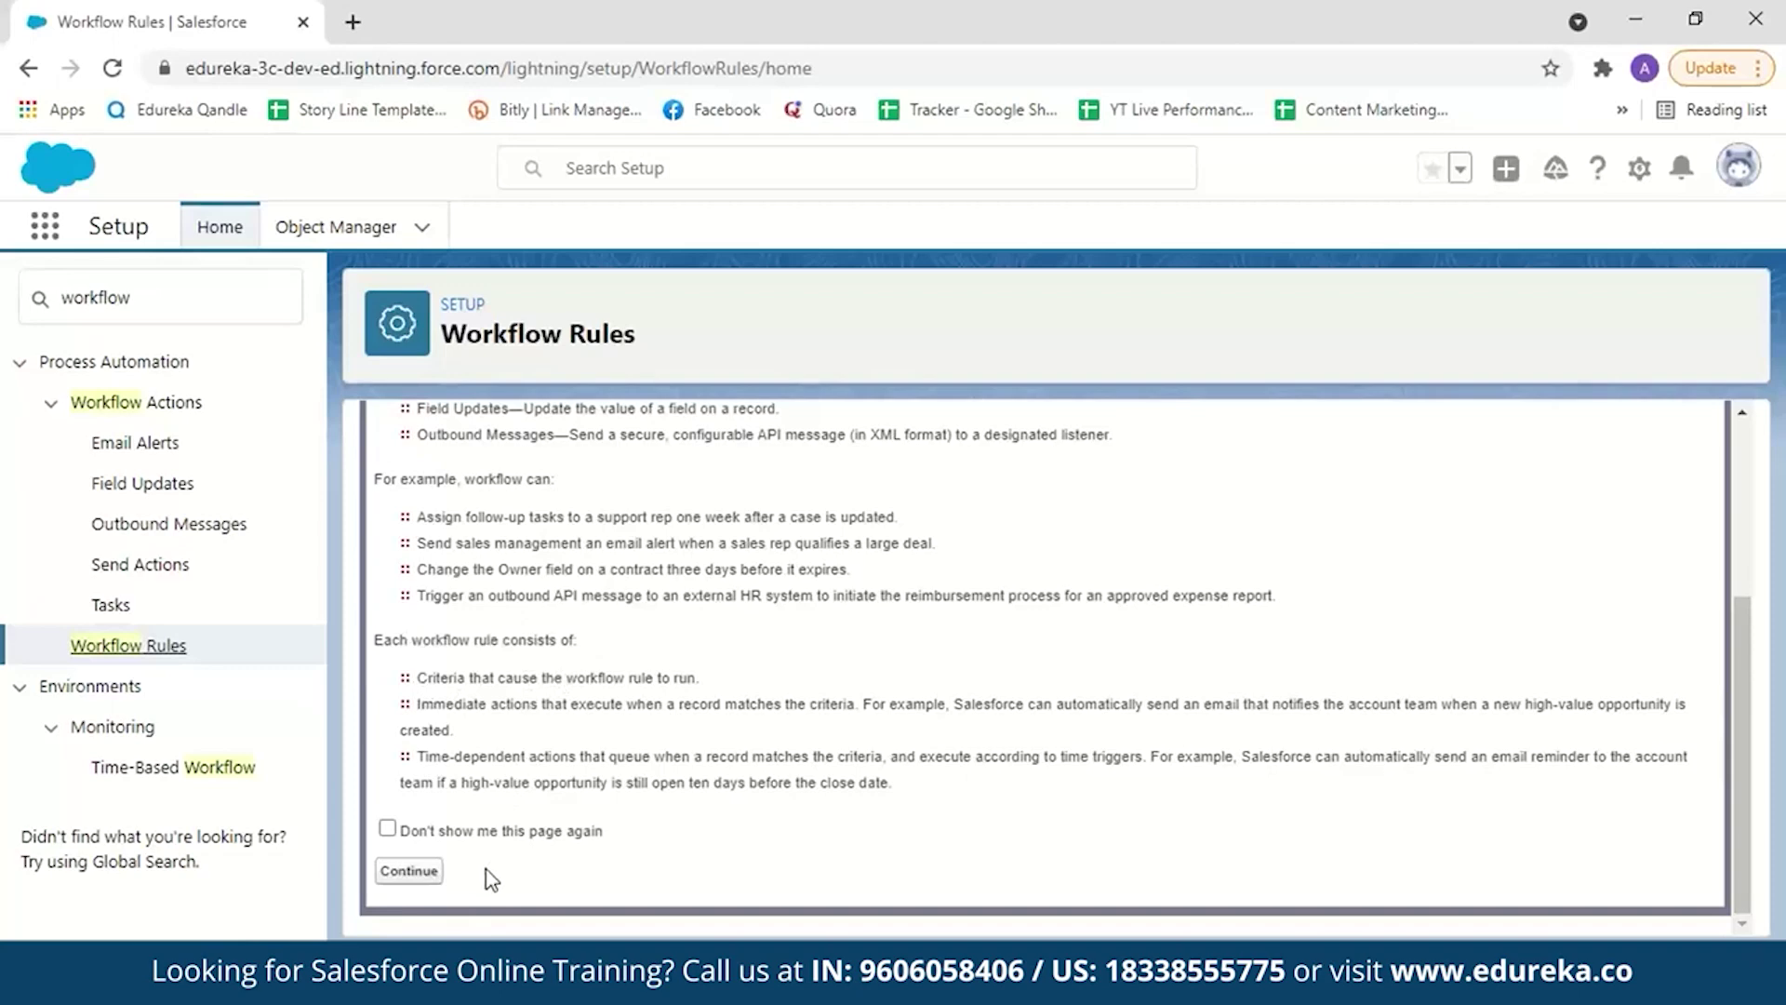
click(410, 880)
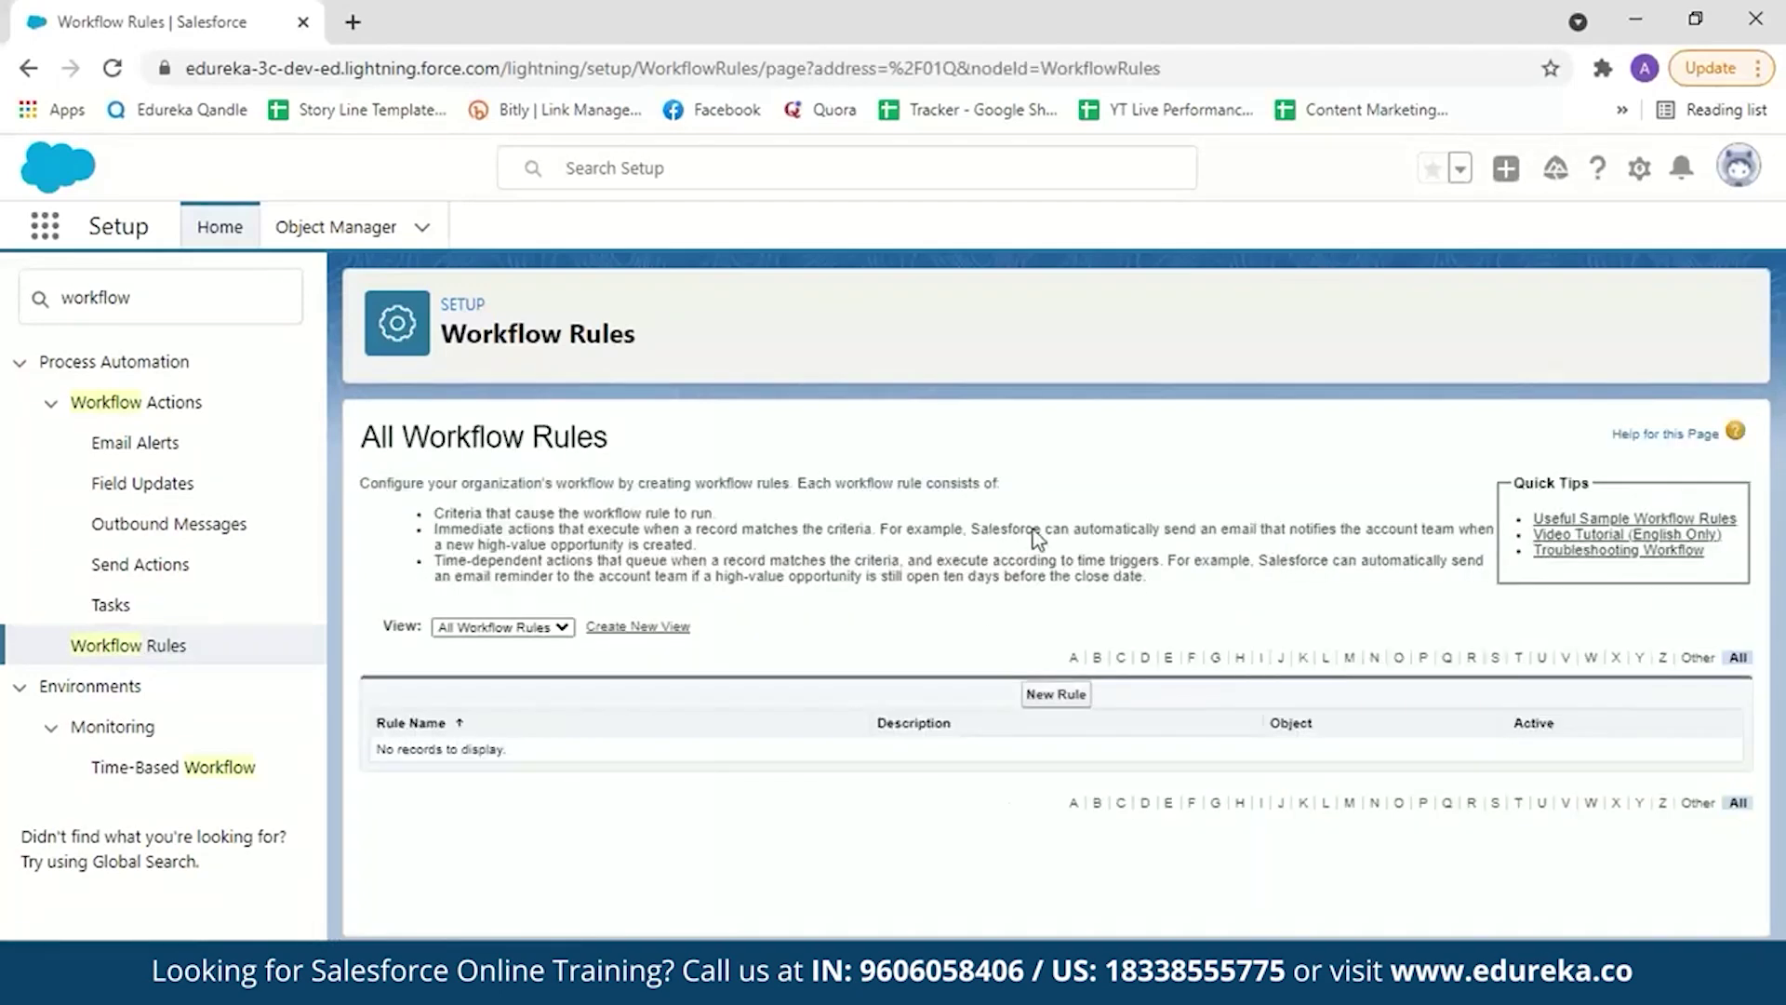
Step: Start a new workflow rule, select Opportunity as its object and proceed to the rule configuration
click(1056, 694)
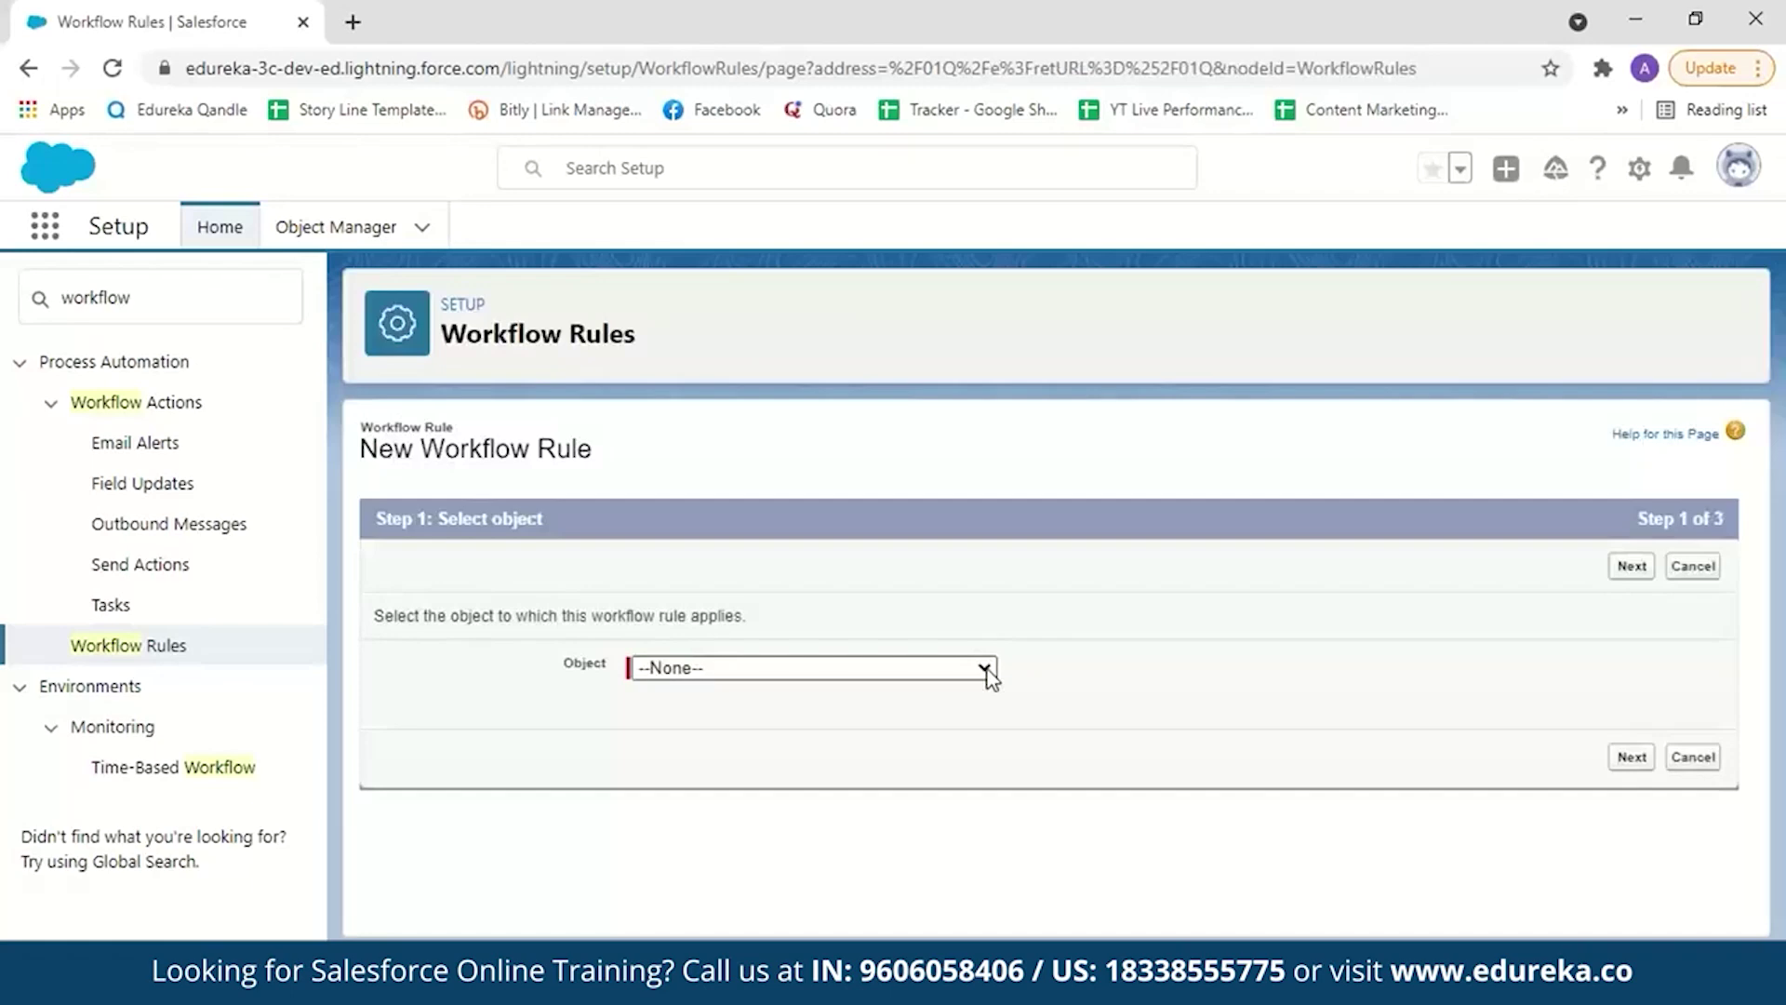
click(985, 668)
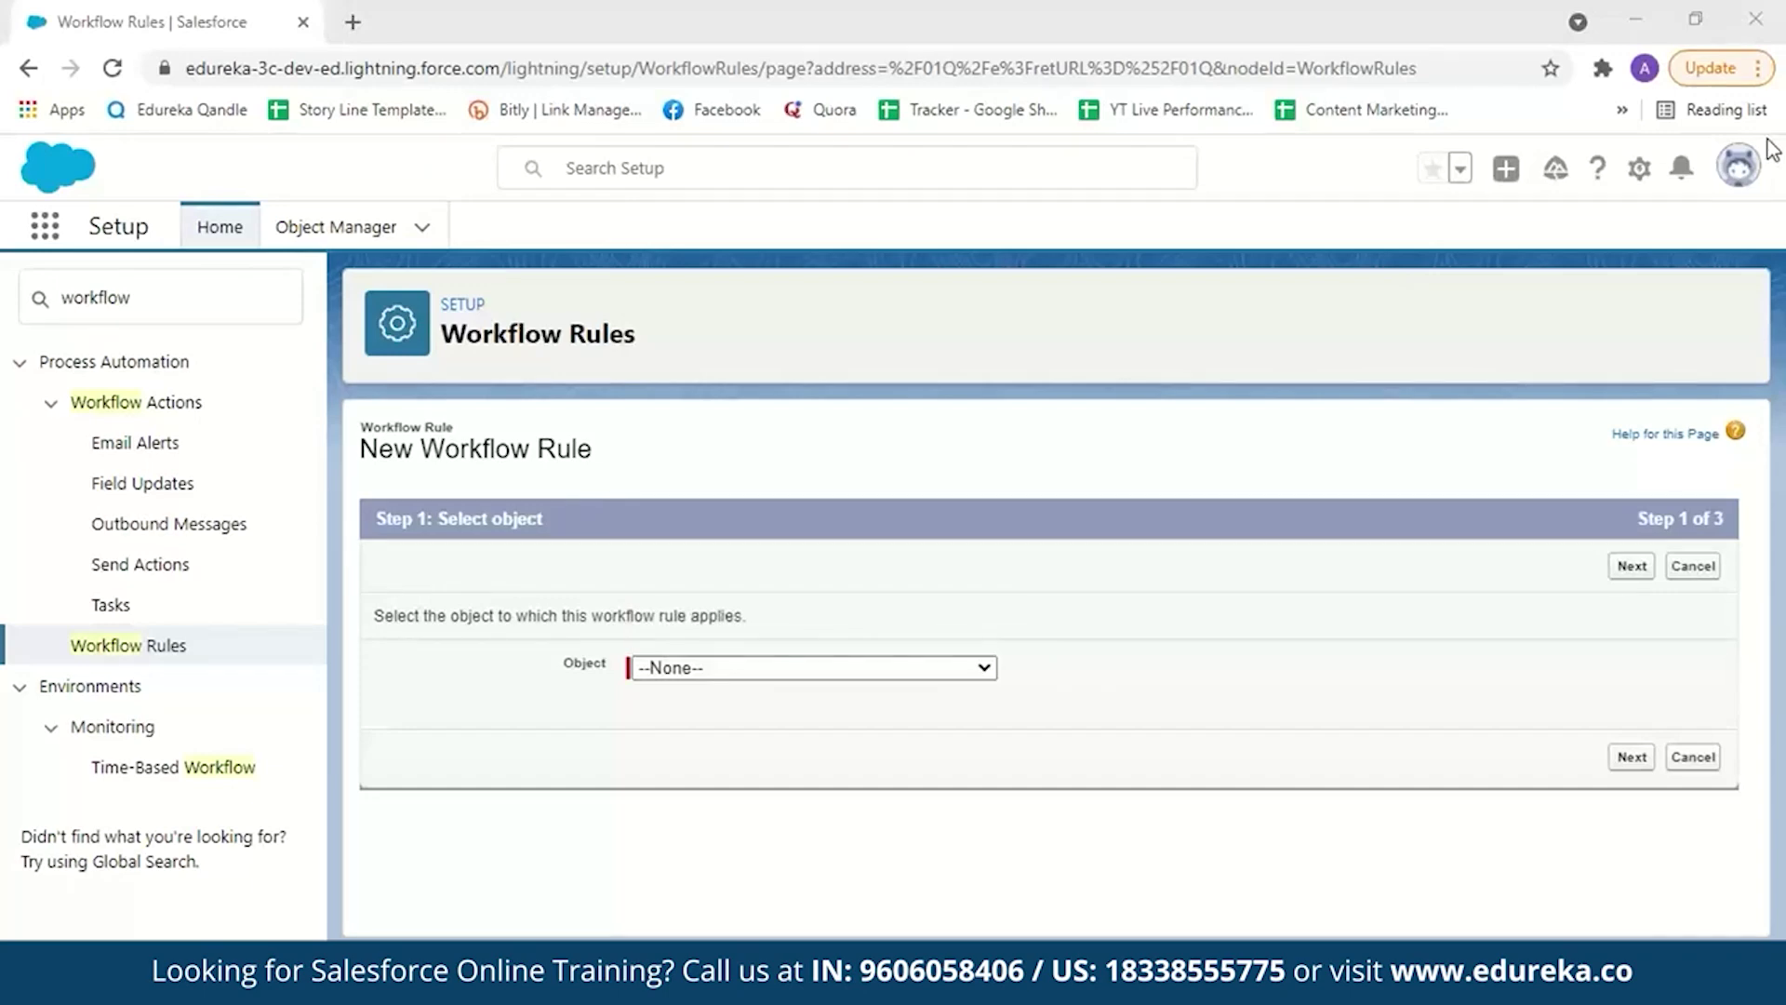
click(963, 674)
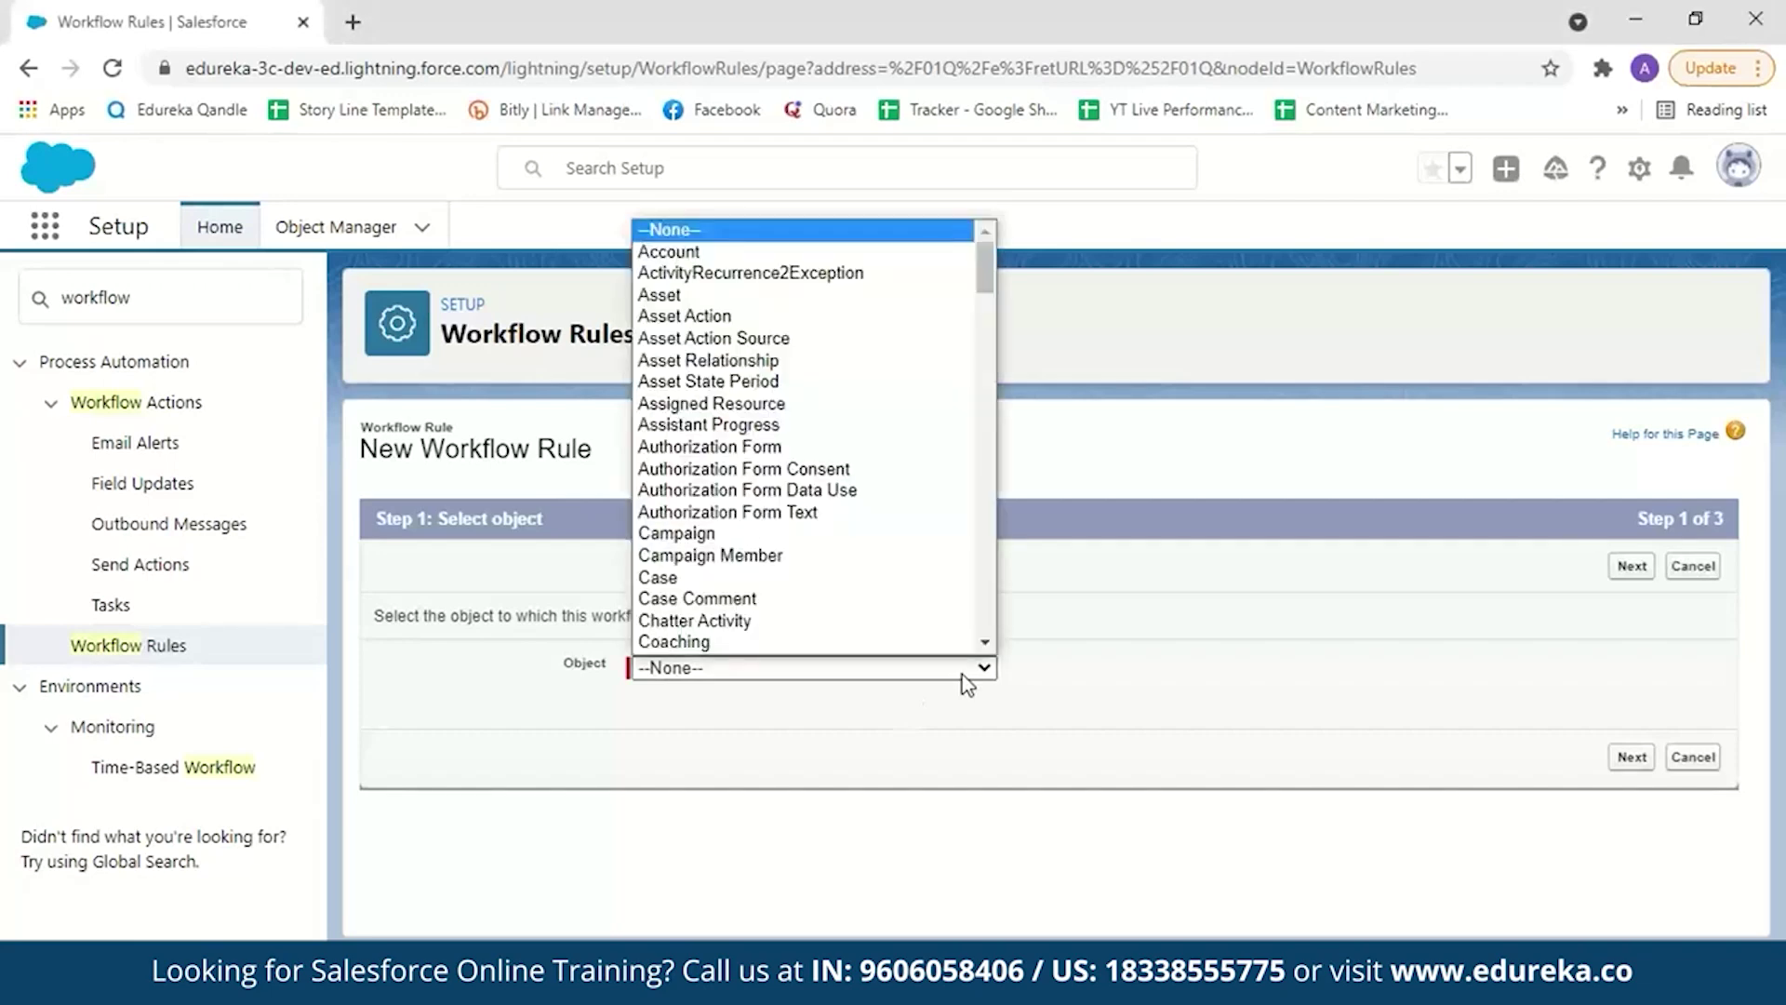
drag(984, 270, 1000, 556)
scroll(758, 335, up, 6)
click(707, 335)
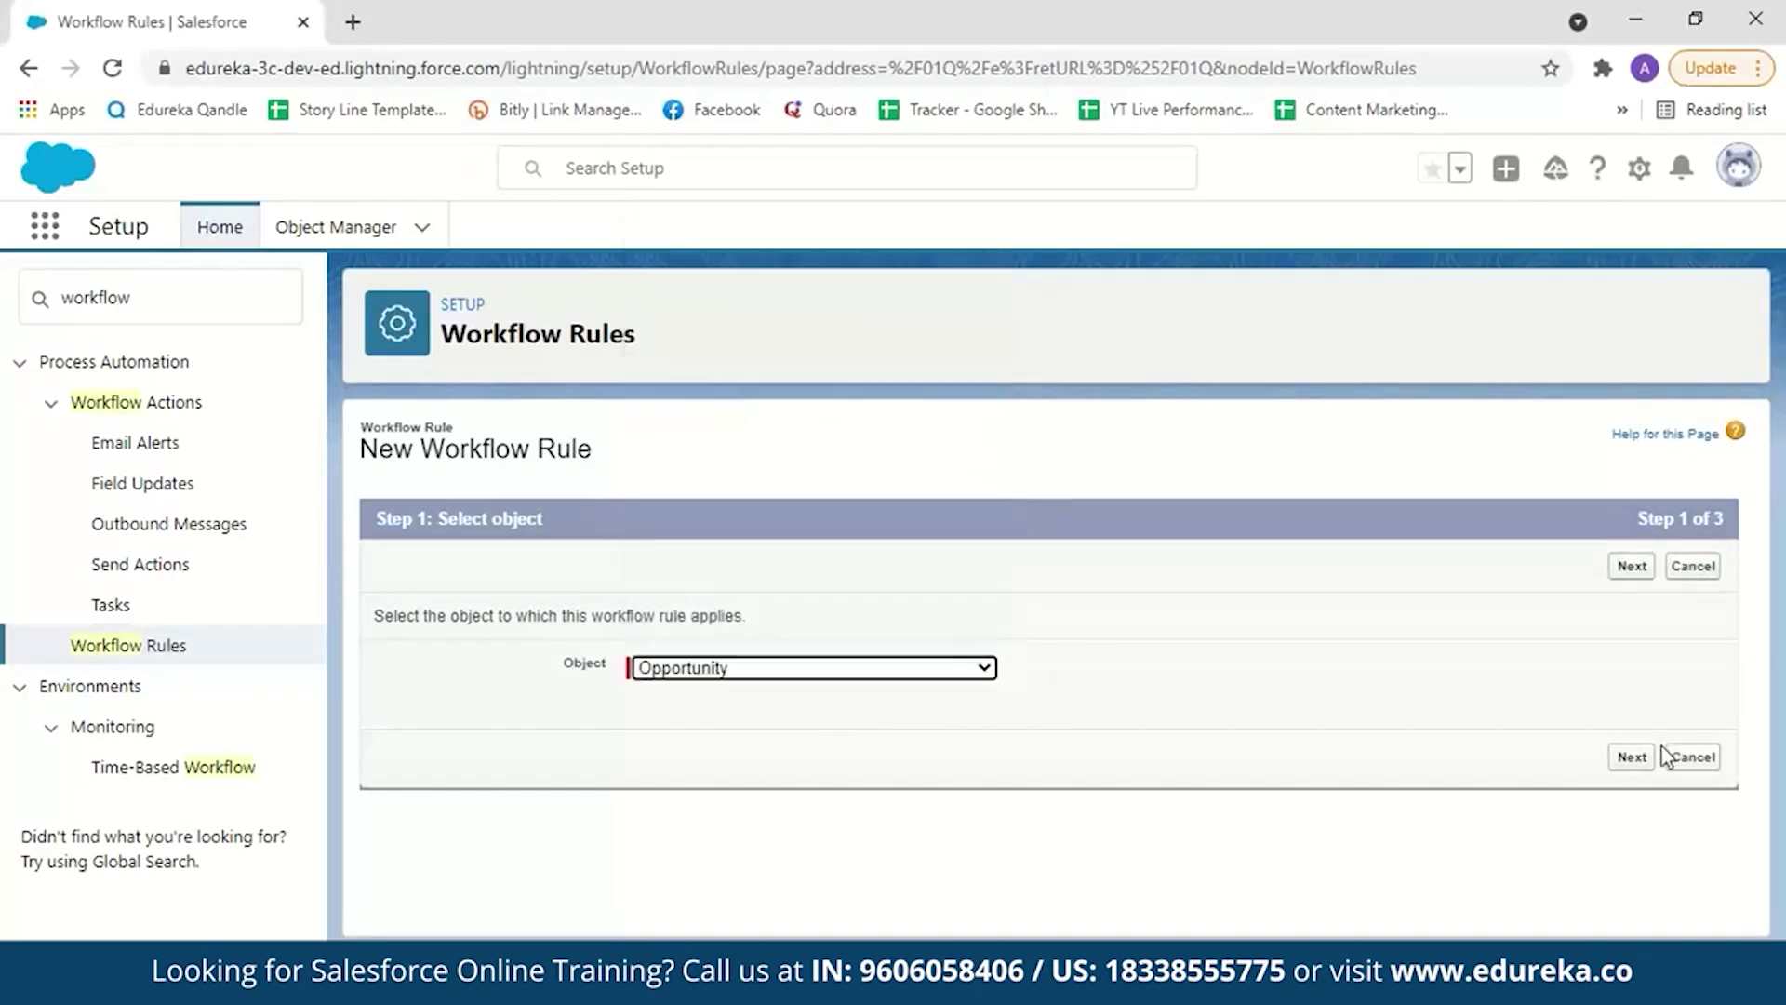
click(1637, 758)
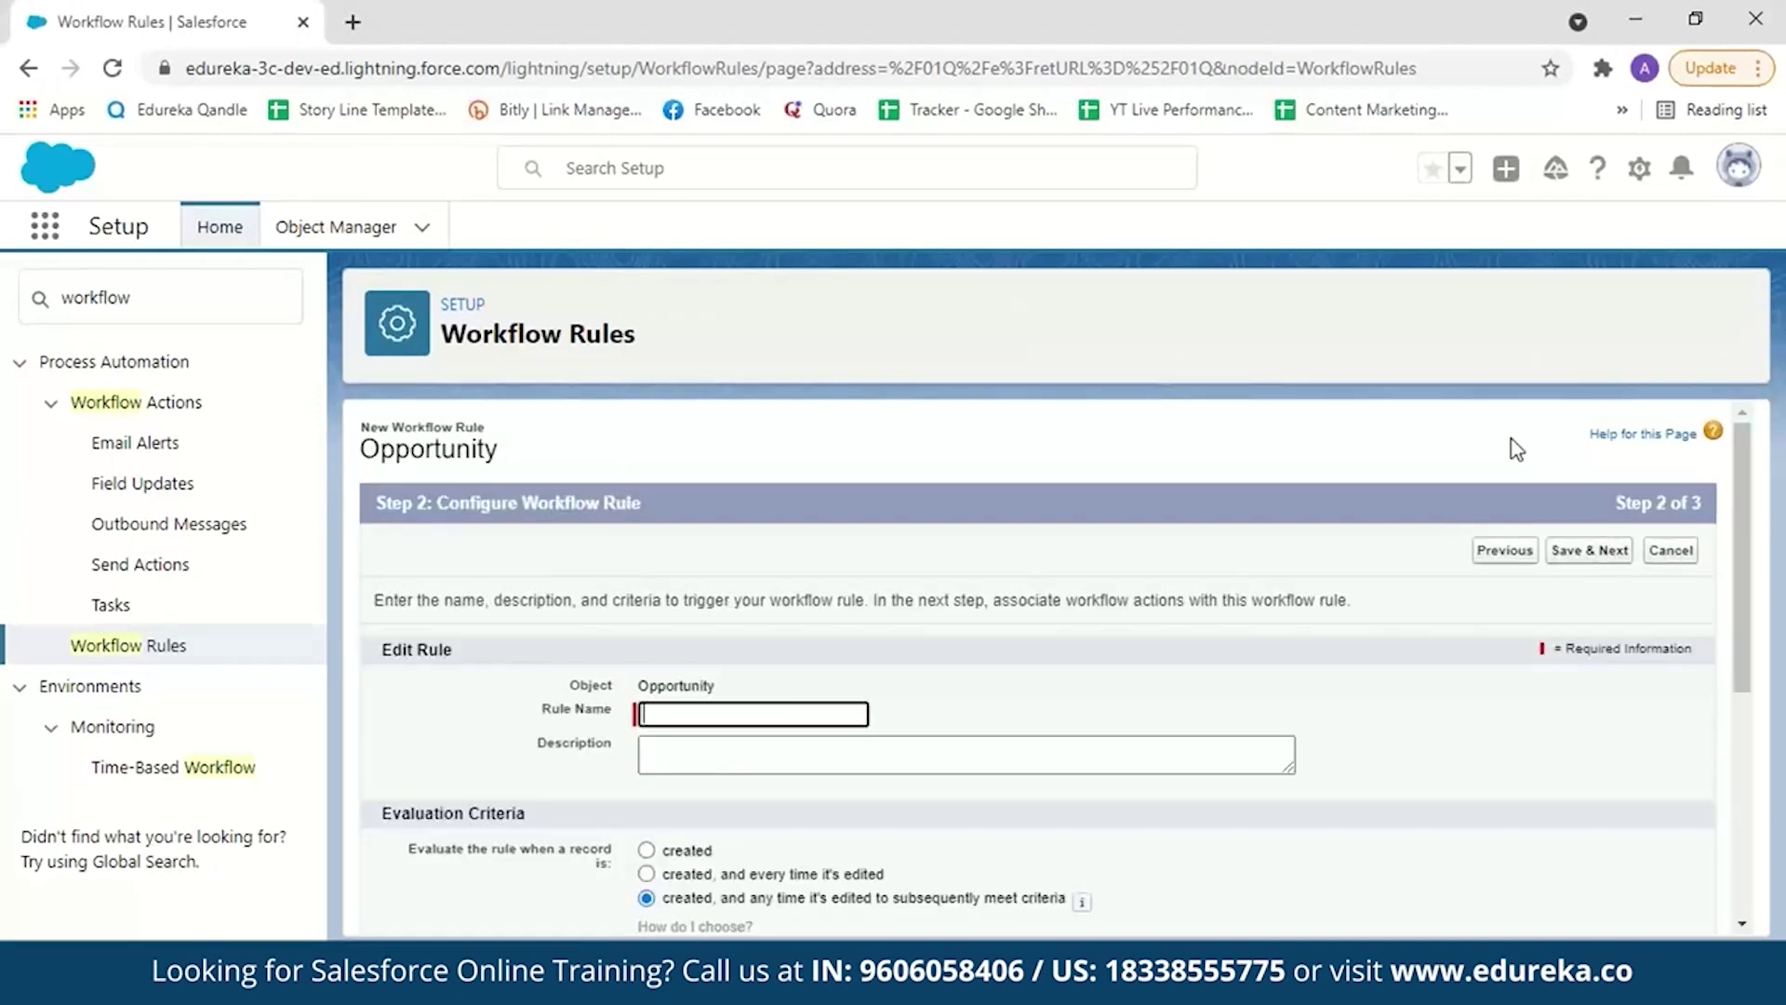
Step: Name the rule "Demo-opportunity" and describe it as "opportunity deal greater than 100,000"
scroll(1574, 541, down, 1)
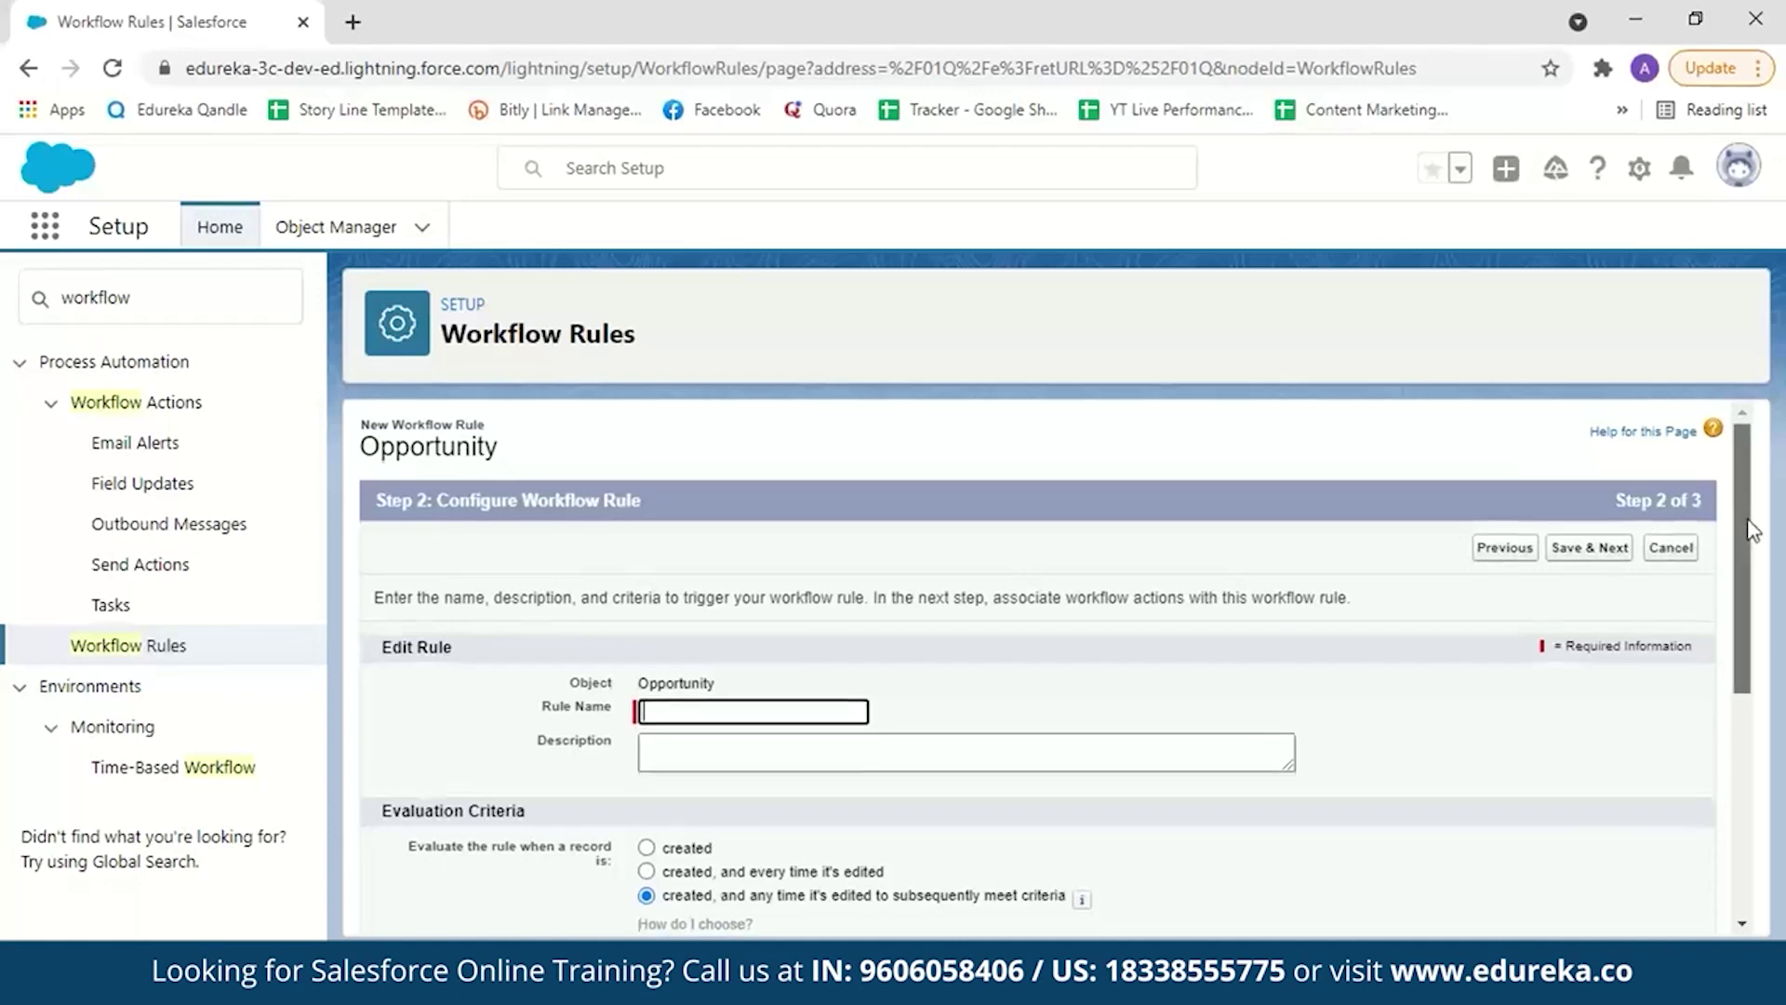
click(834, 658)
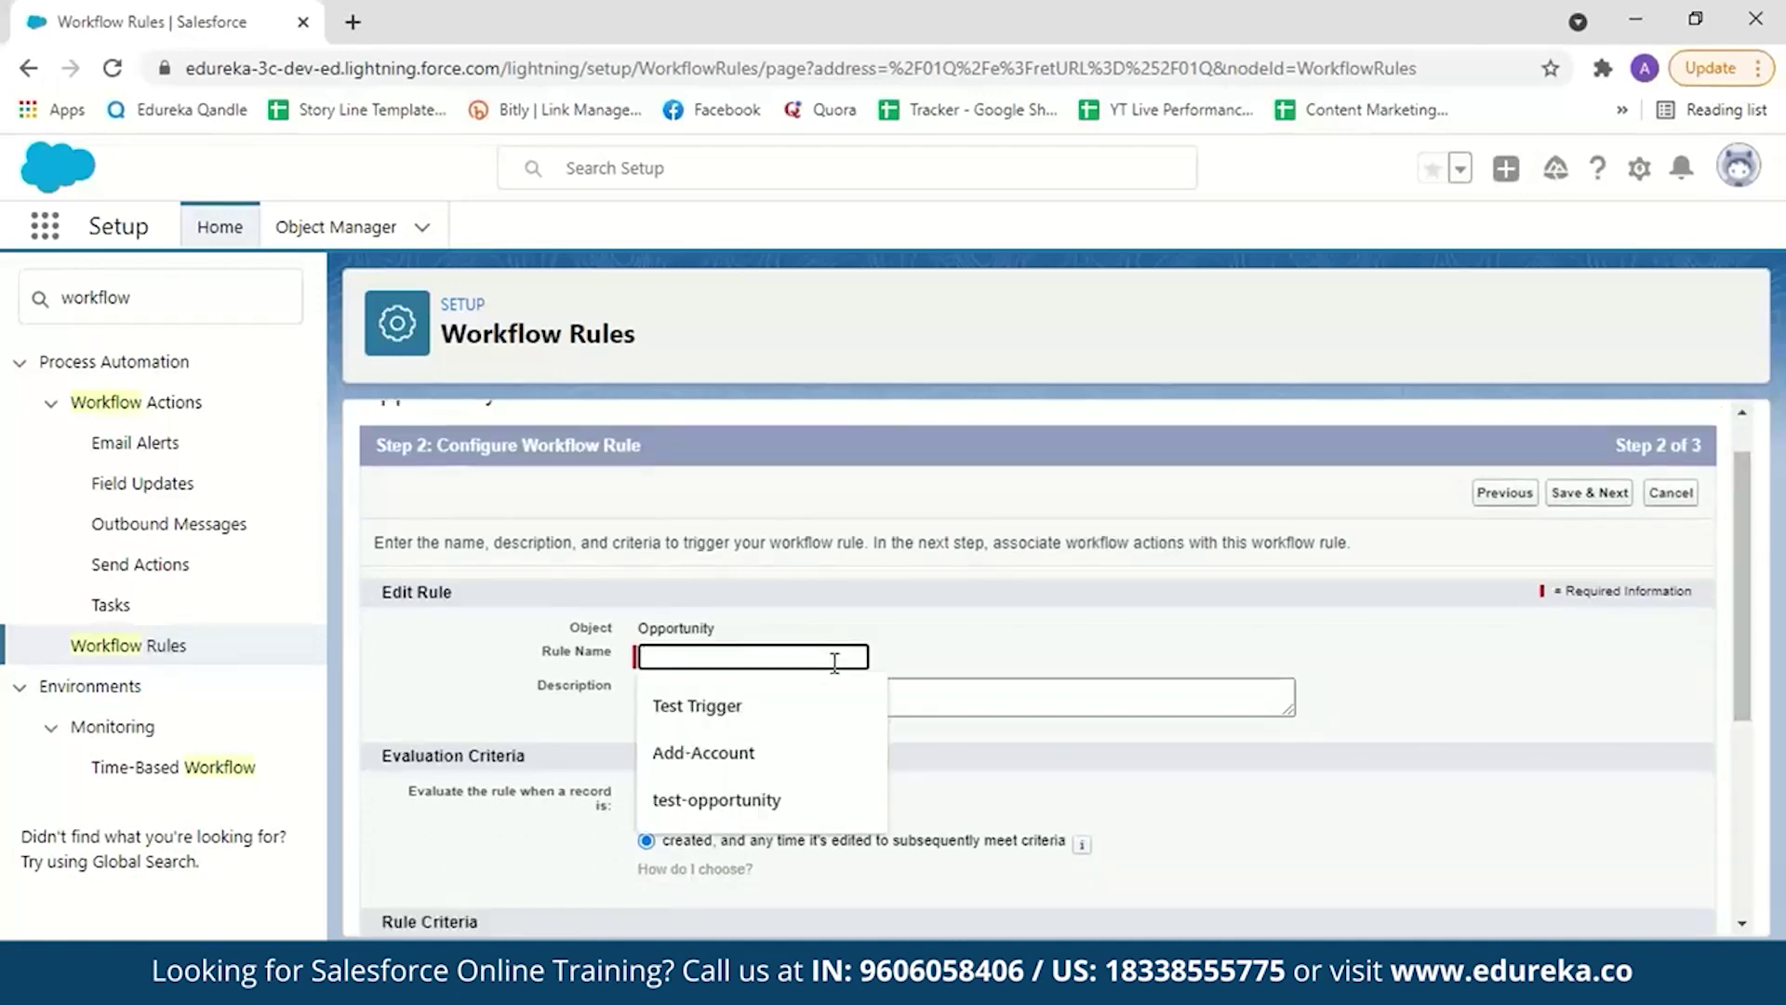
text(Demo-opportunity)
click(726, 704)
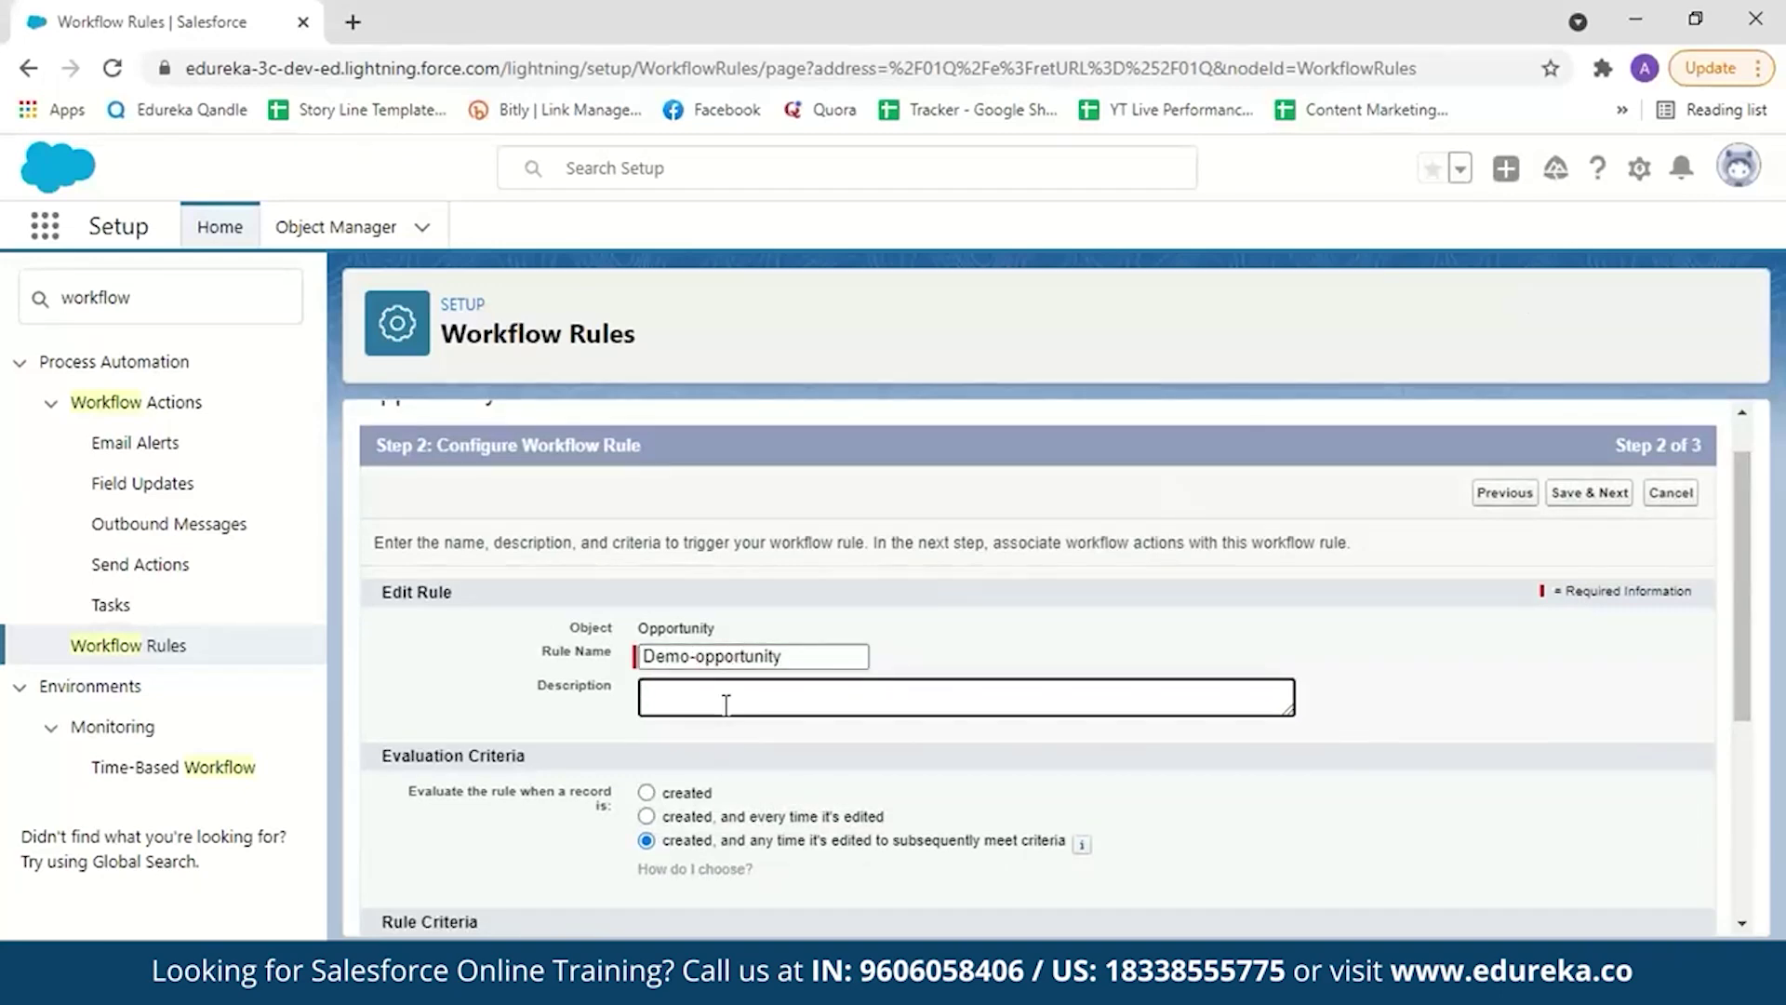
text(opportunity deal greater than 100,000)
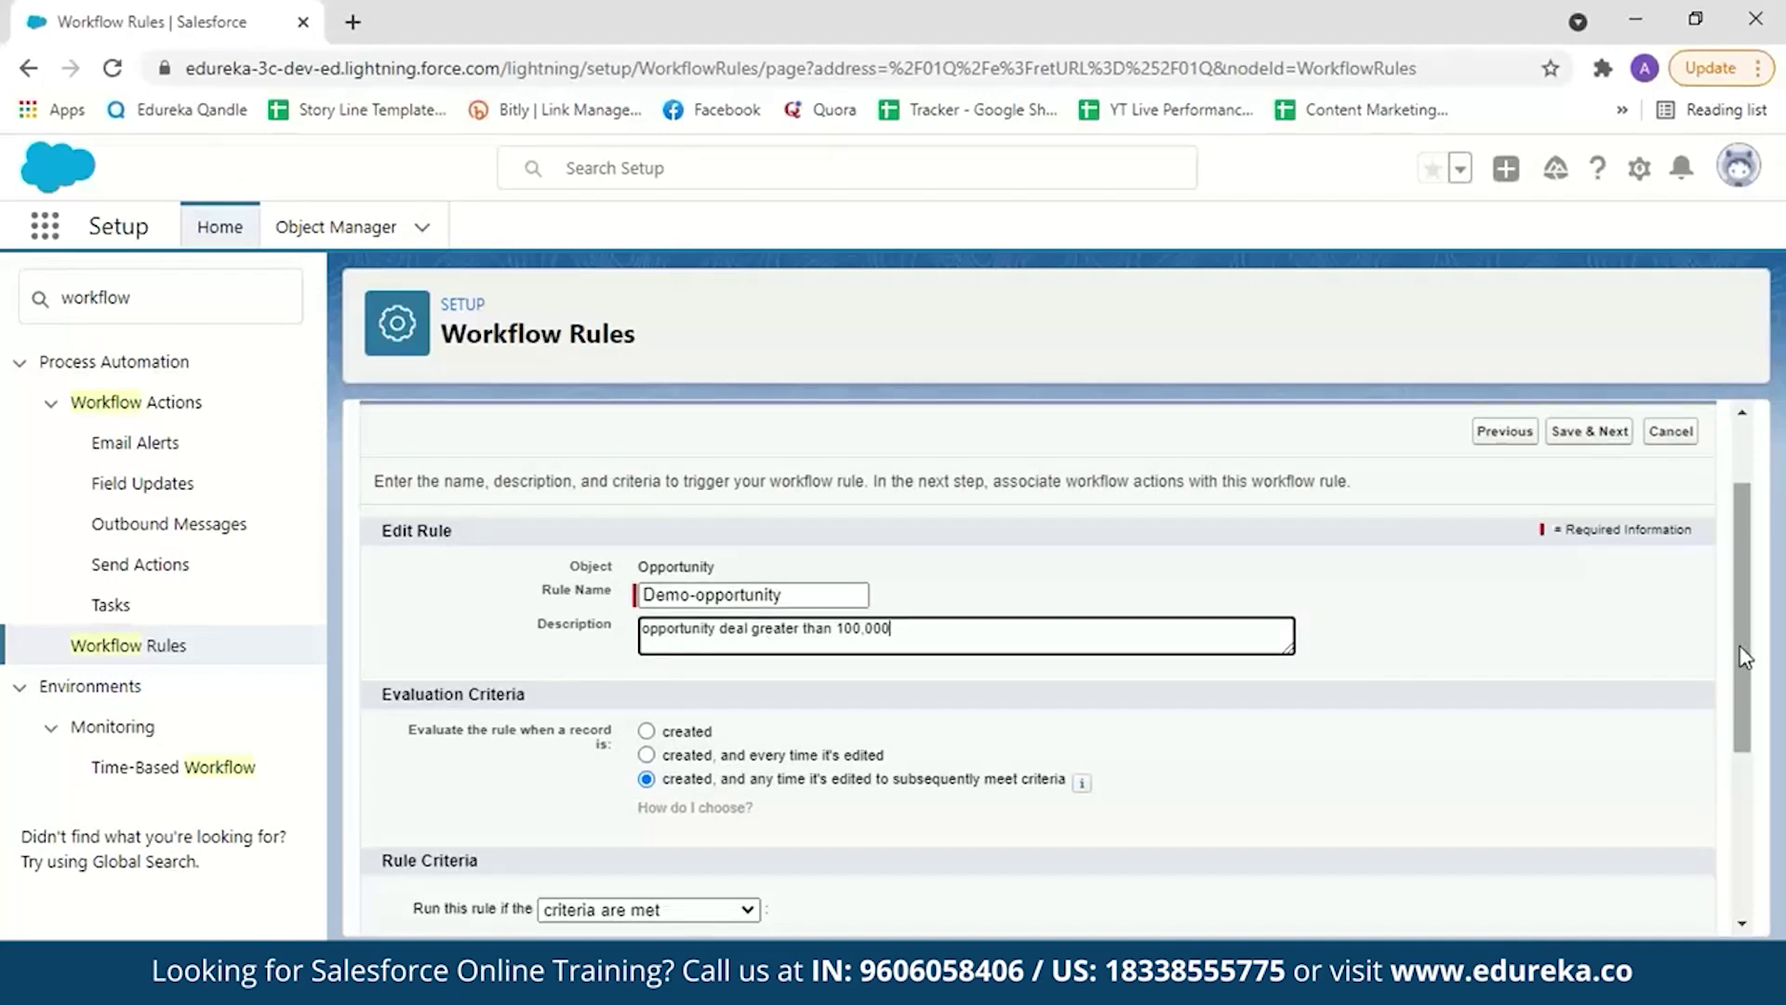
Step: Keep the rule running when criteria are met and choose Opportunity: Amount as the first criterion's field
scroll(1742, 656, down, 1)
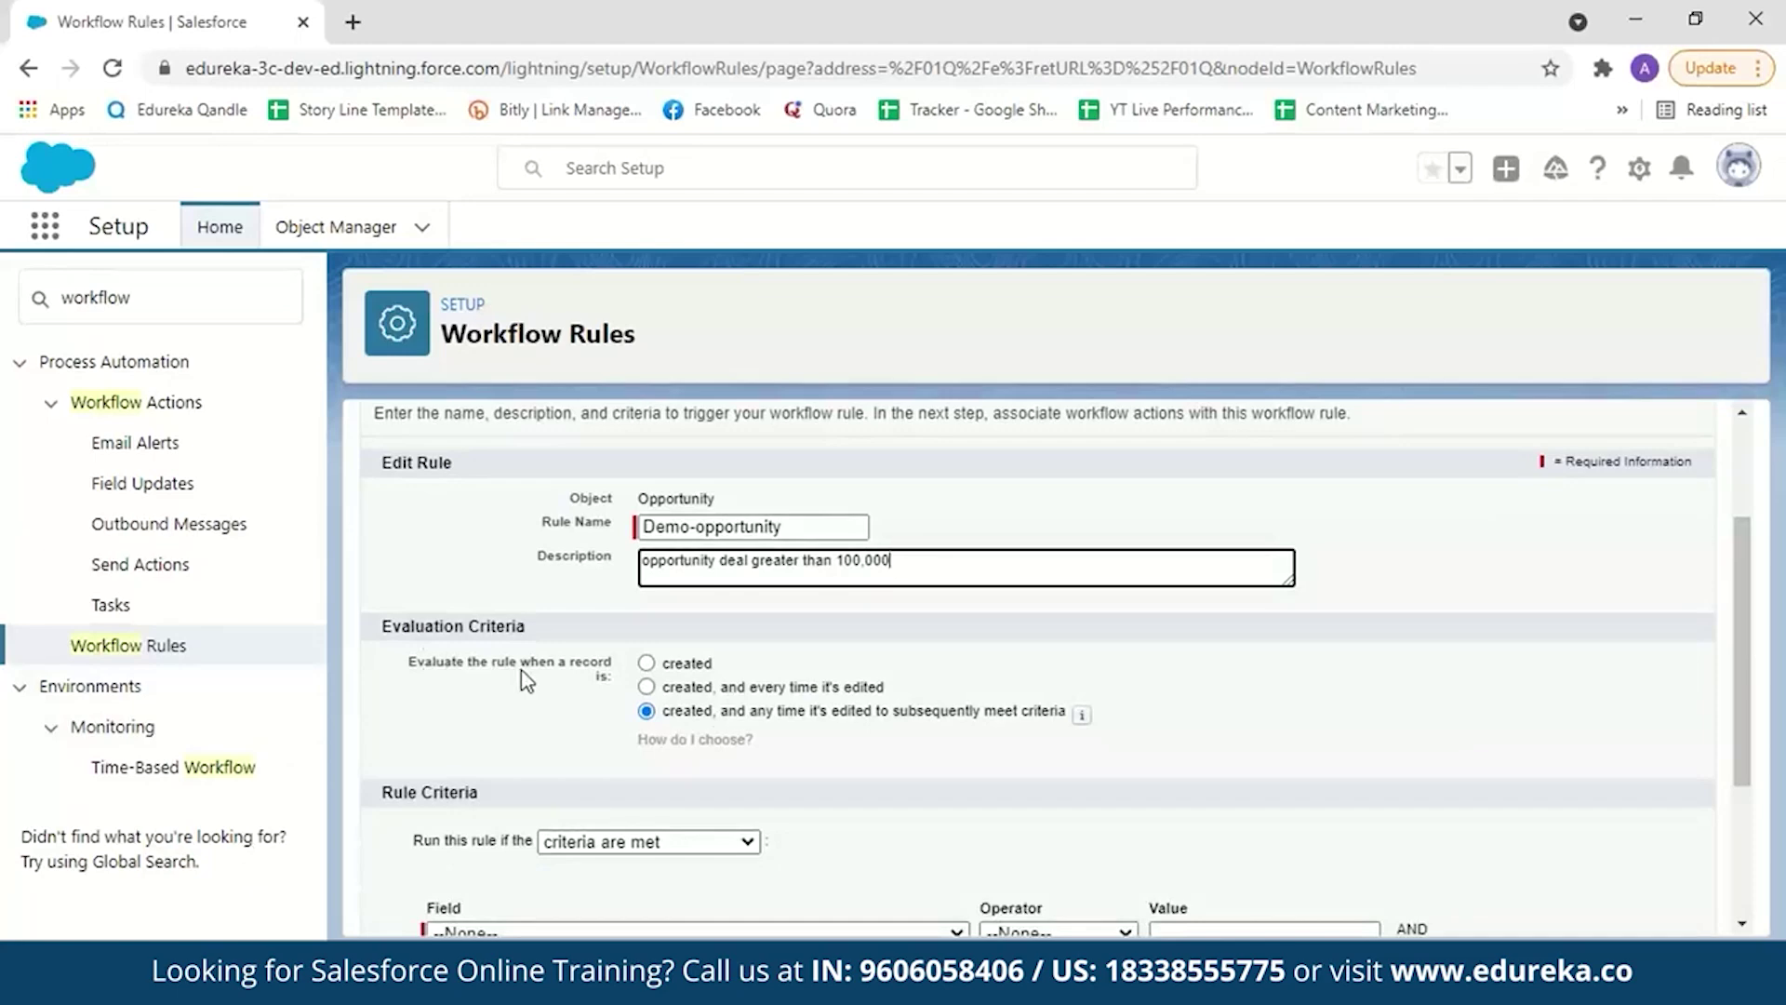
scroll(649, 791, down, 1)
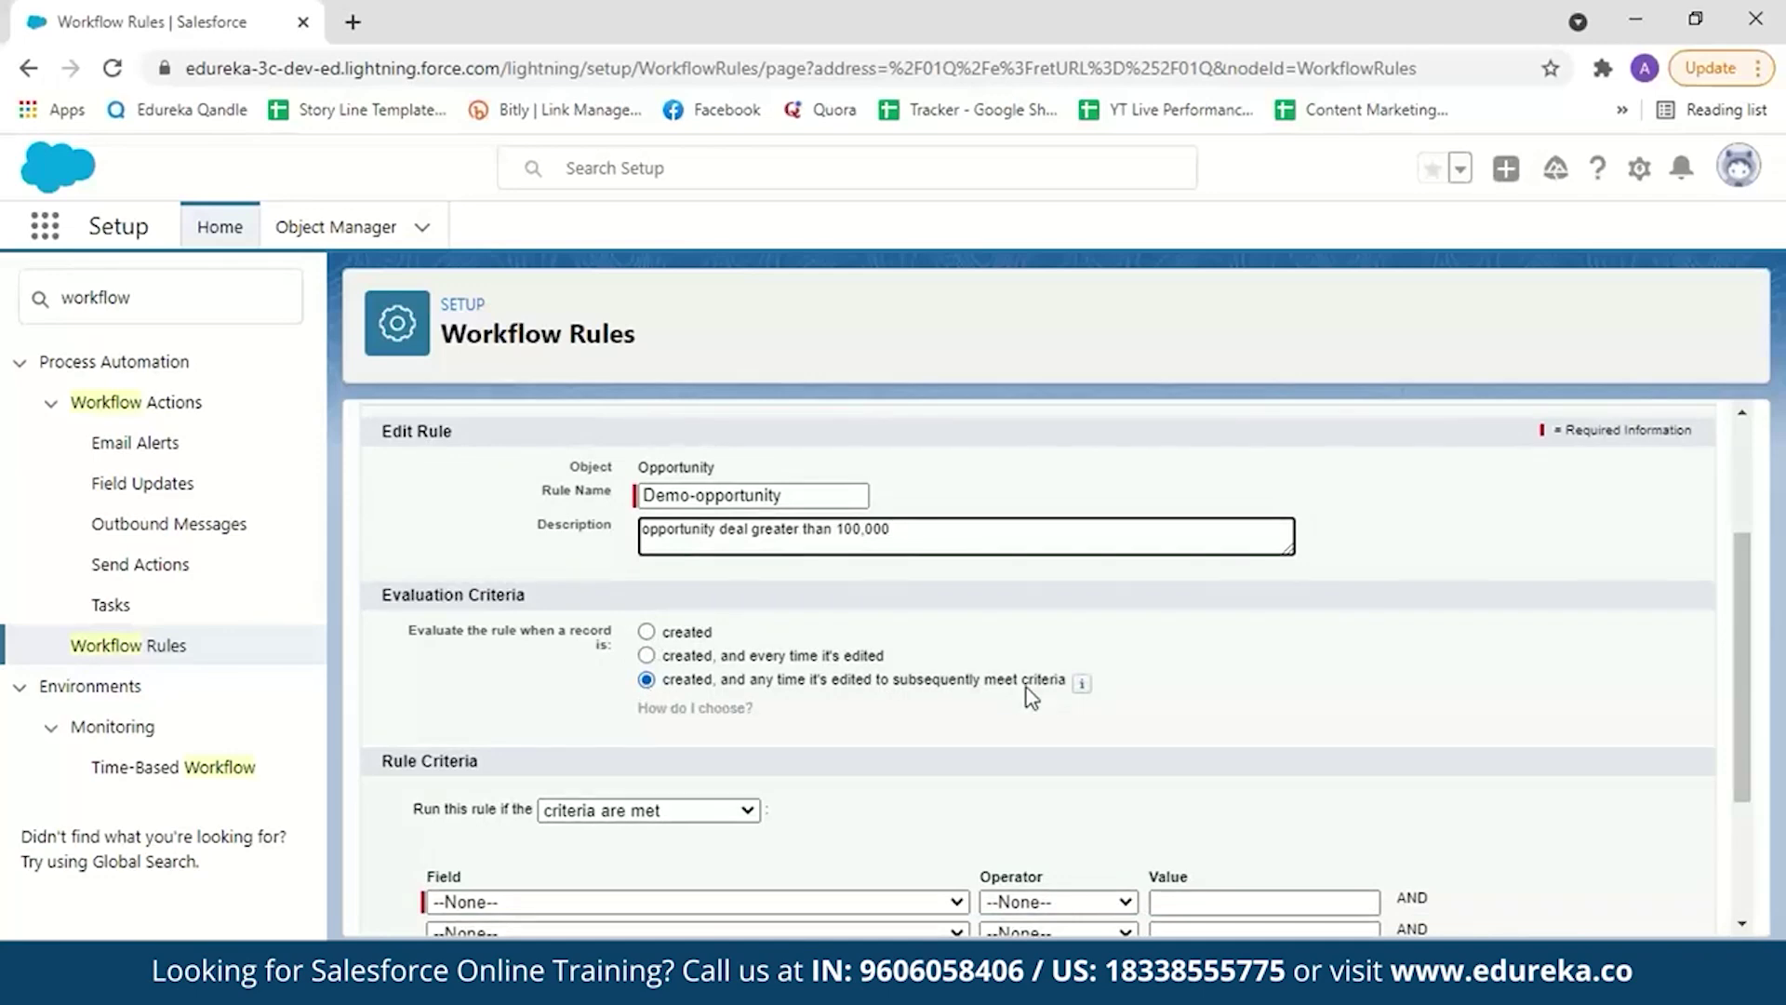
scroll(1766, 614, down, 2)
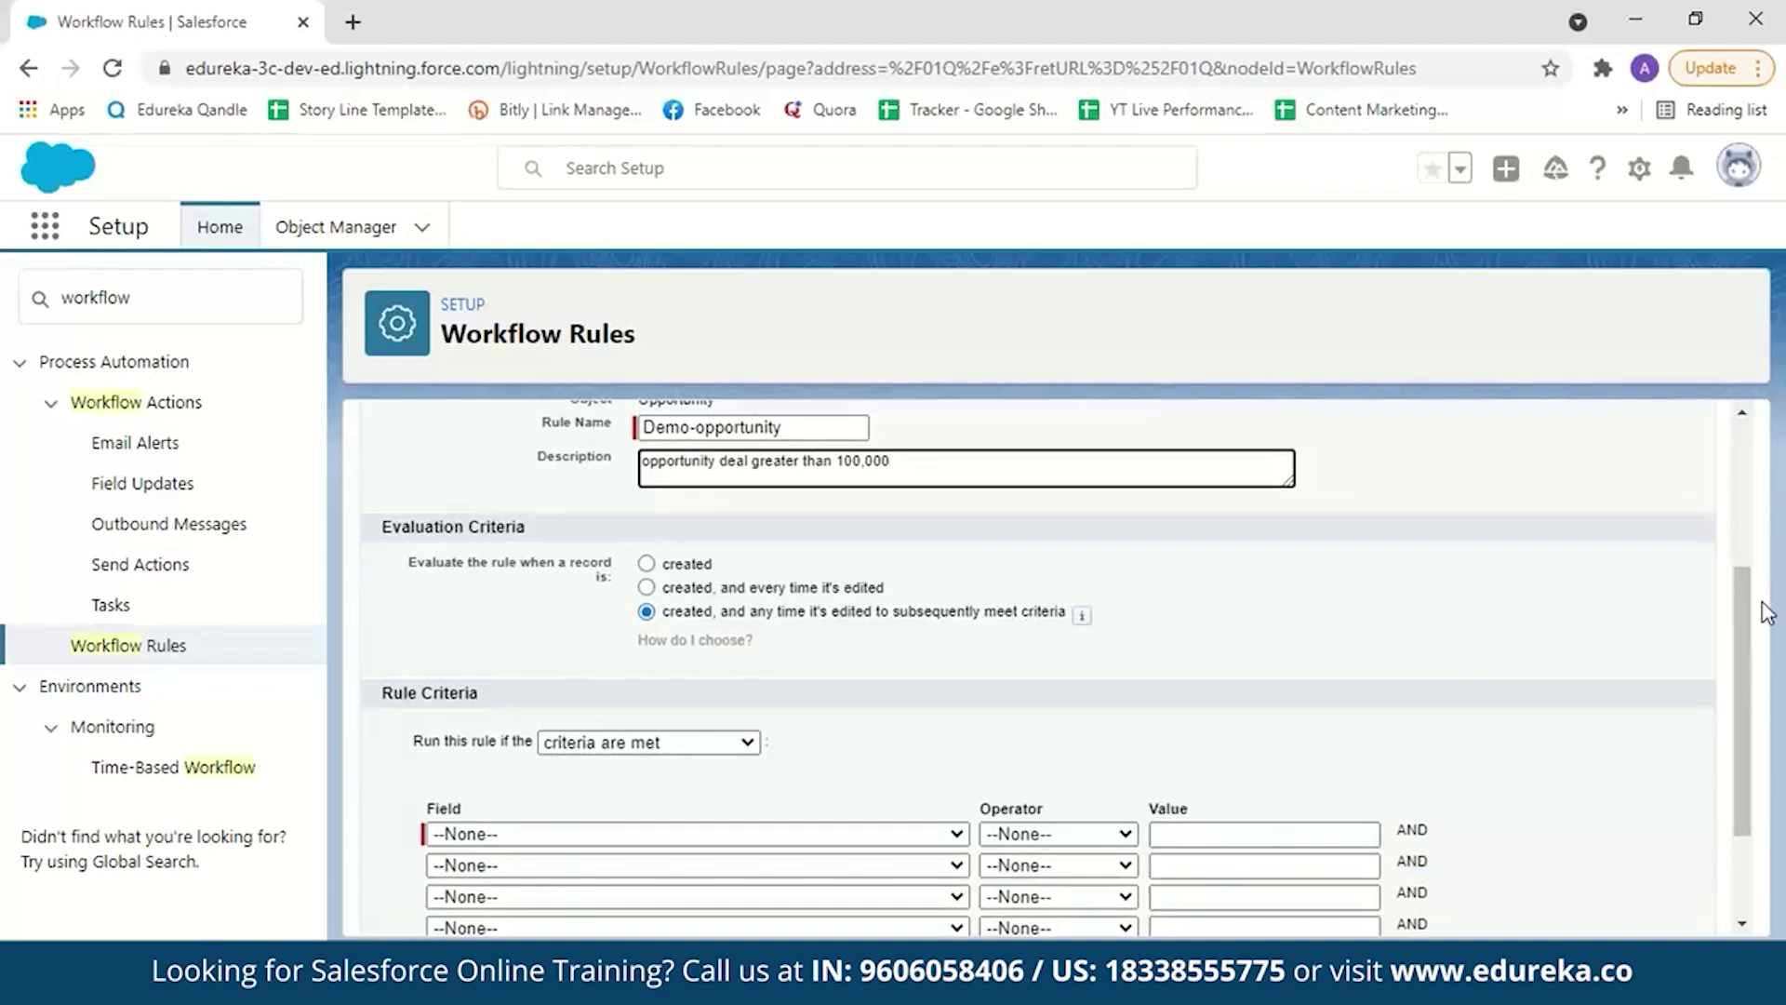
scroll(1766, 614, down, 3)
click(739, 589)
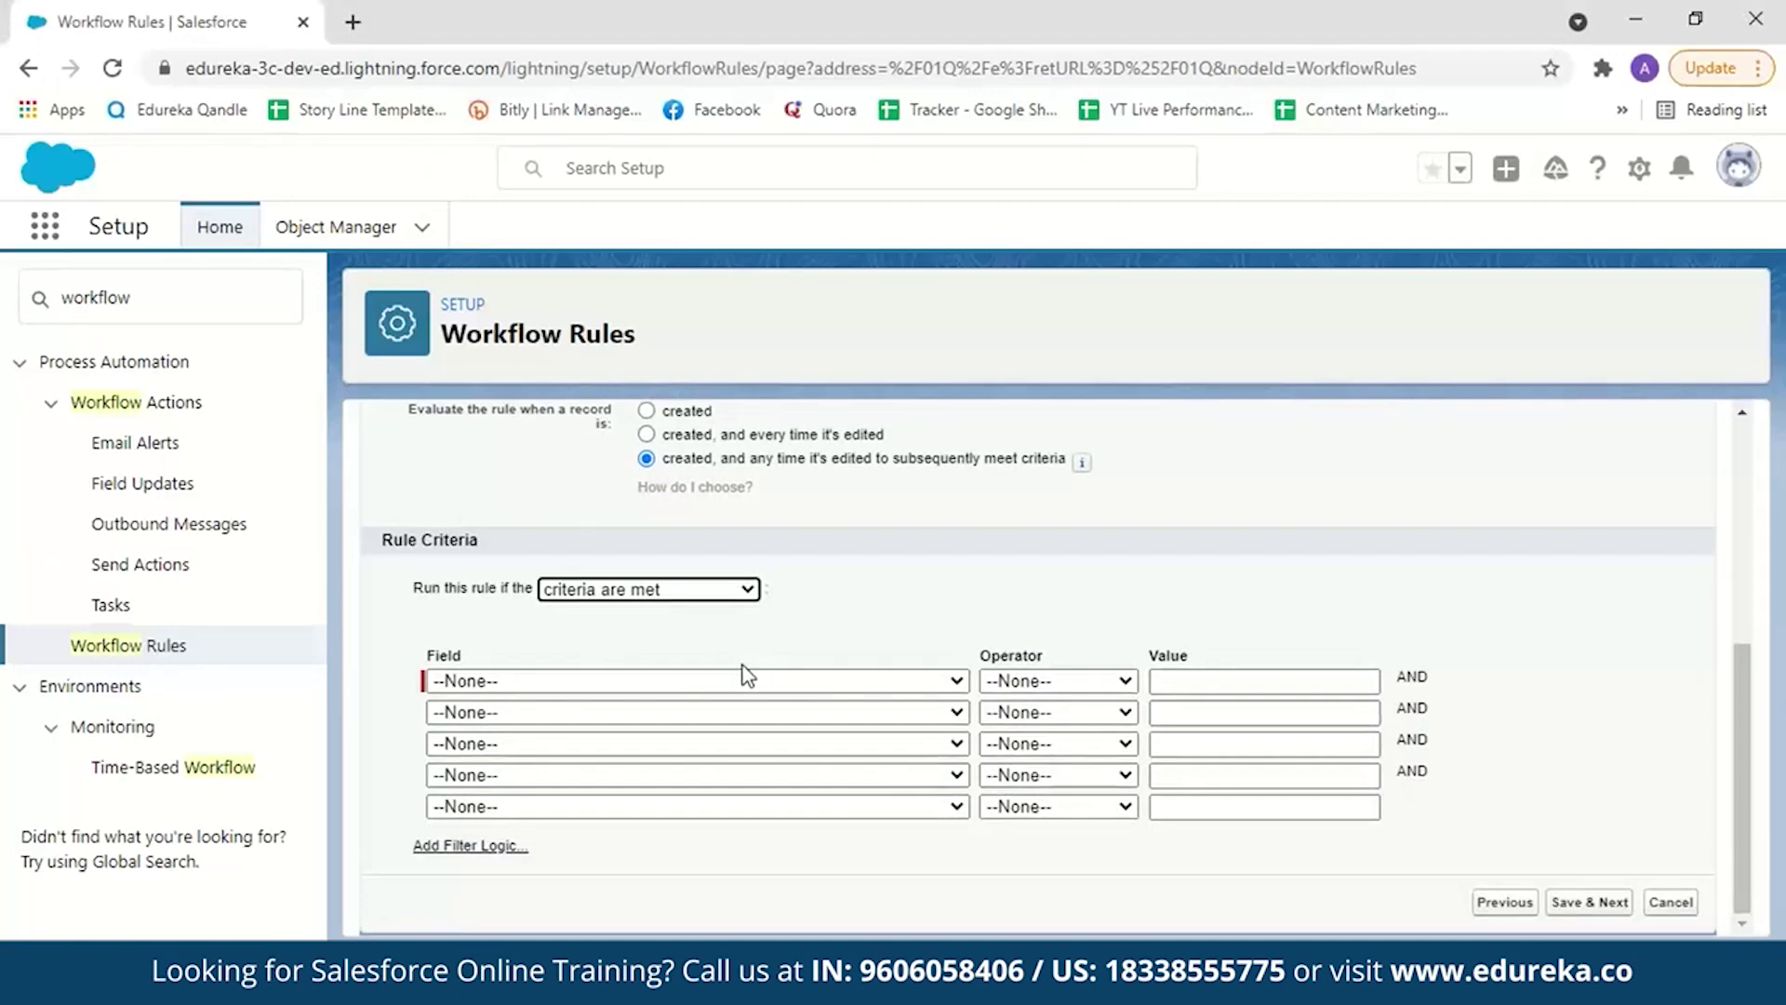
click(954, 681)
scroll(790, 521, down, 1)
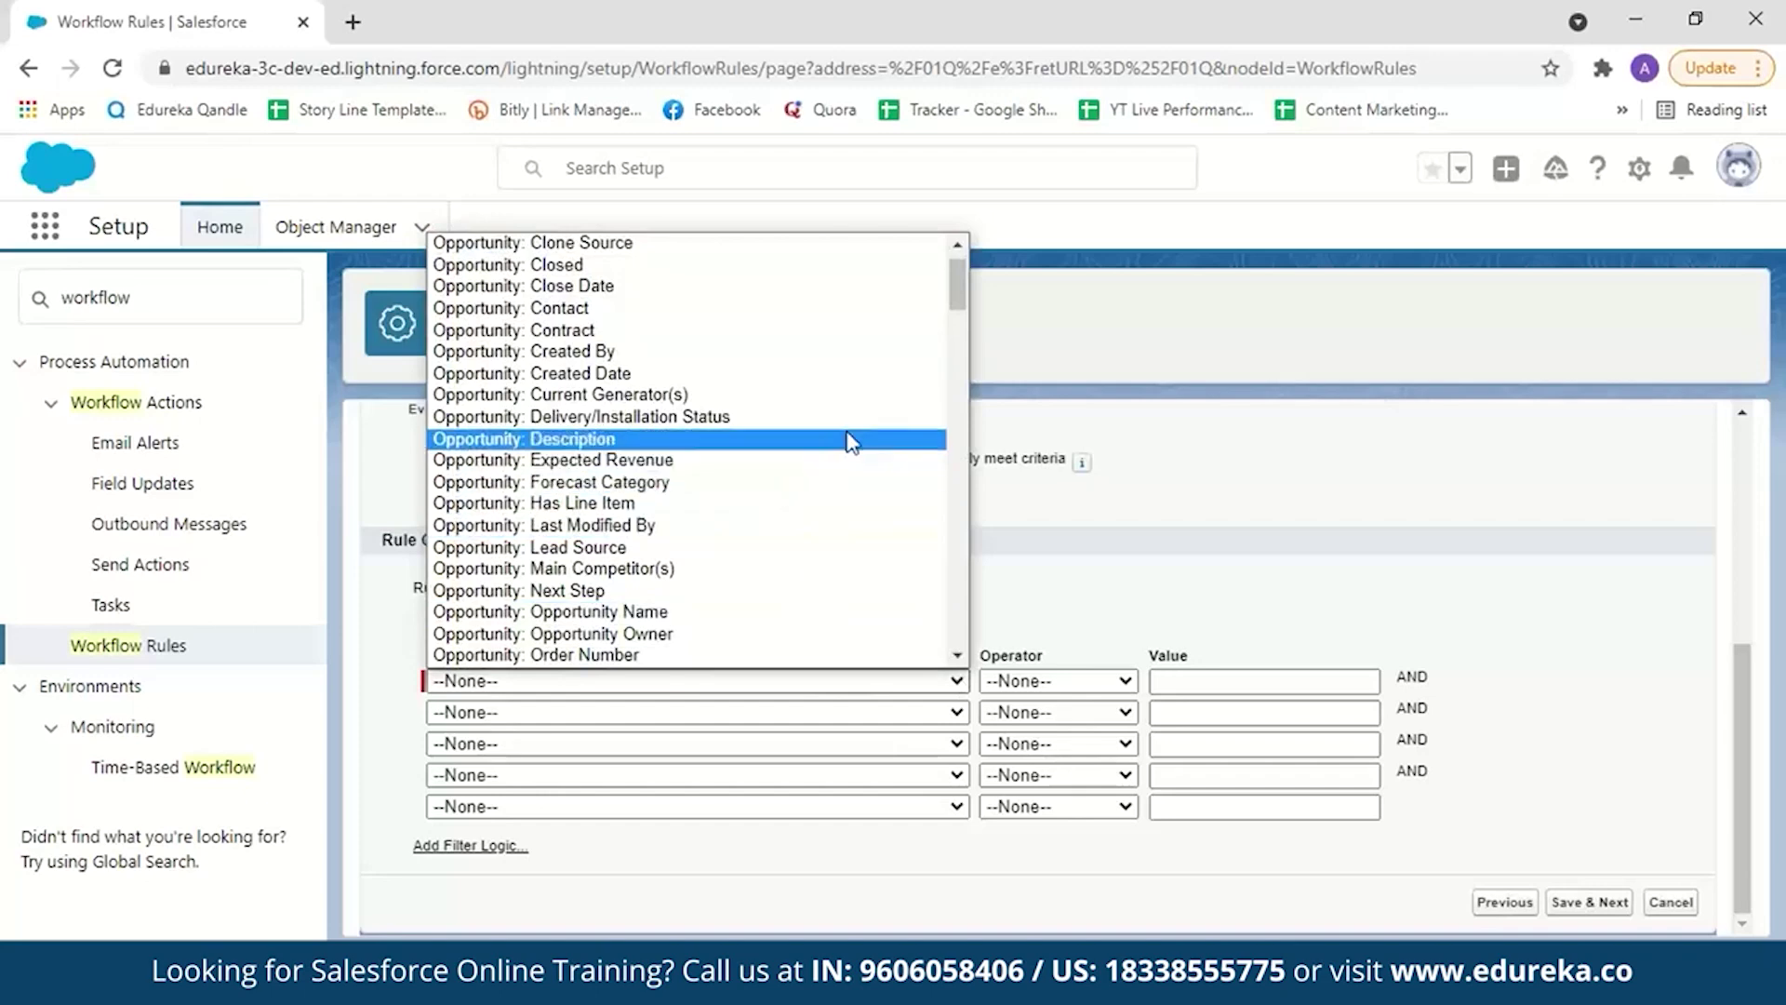
scroll(756, 274, up, 1)
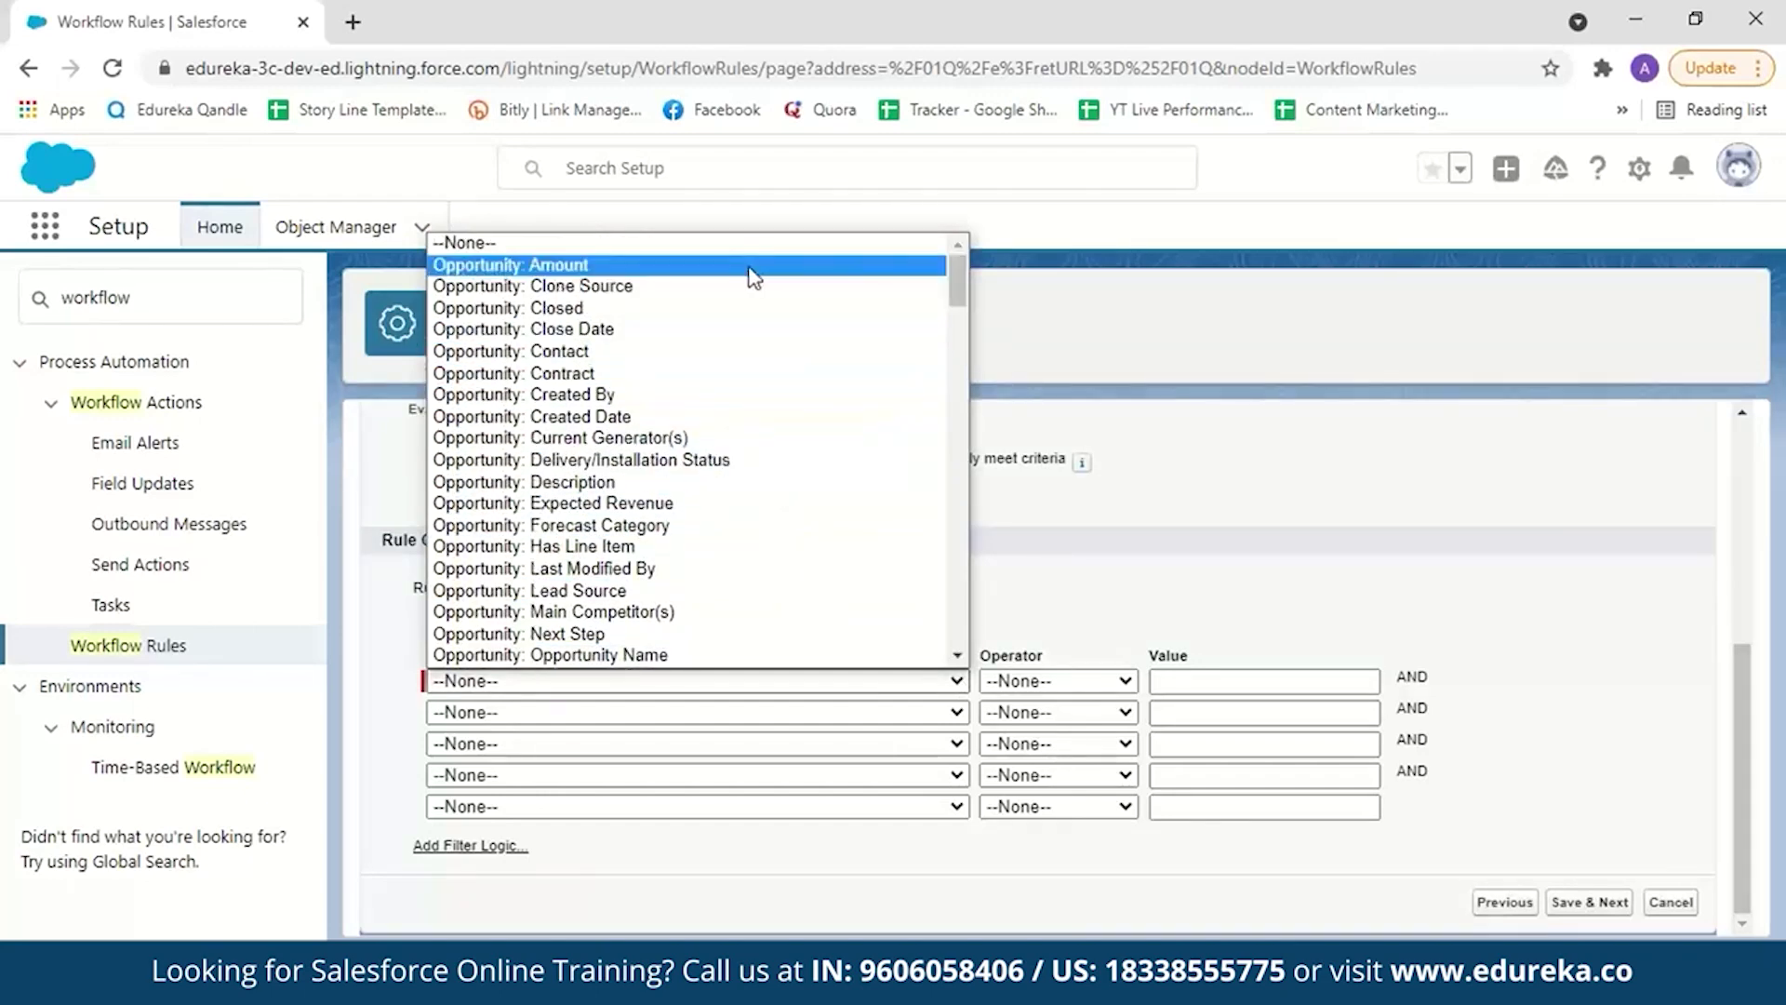
click(754, 268)
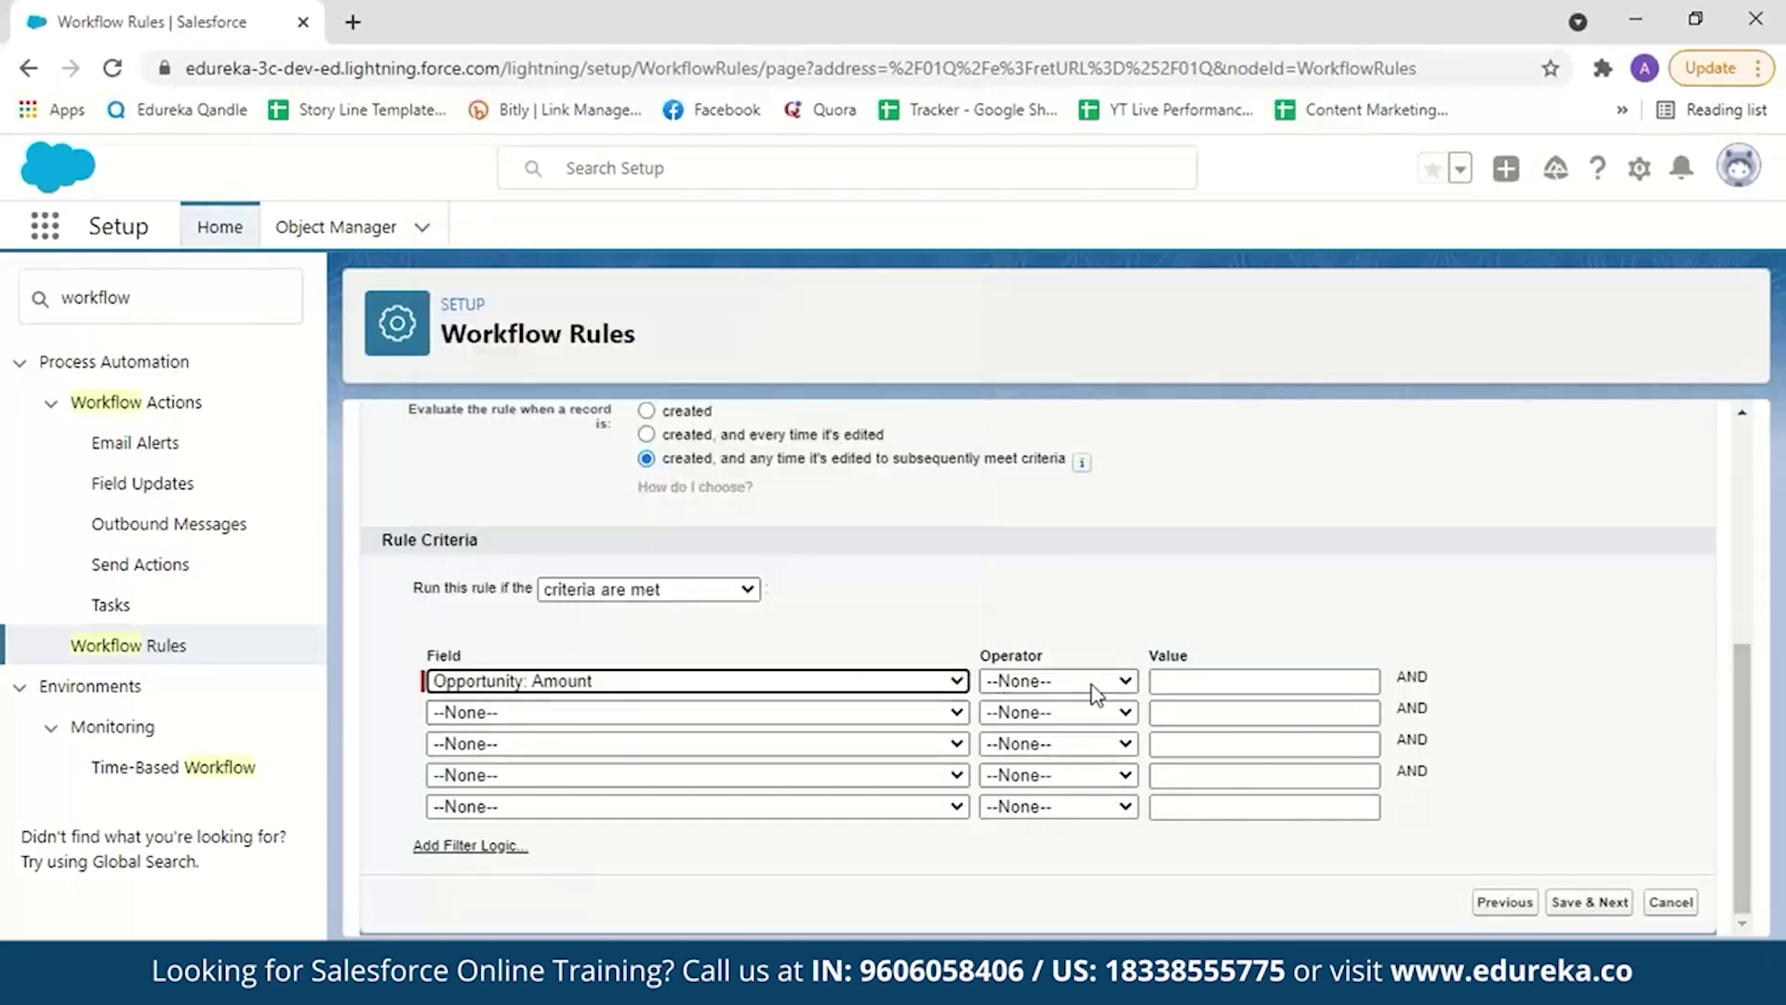
Step: Set the Amount criterion's operator to "greater or equal" and its value to 100000
click(1124, 688)
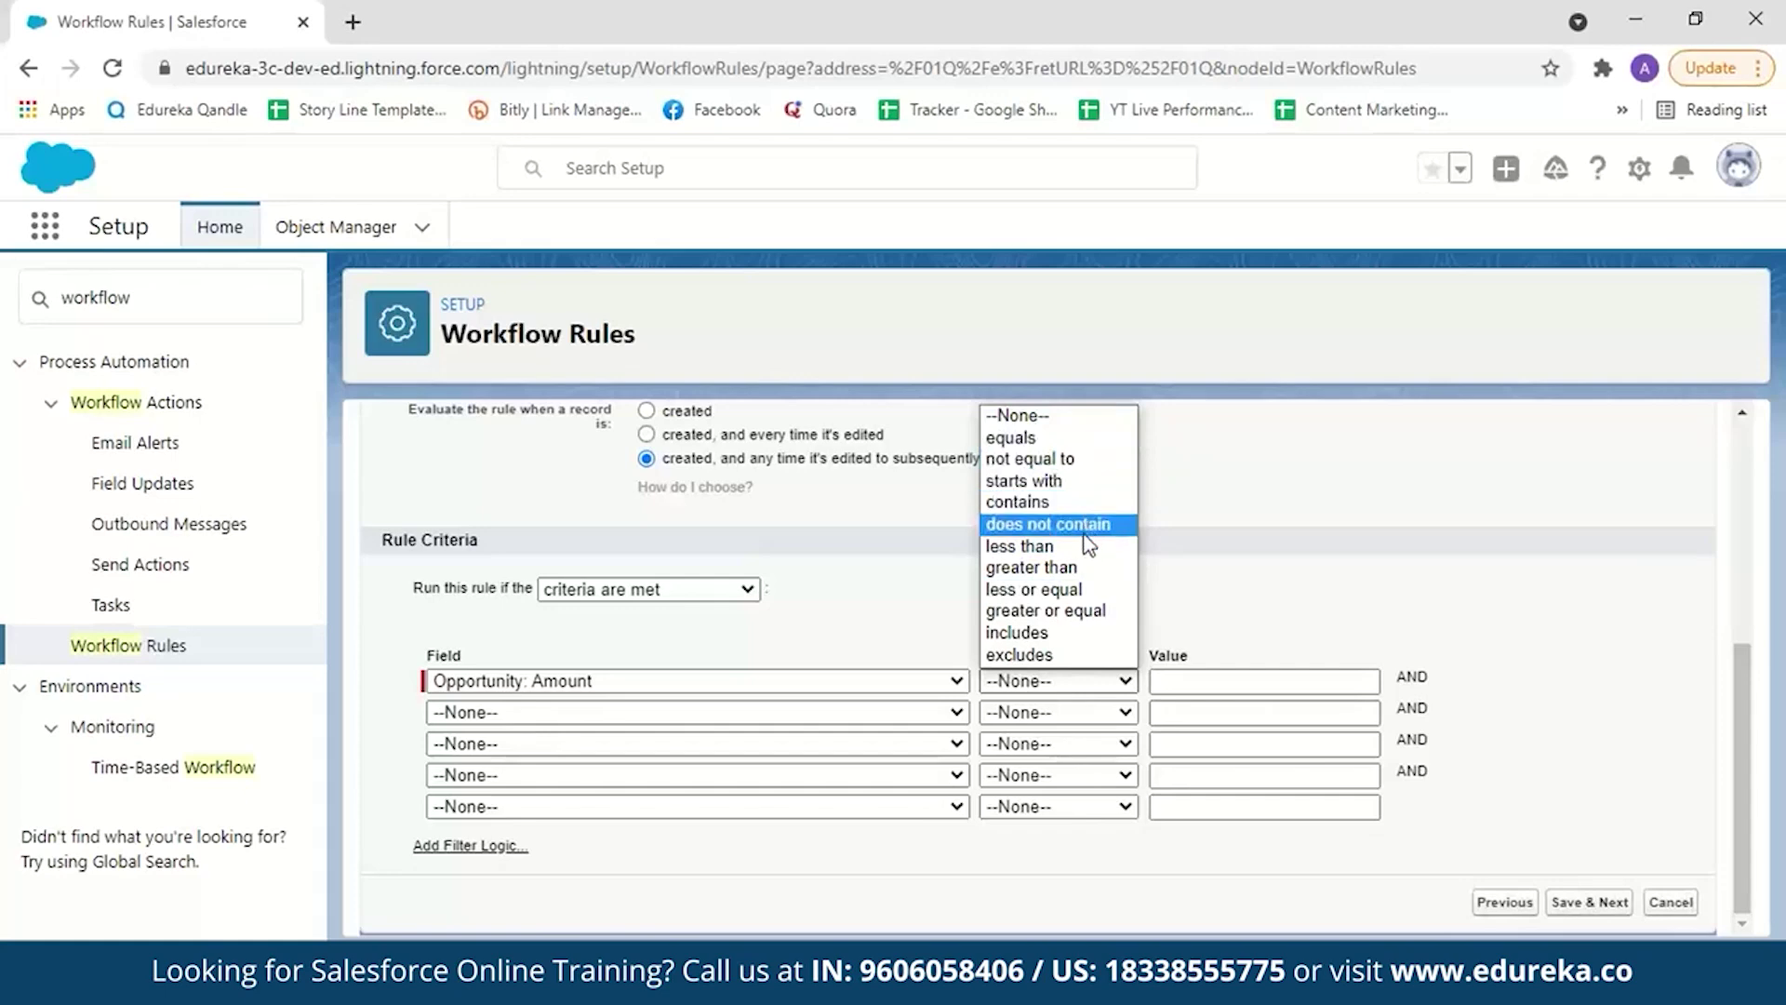
click(1083, 611)
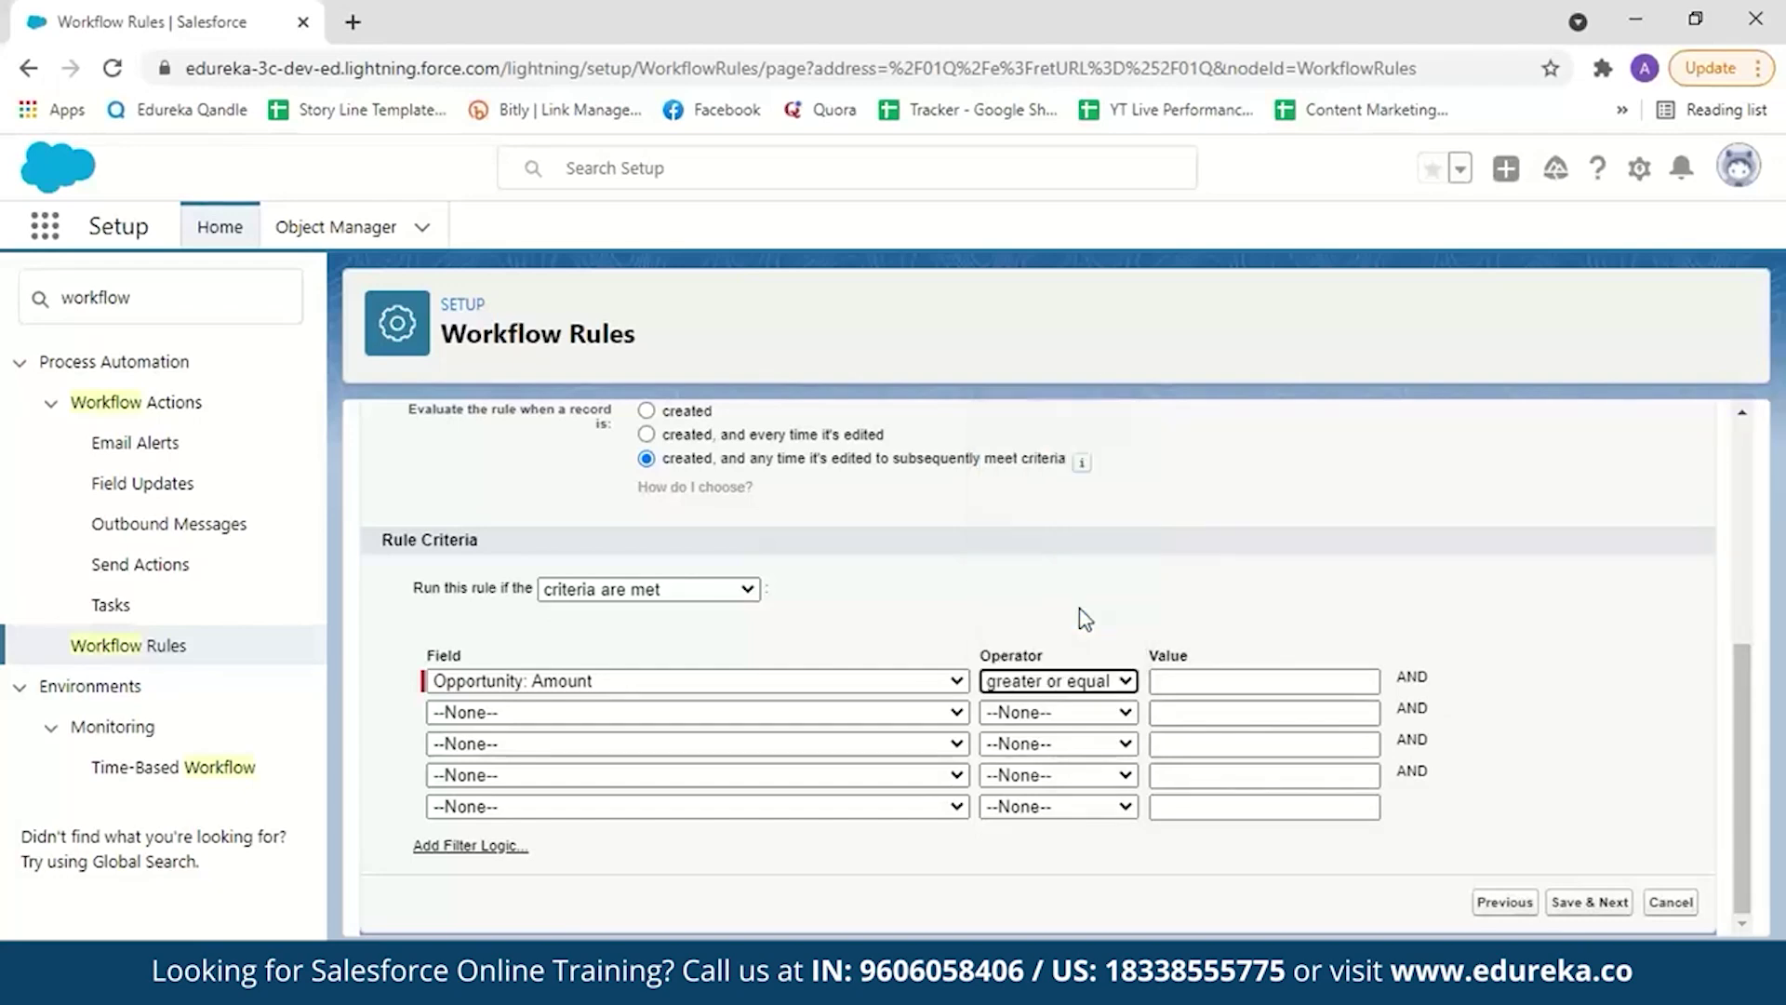
click(1171, 680)
text(100000)
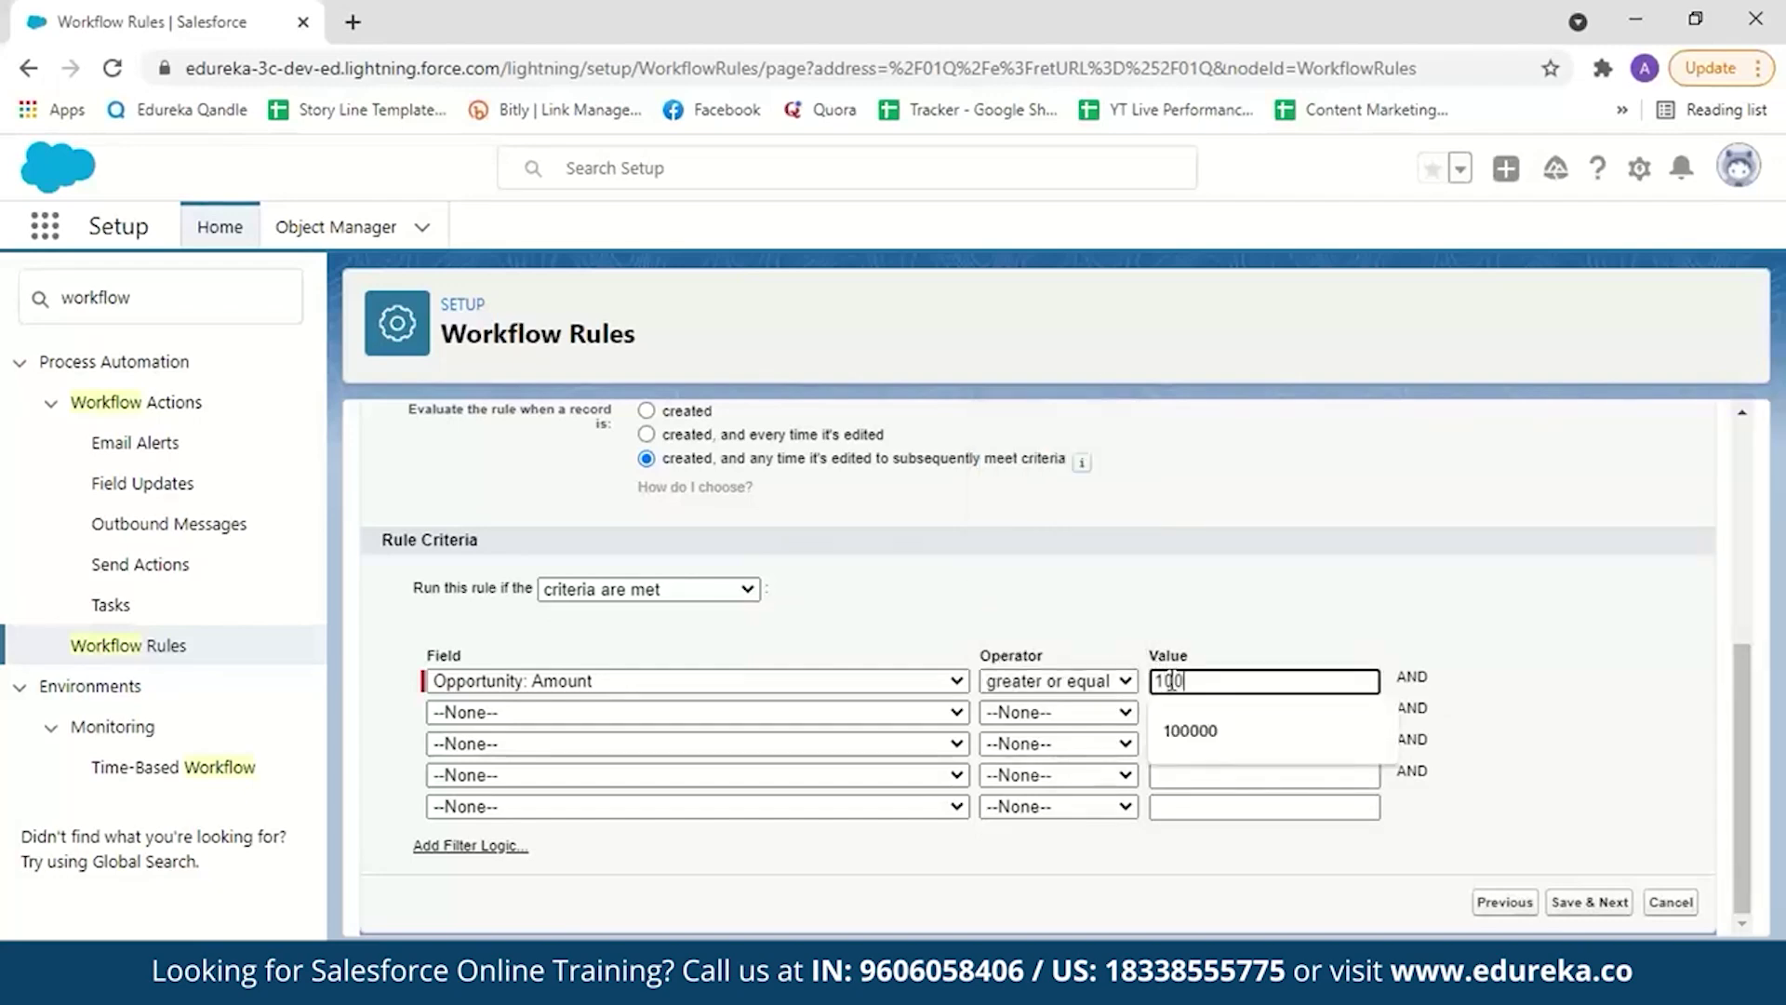
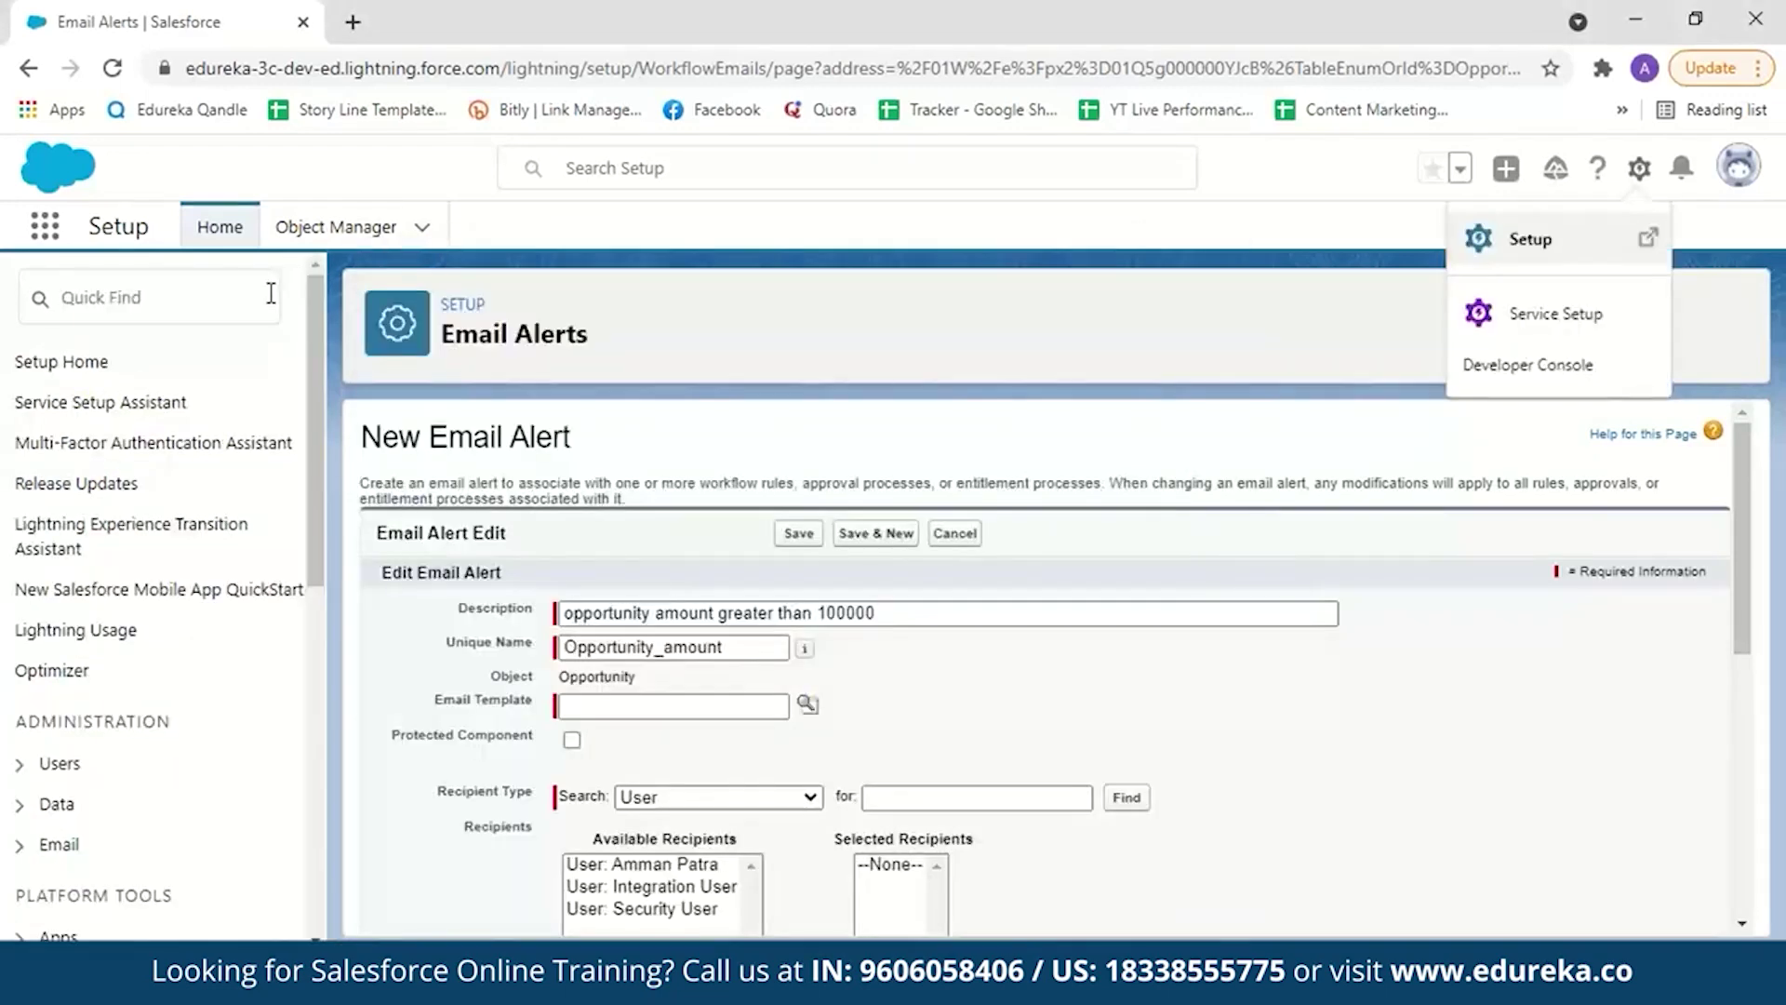
Step: Open Sales Console in a new browser tab and find the Email Templates list by searching the apps and items for "email"
click(45, 227)
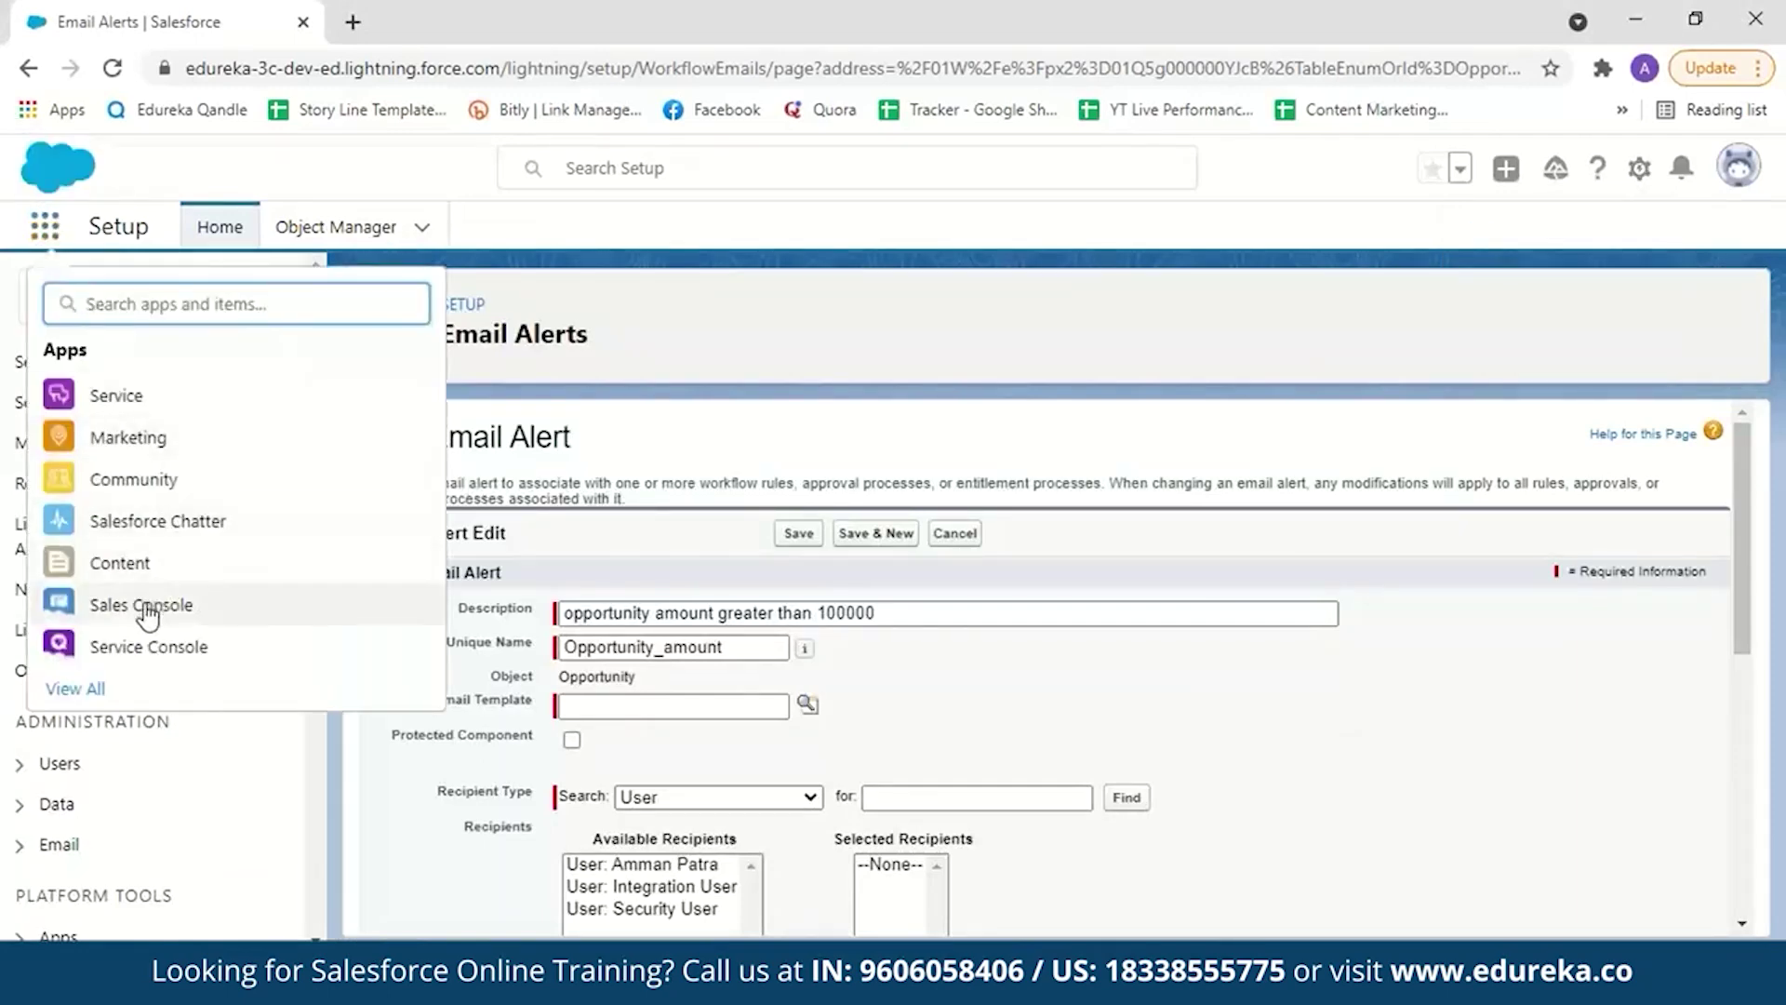
right_click(147, 614)
click(239, 623)
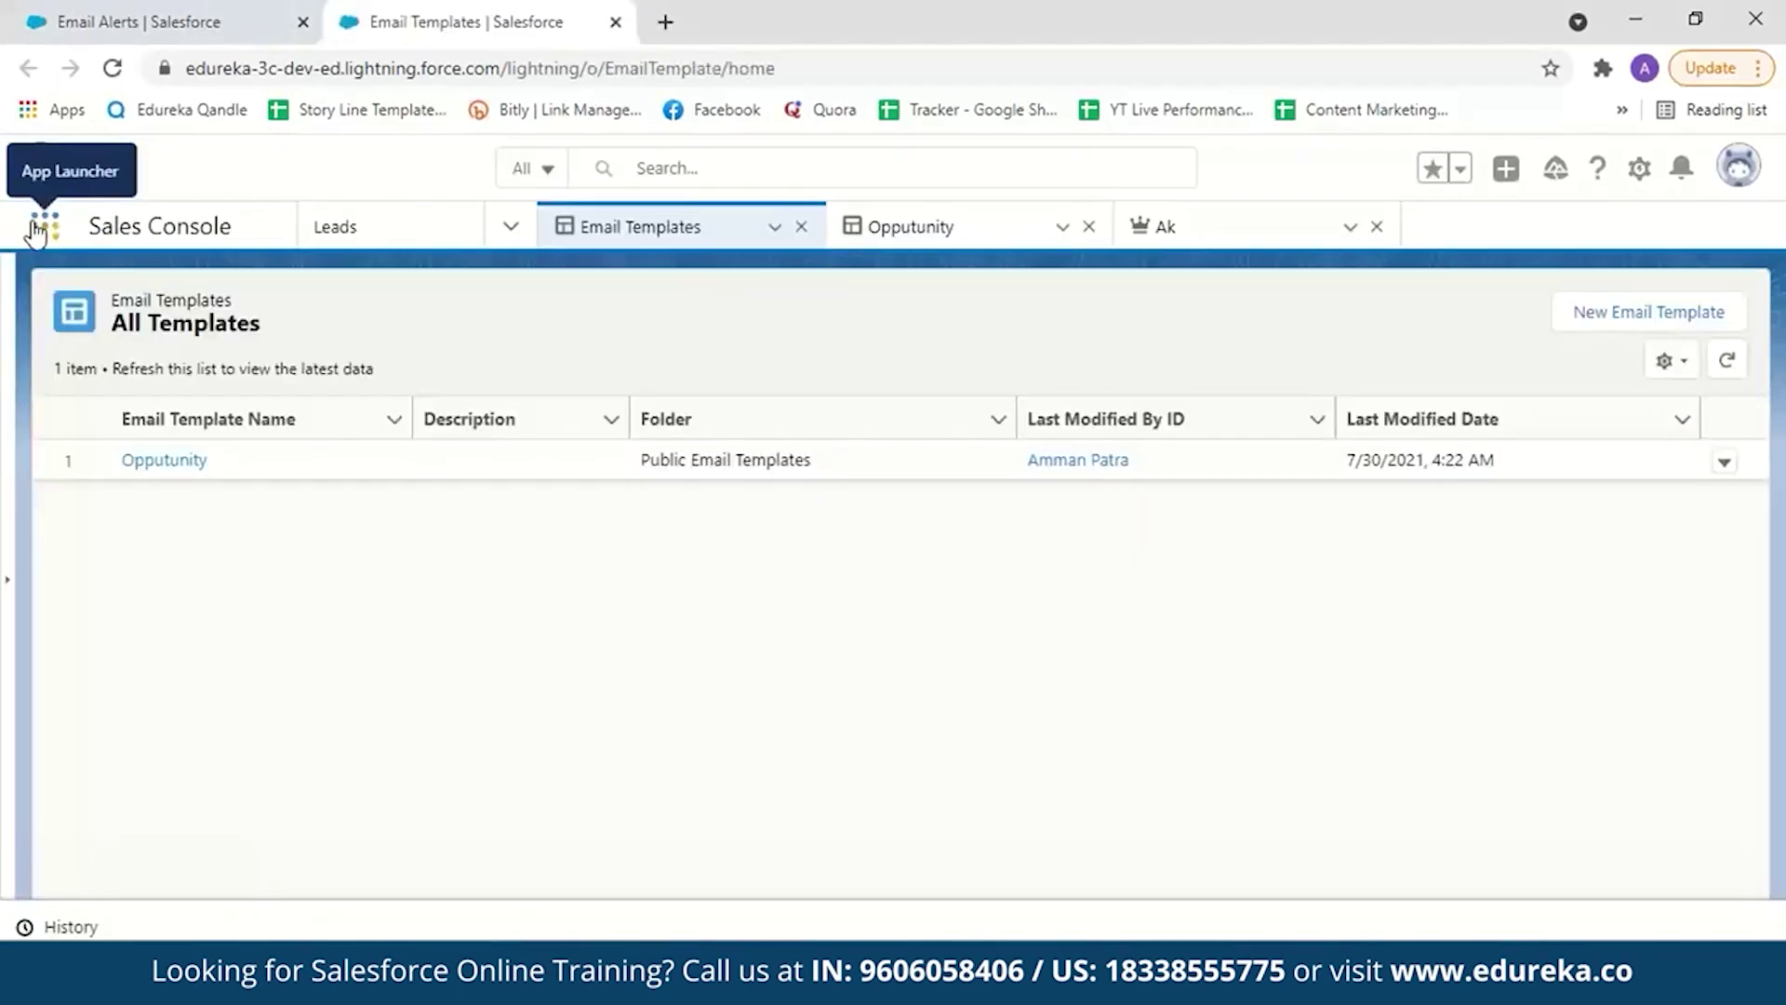
click(41, 227)
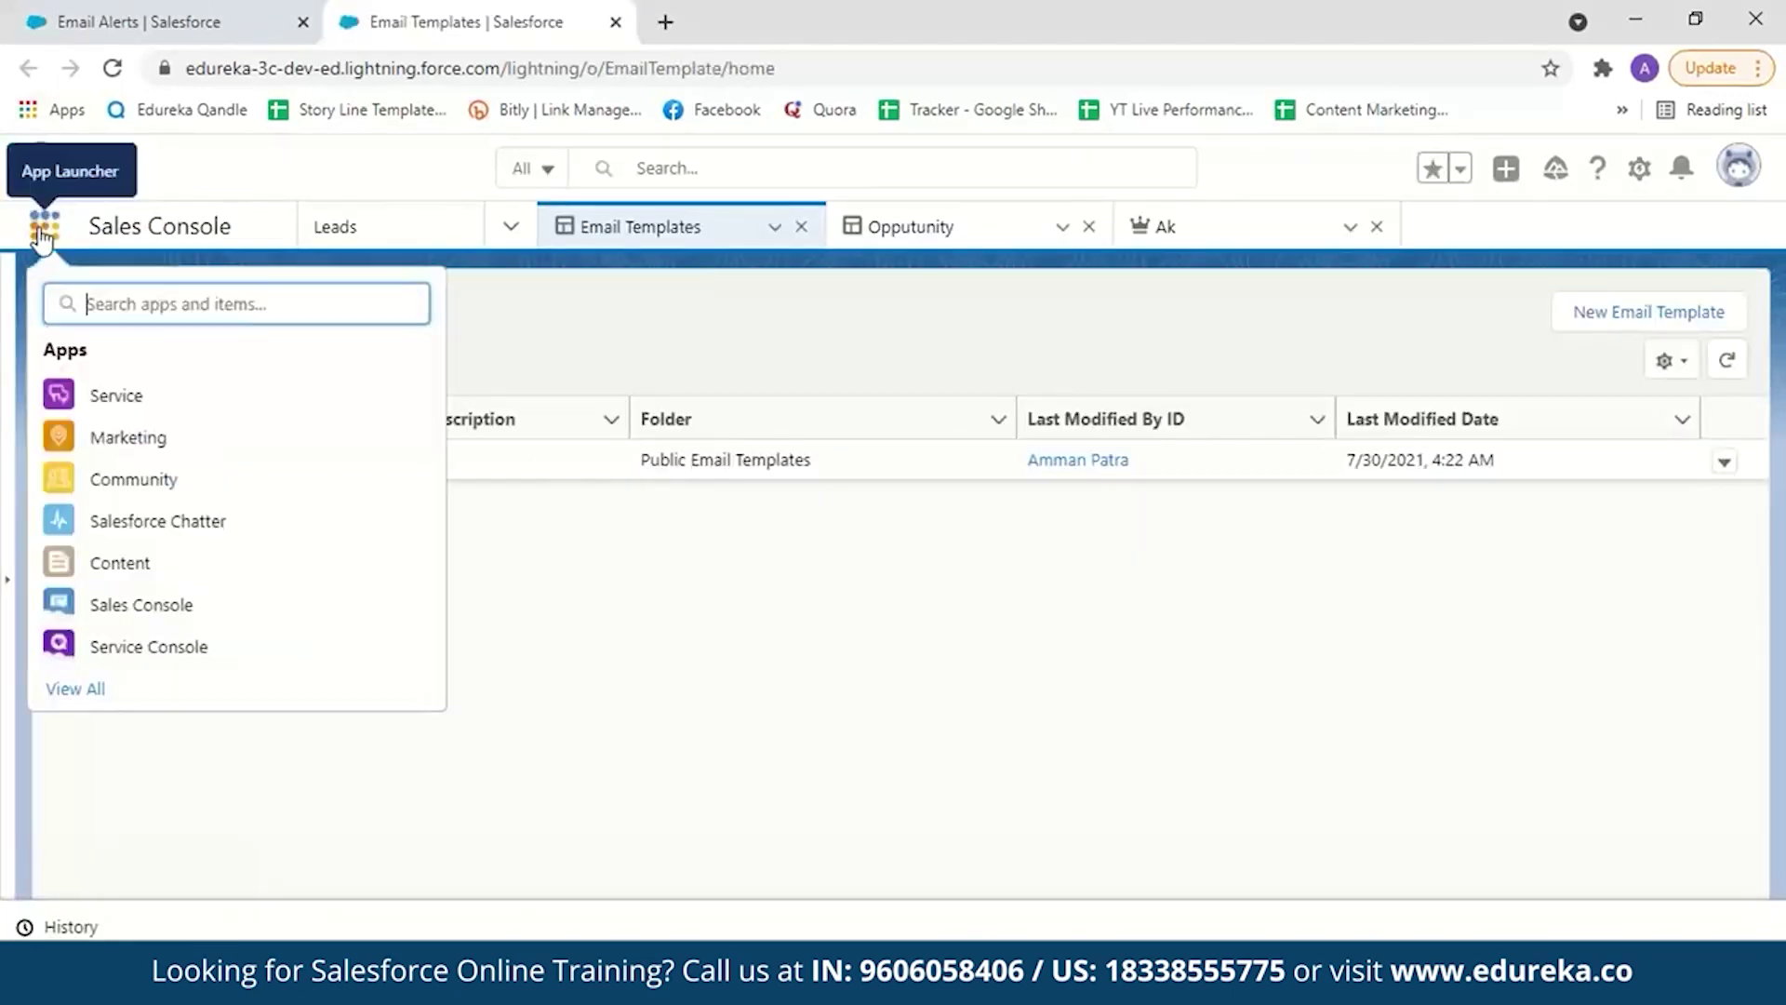
click(101, 694)
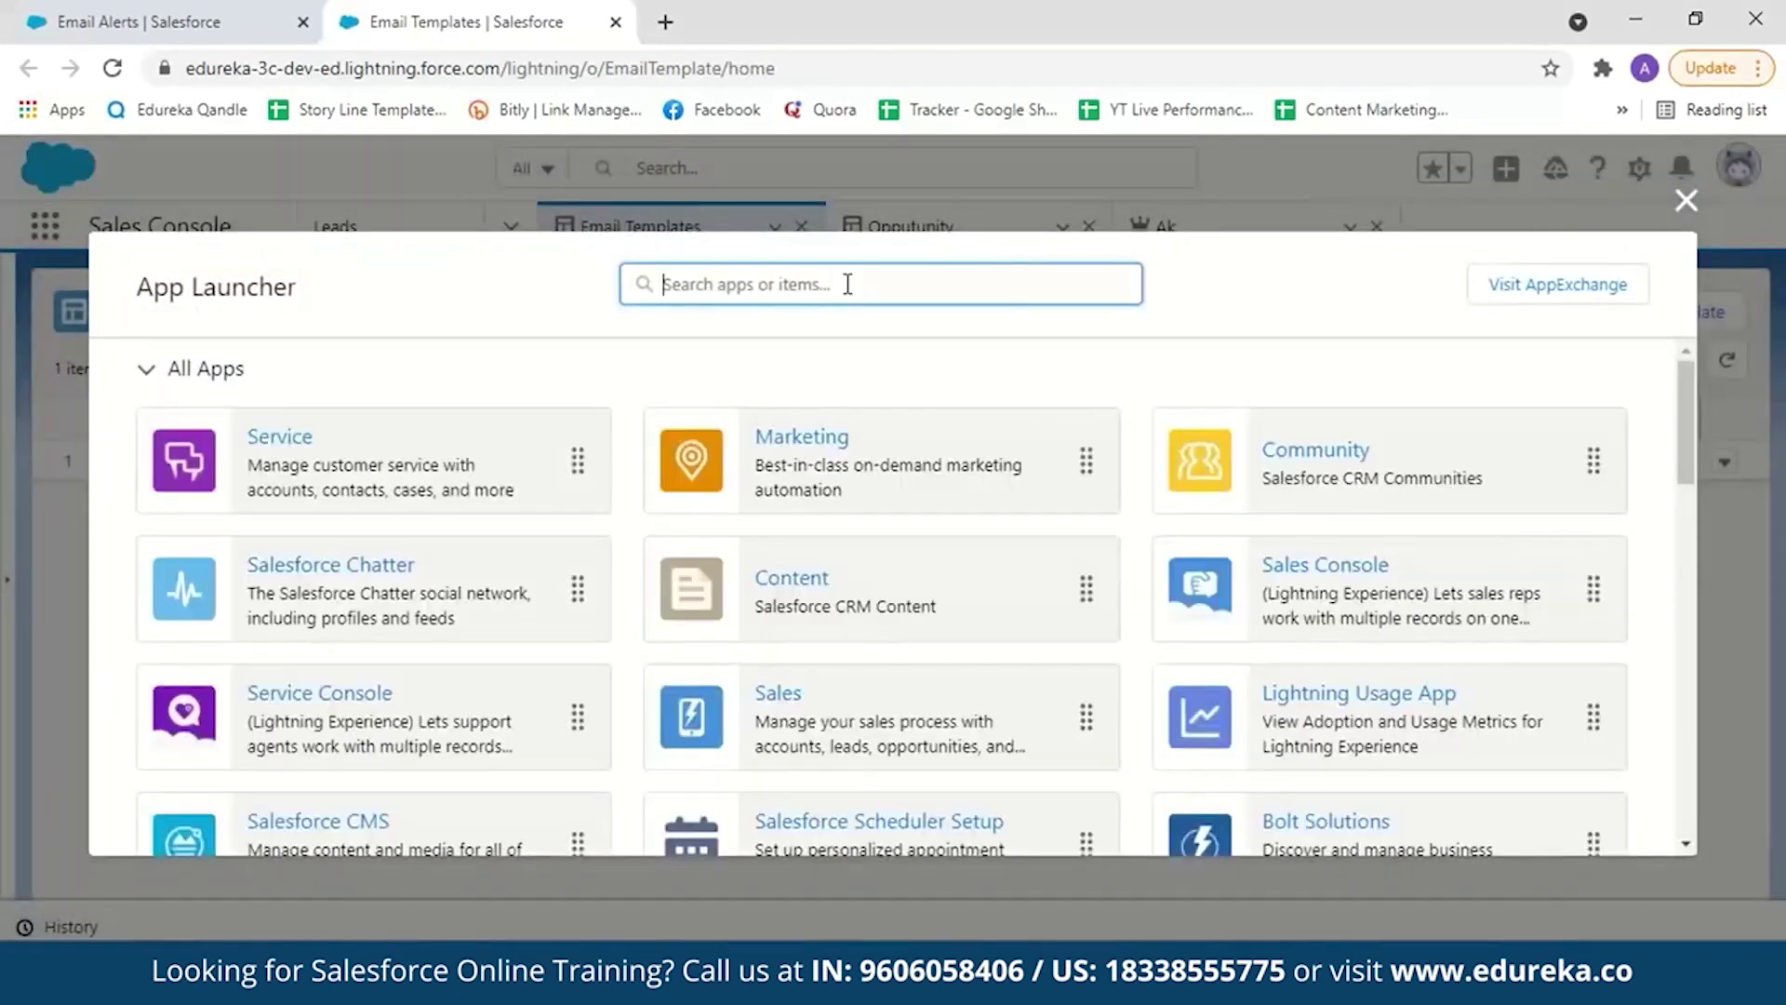
text(email)
click(179, 507)
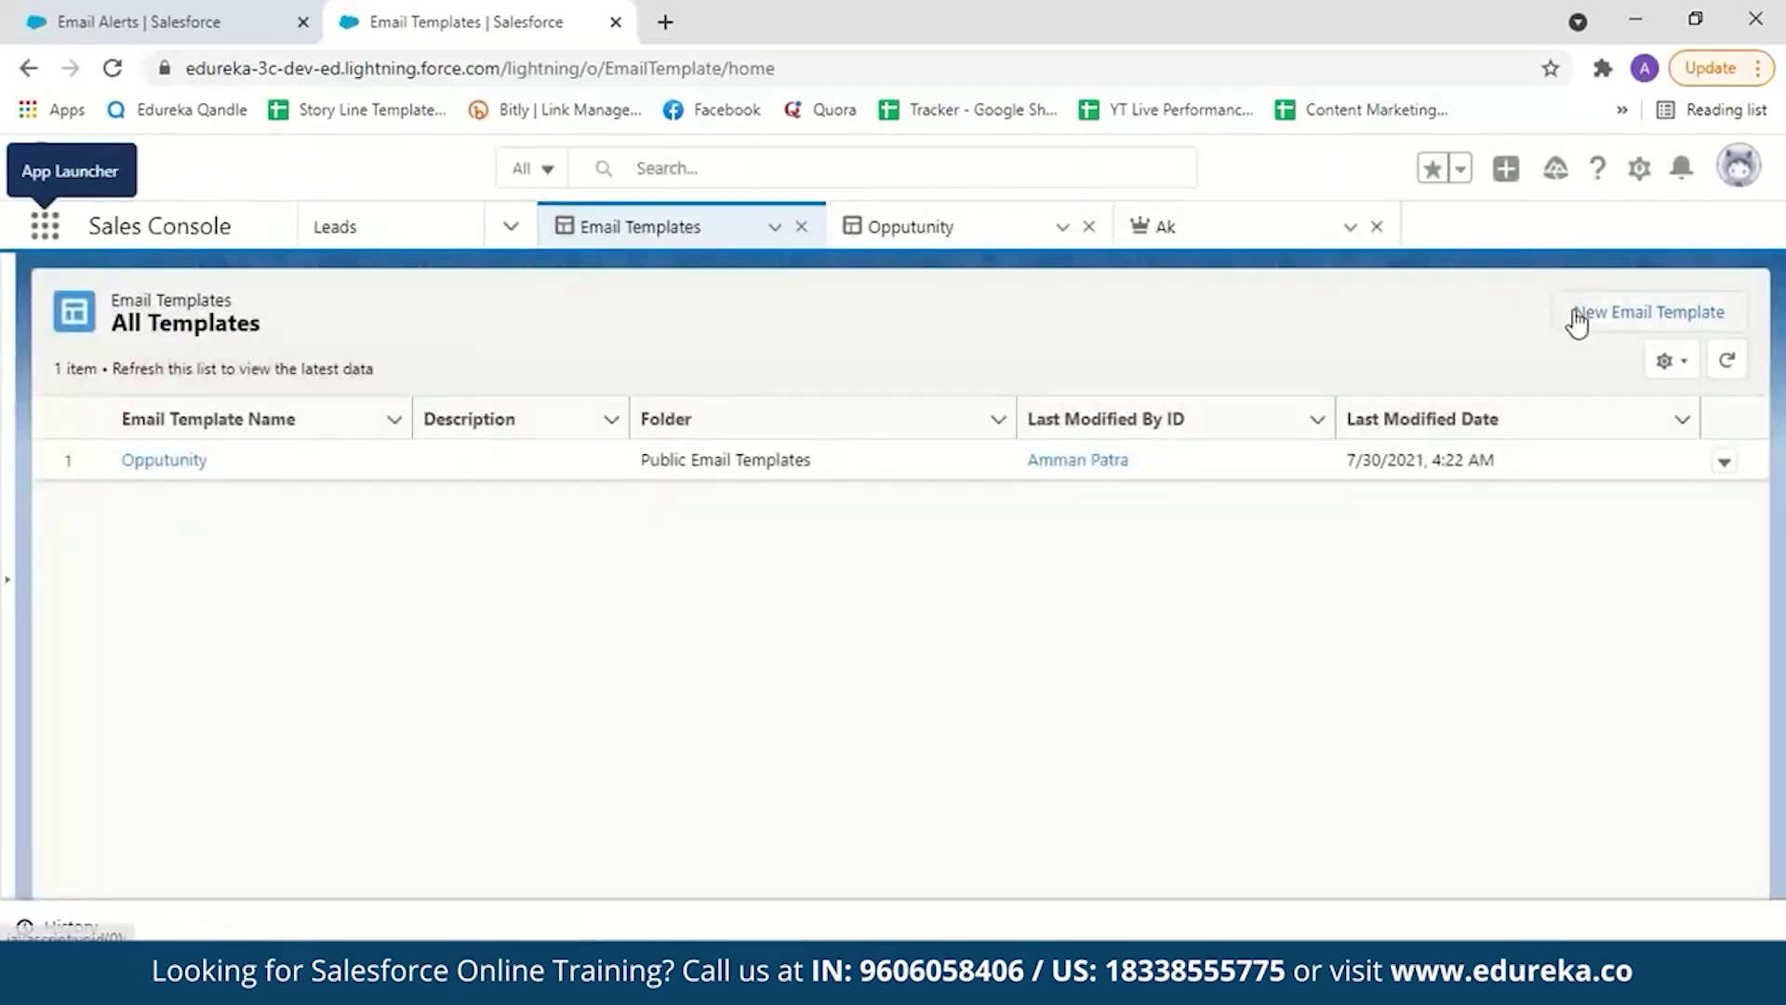
Step: Start a new email template named "opportunity", leave its related entity type unset and store it in the Public Email Templates folder
click(1577, 318)
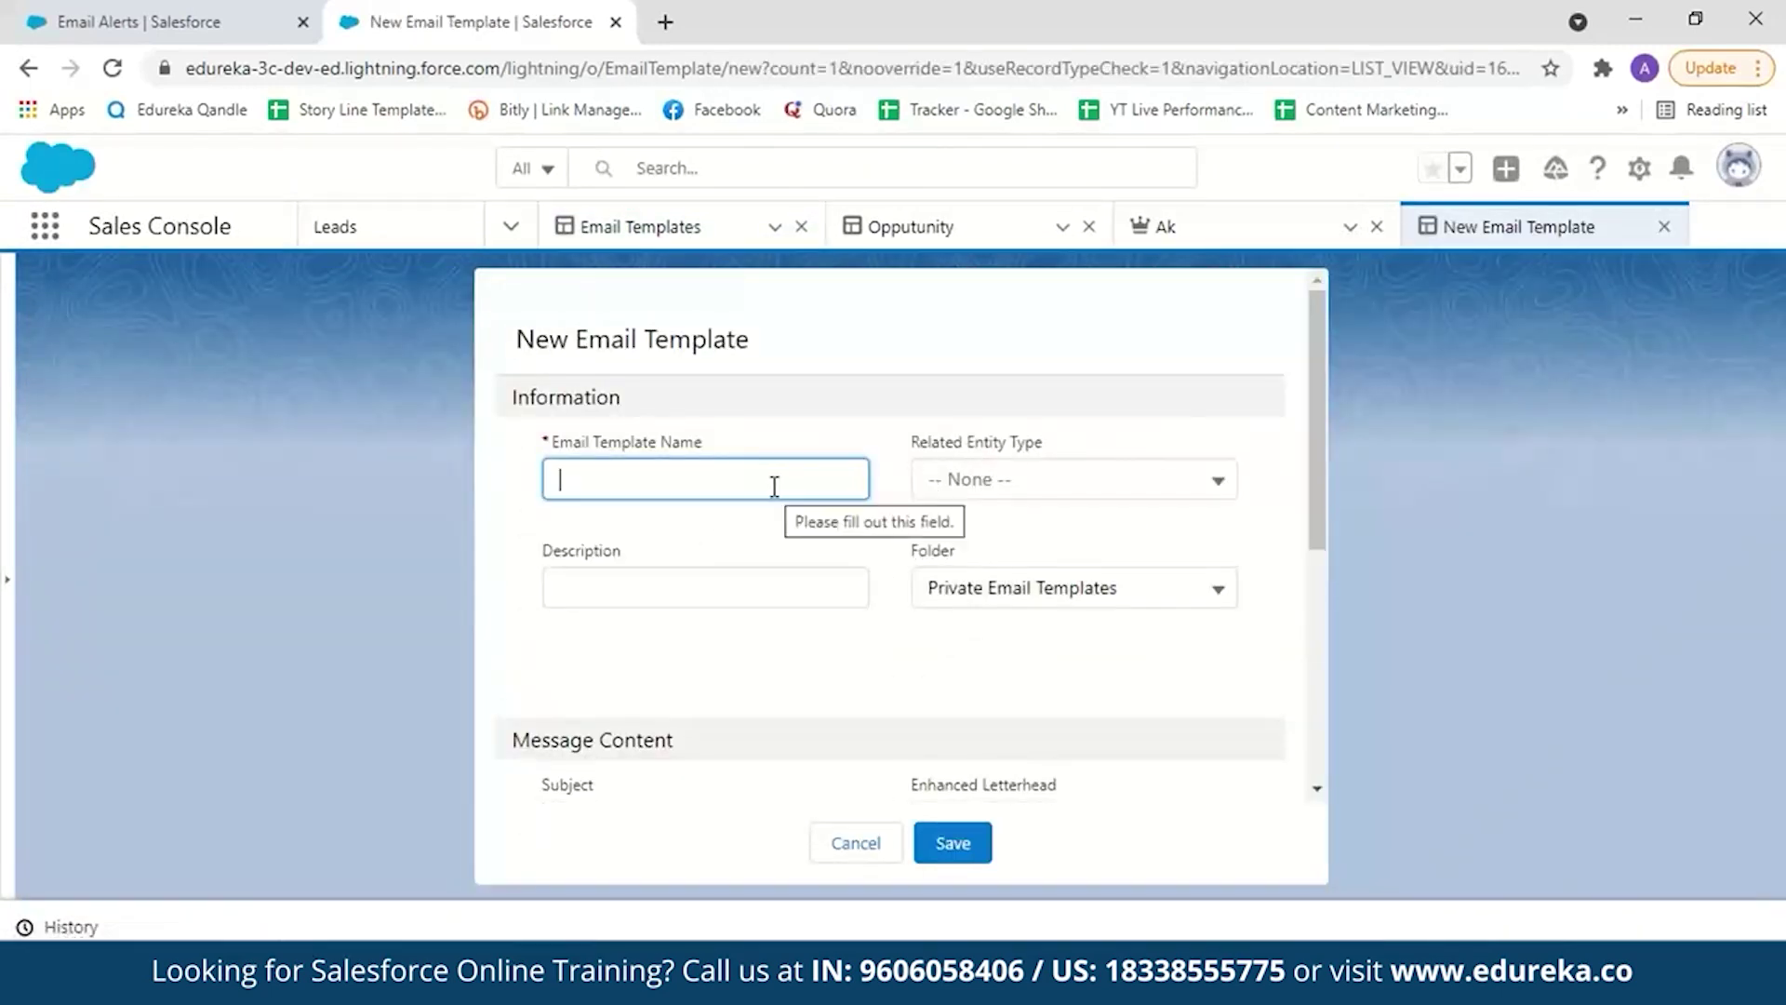
text(opportunity)
click(1217, 480)
drag(1224, 563, 1240, 686)
click(1265, 600)
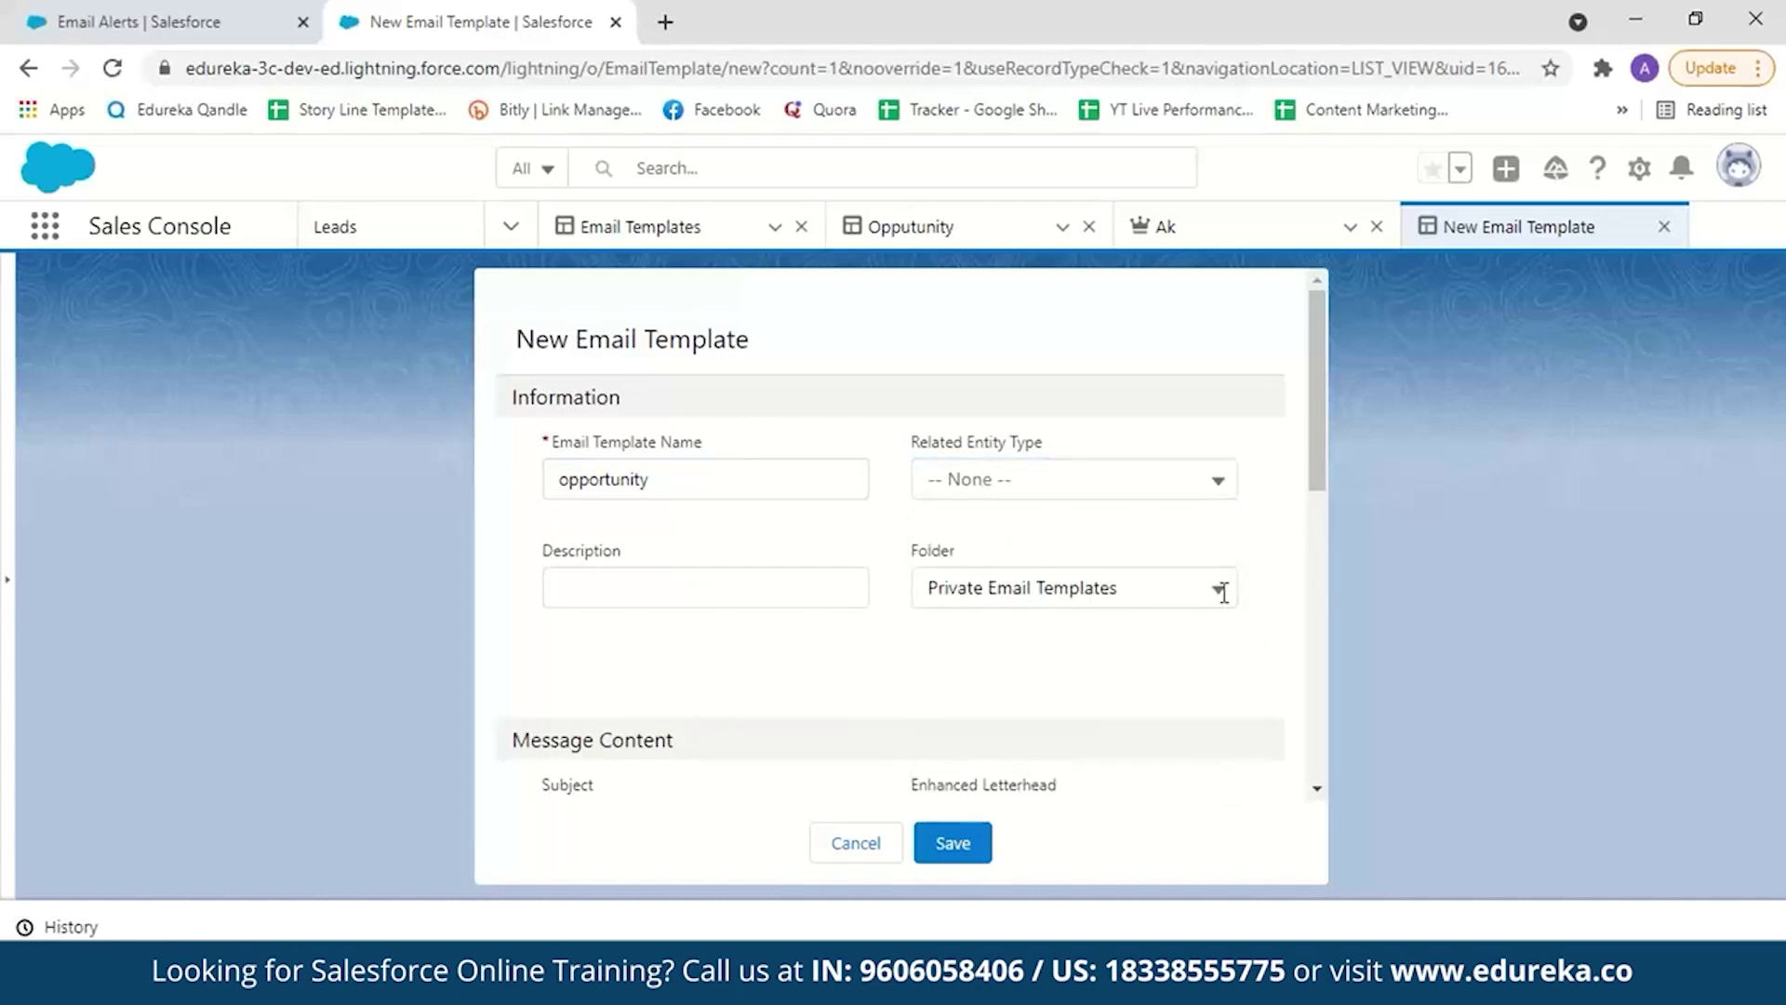
click(1220, 590)
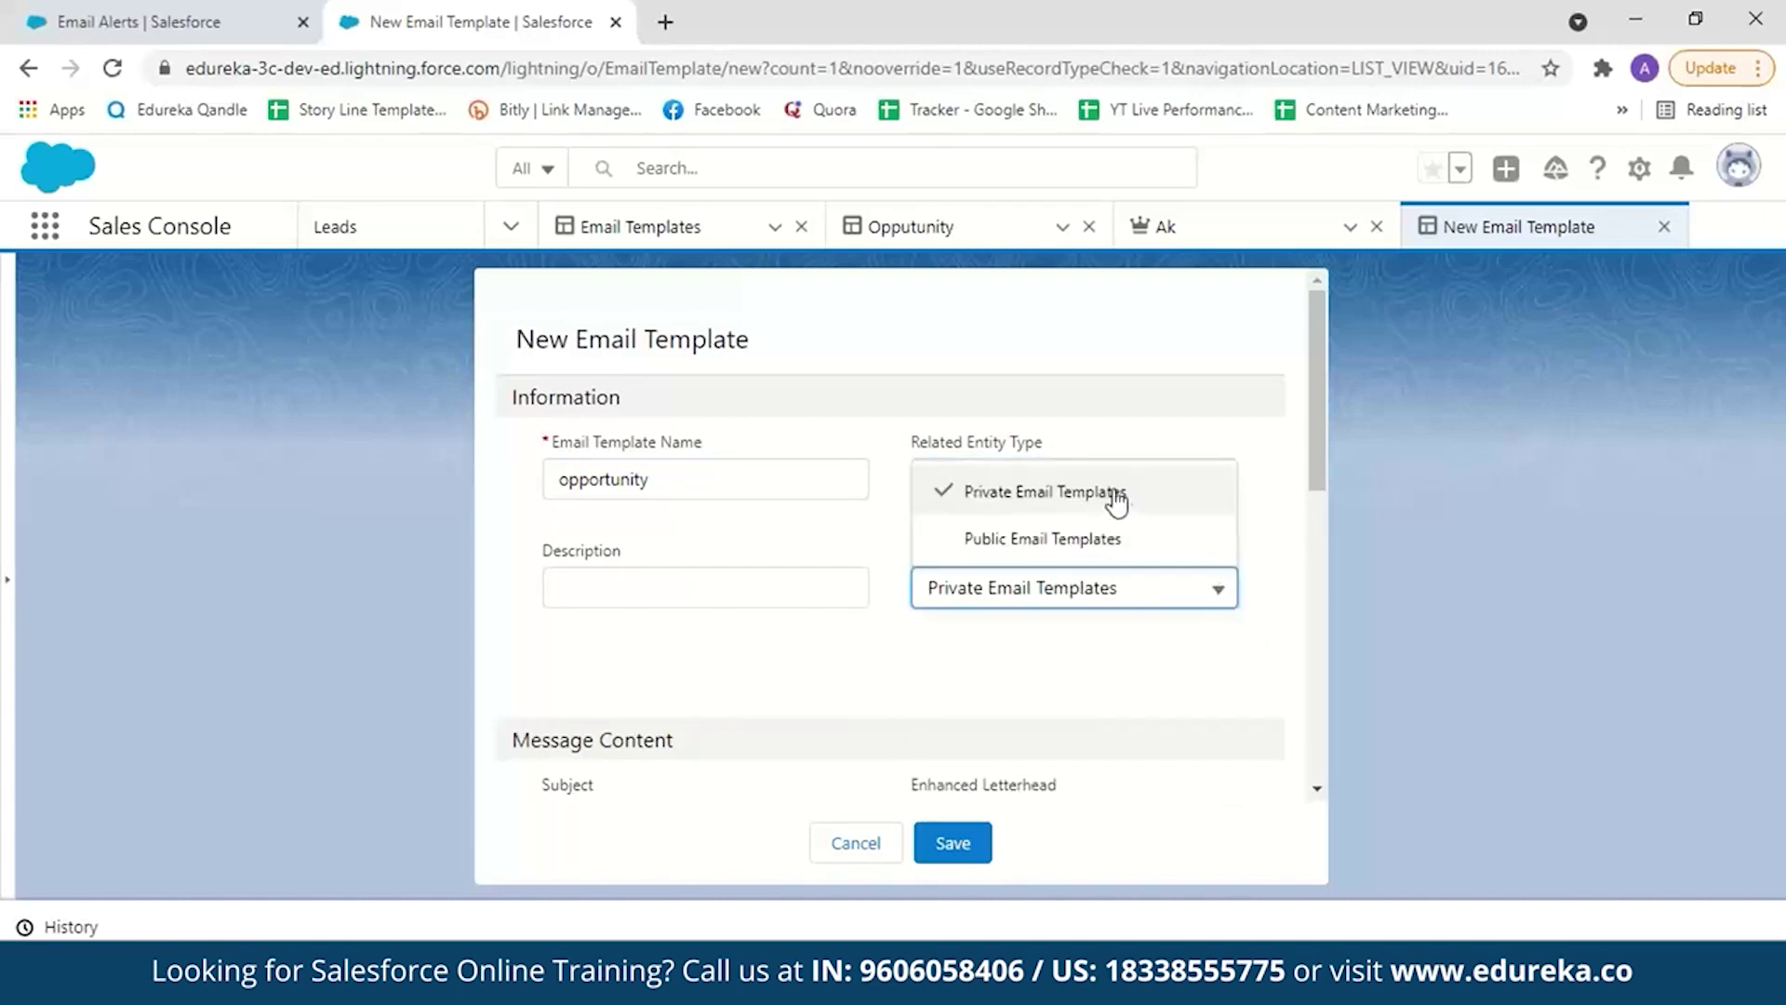
click(1131, 537)
Step: Set the template's subject to "Opportunity amount greater than 100,000.00"
drag(1325, 458, 1328, 617)
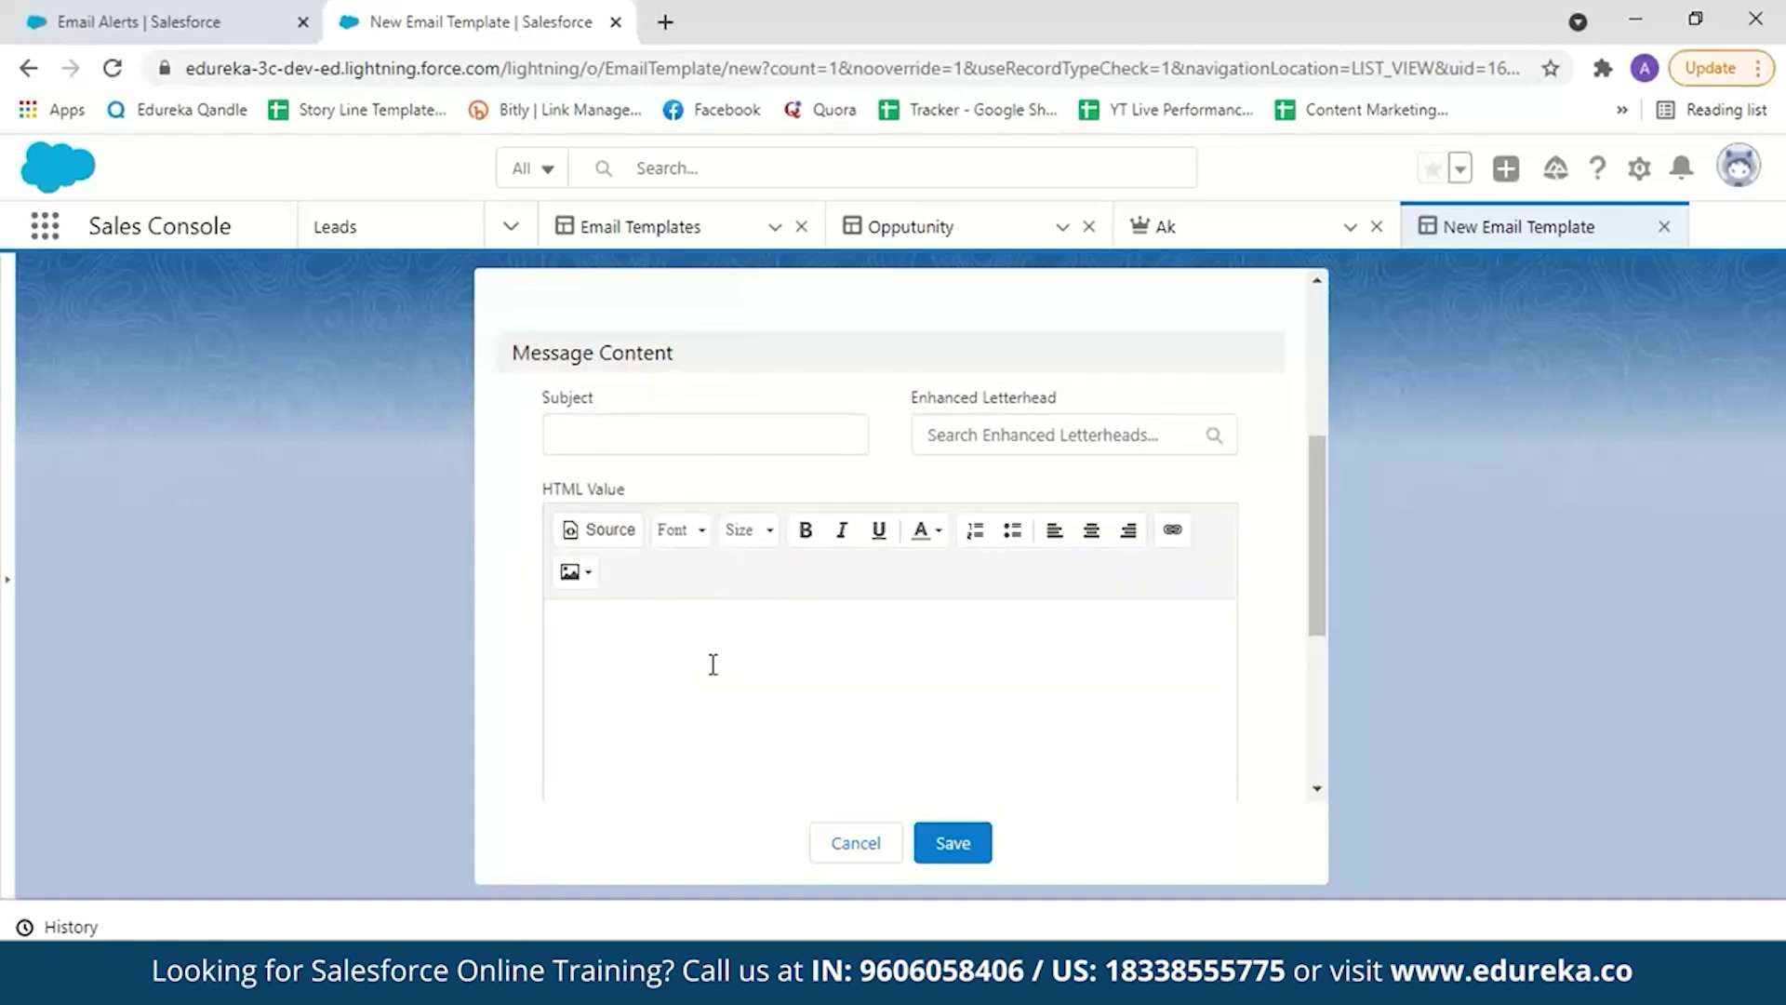
click(666, 434)
text(Oppor)
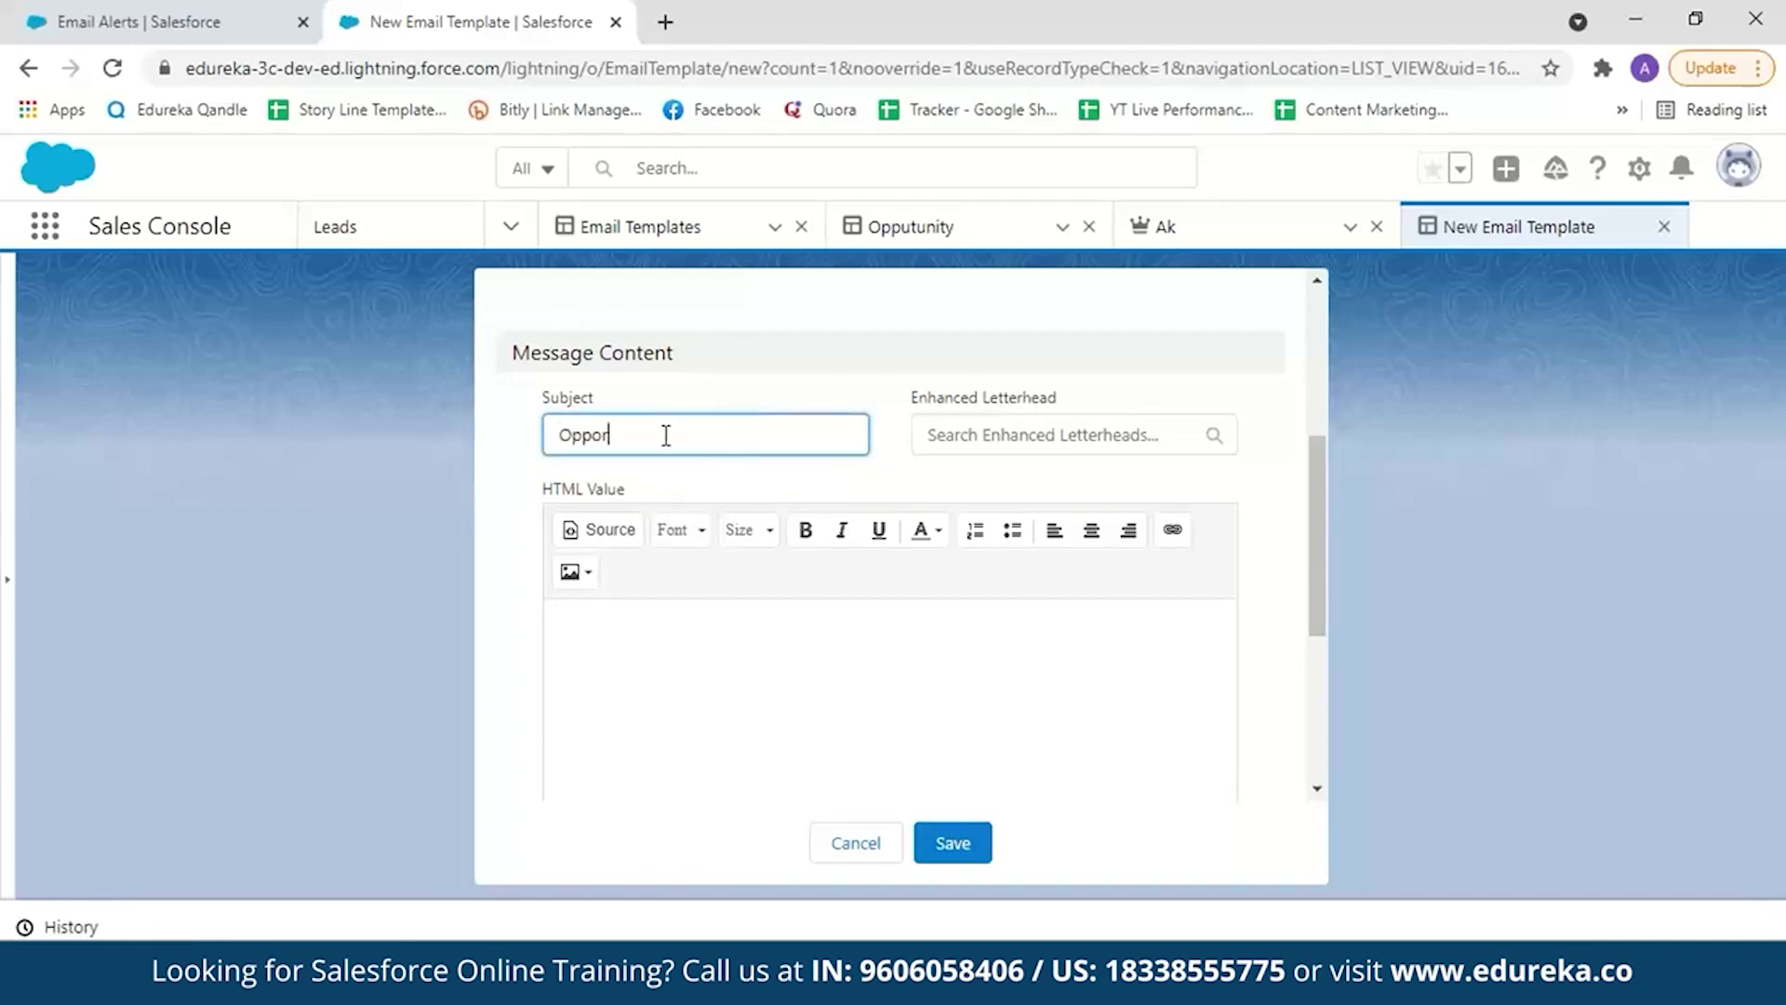
text(tunity amount greater tha)
text(n 100,000.00)
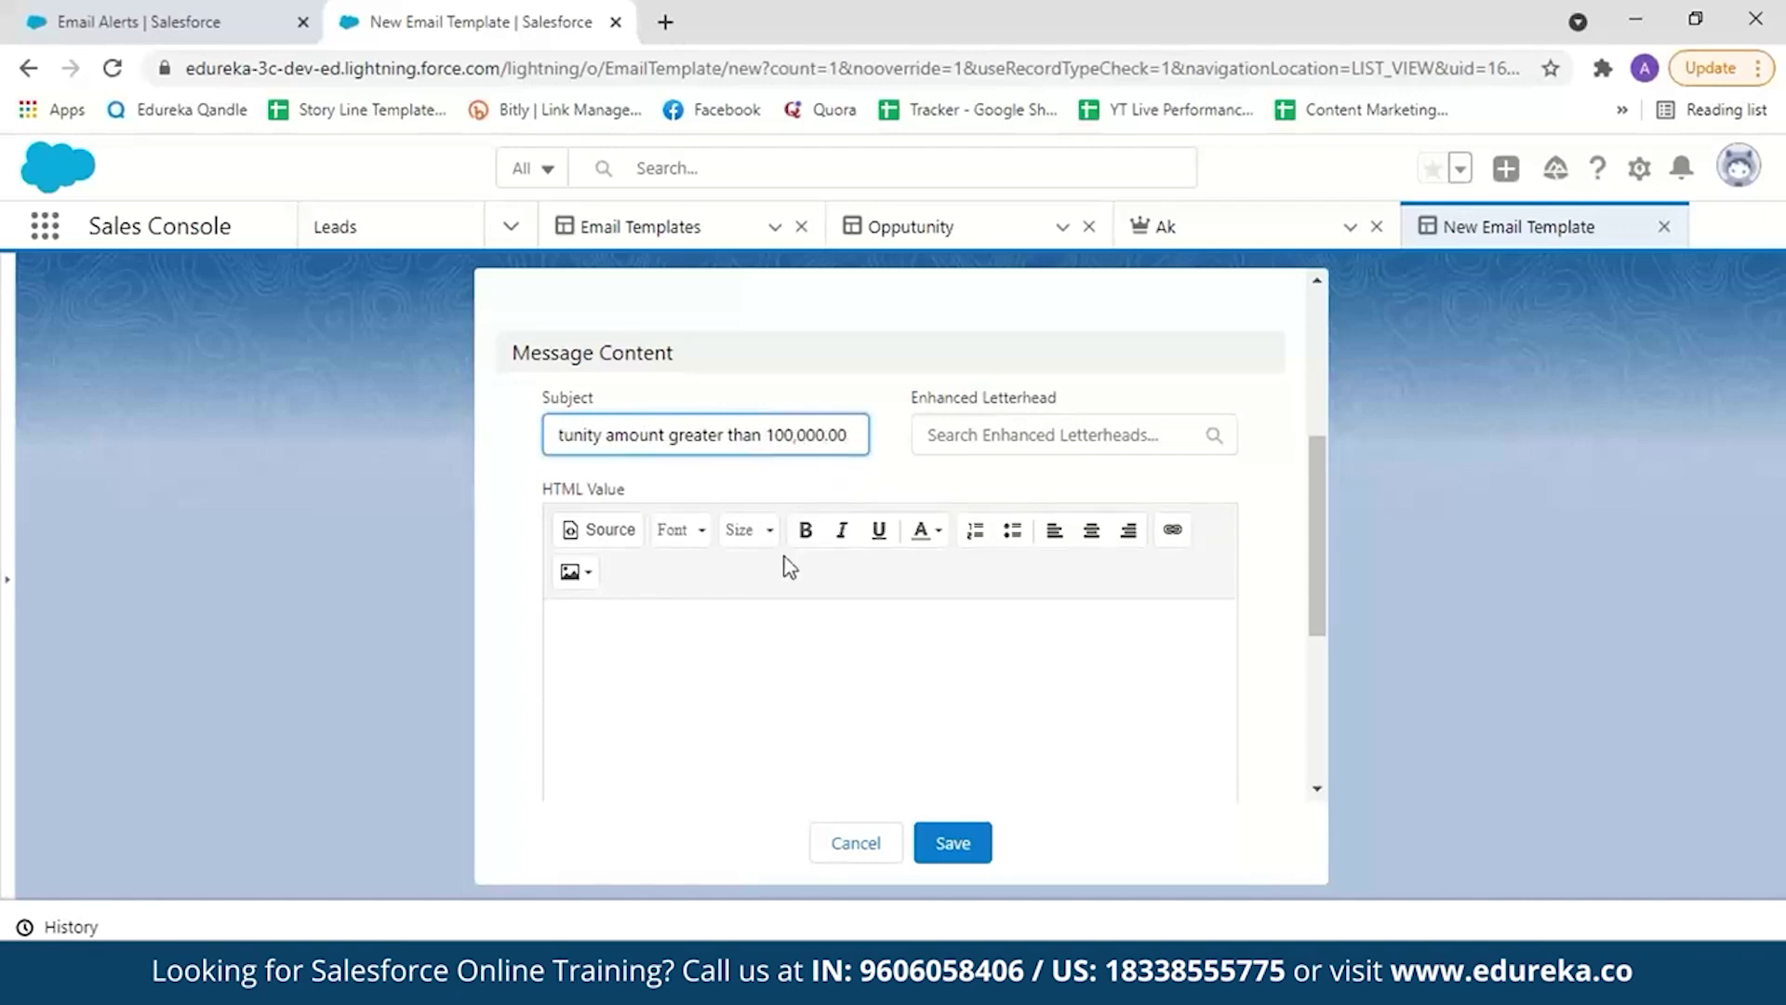
Step: Write the template body: "Hello, An opportunity is created whose amount exceeds 100,000.00. Kindly look into this. Thank you." with a blank line before the closing
click(760, 620)
text(H)
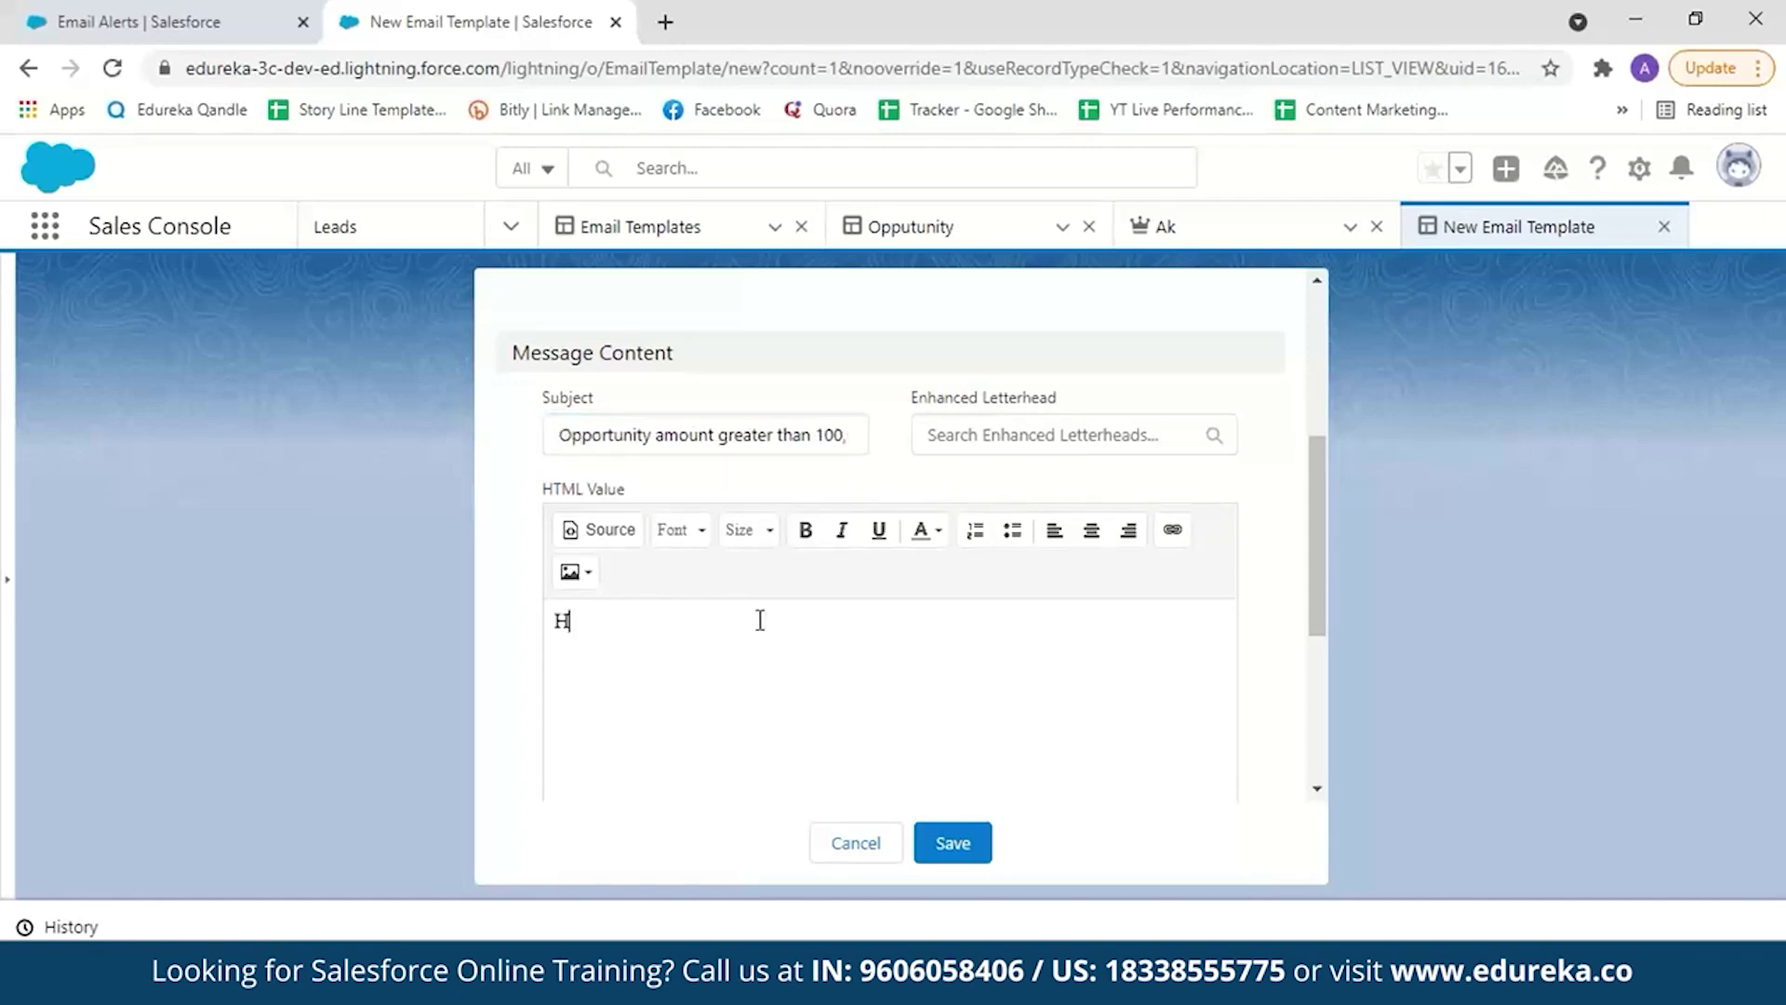
text(ello,)
key(Return)
text(An opportunity is created whose amount exceeds 10)
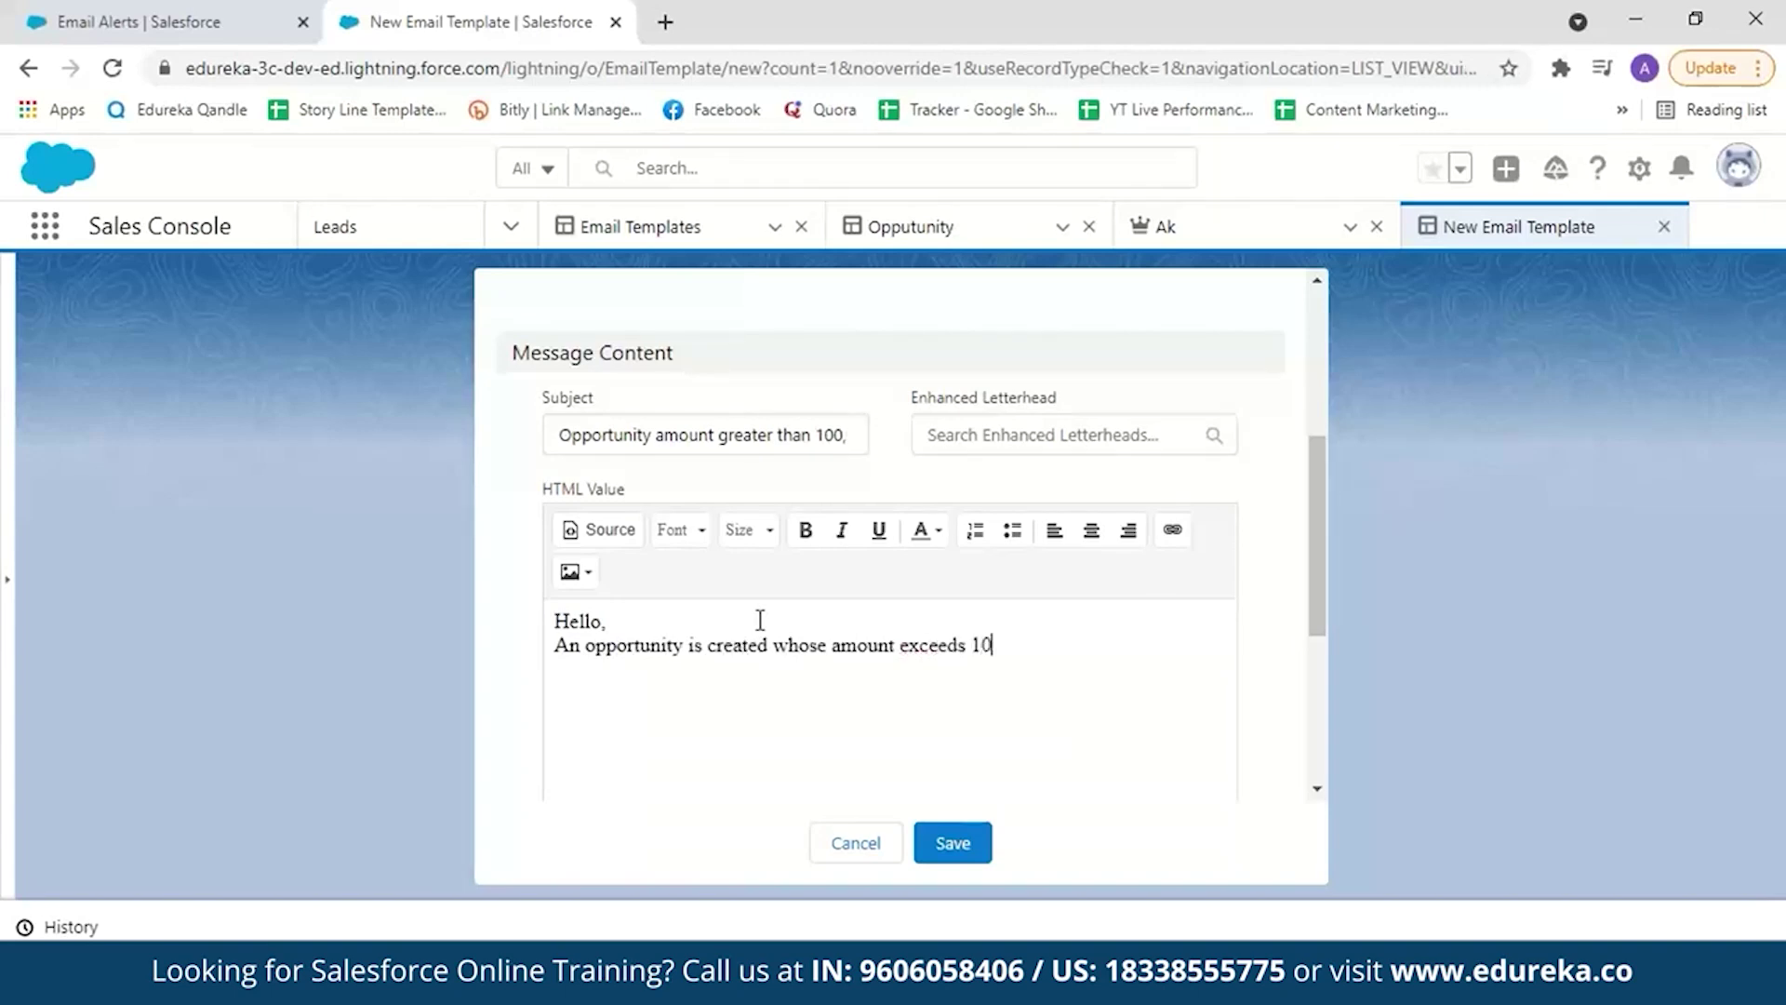
text(0,000.00. Kindly look into this.)
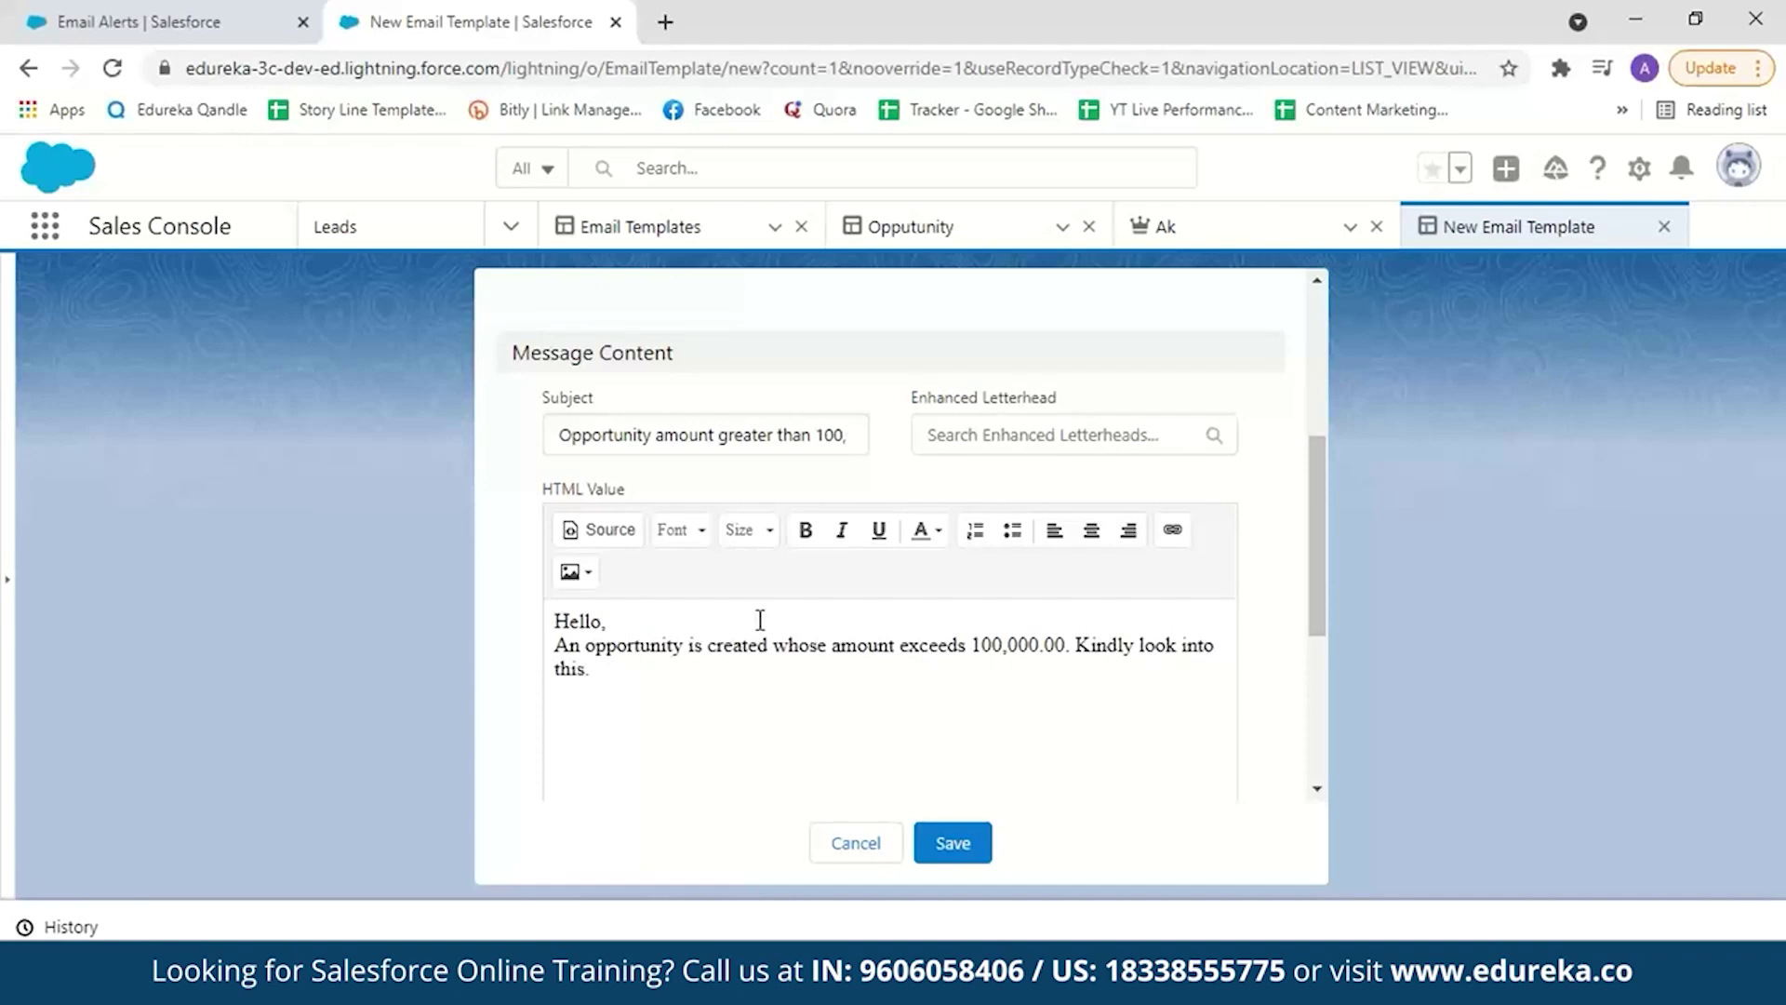
key(Return)
key(Return)
text(Thank you.)
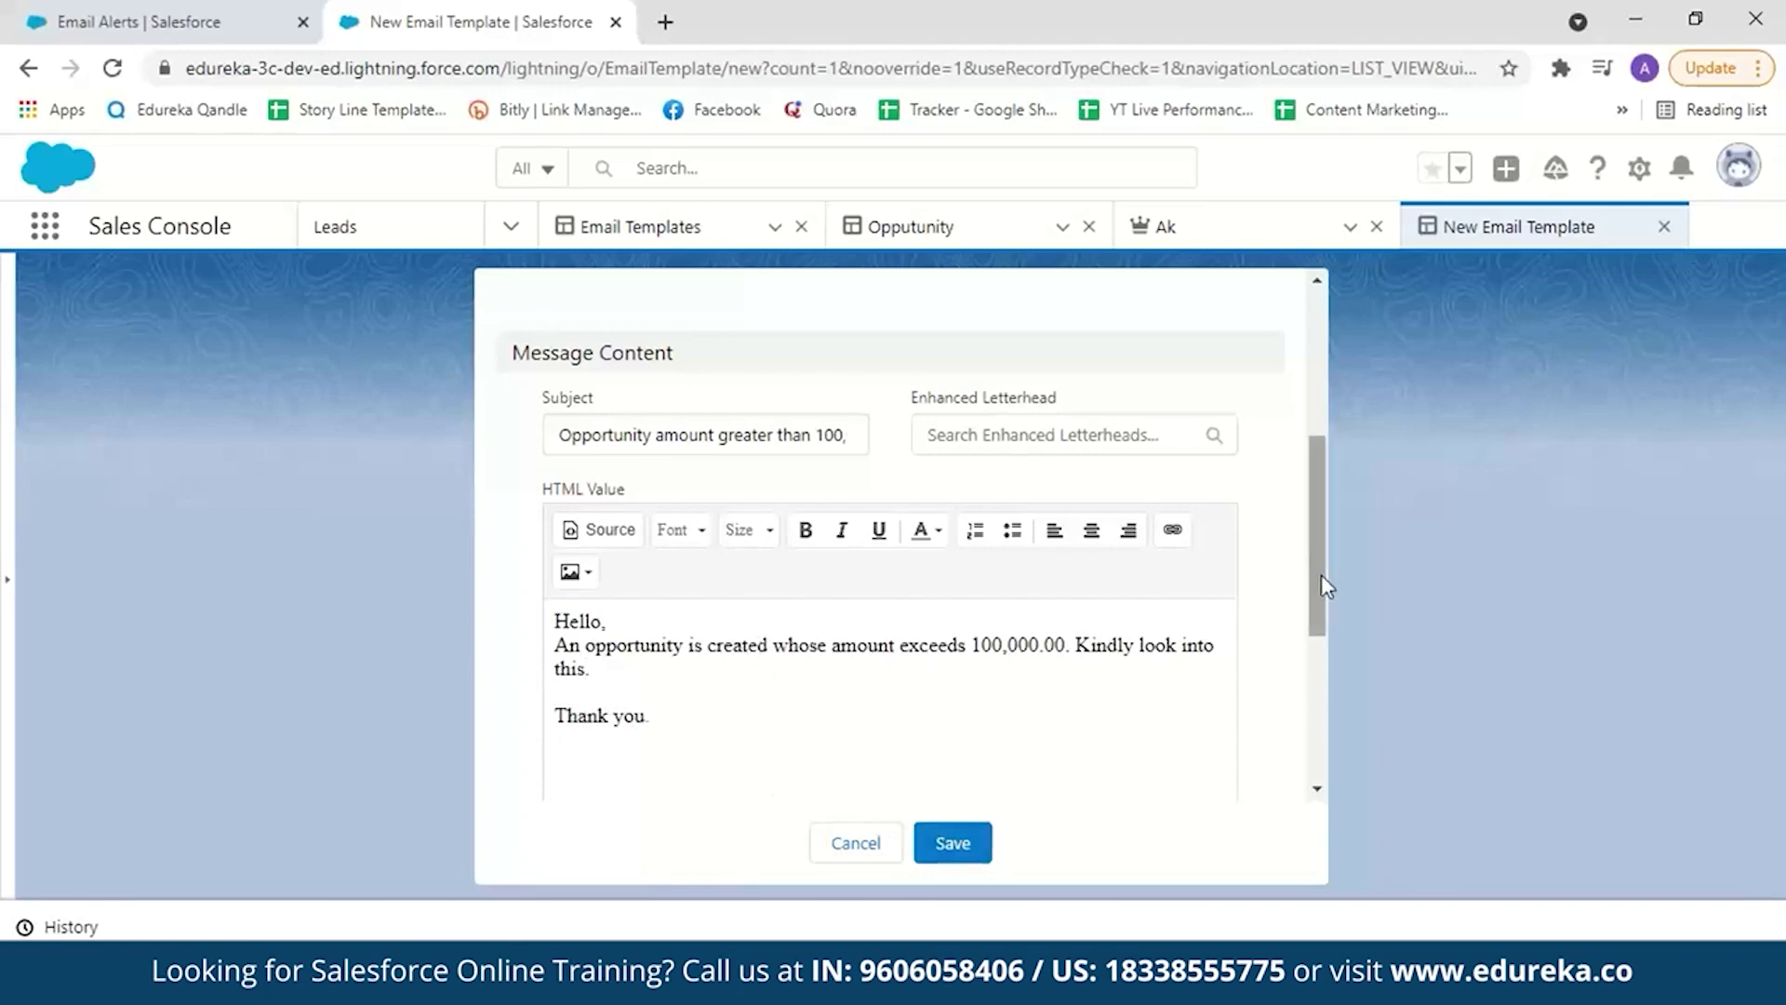
Step: Review the template's information and message content, and save the email template
scroll(1314, 473, up, 1)
scroll(1313, 447, up, 4)
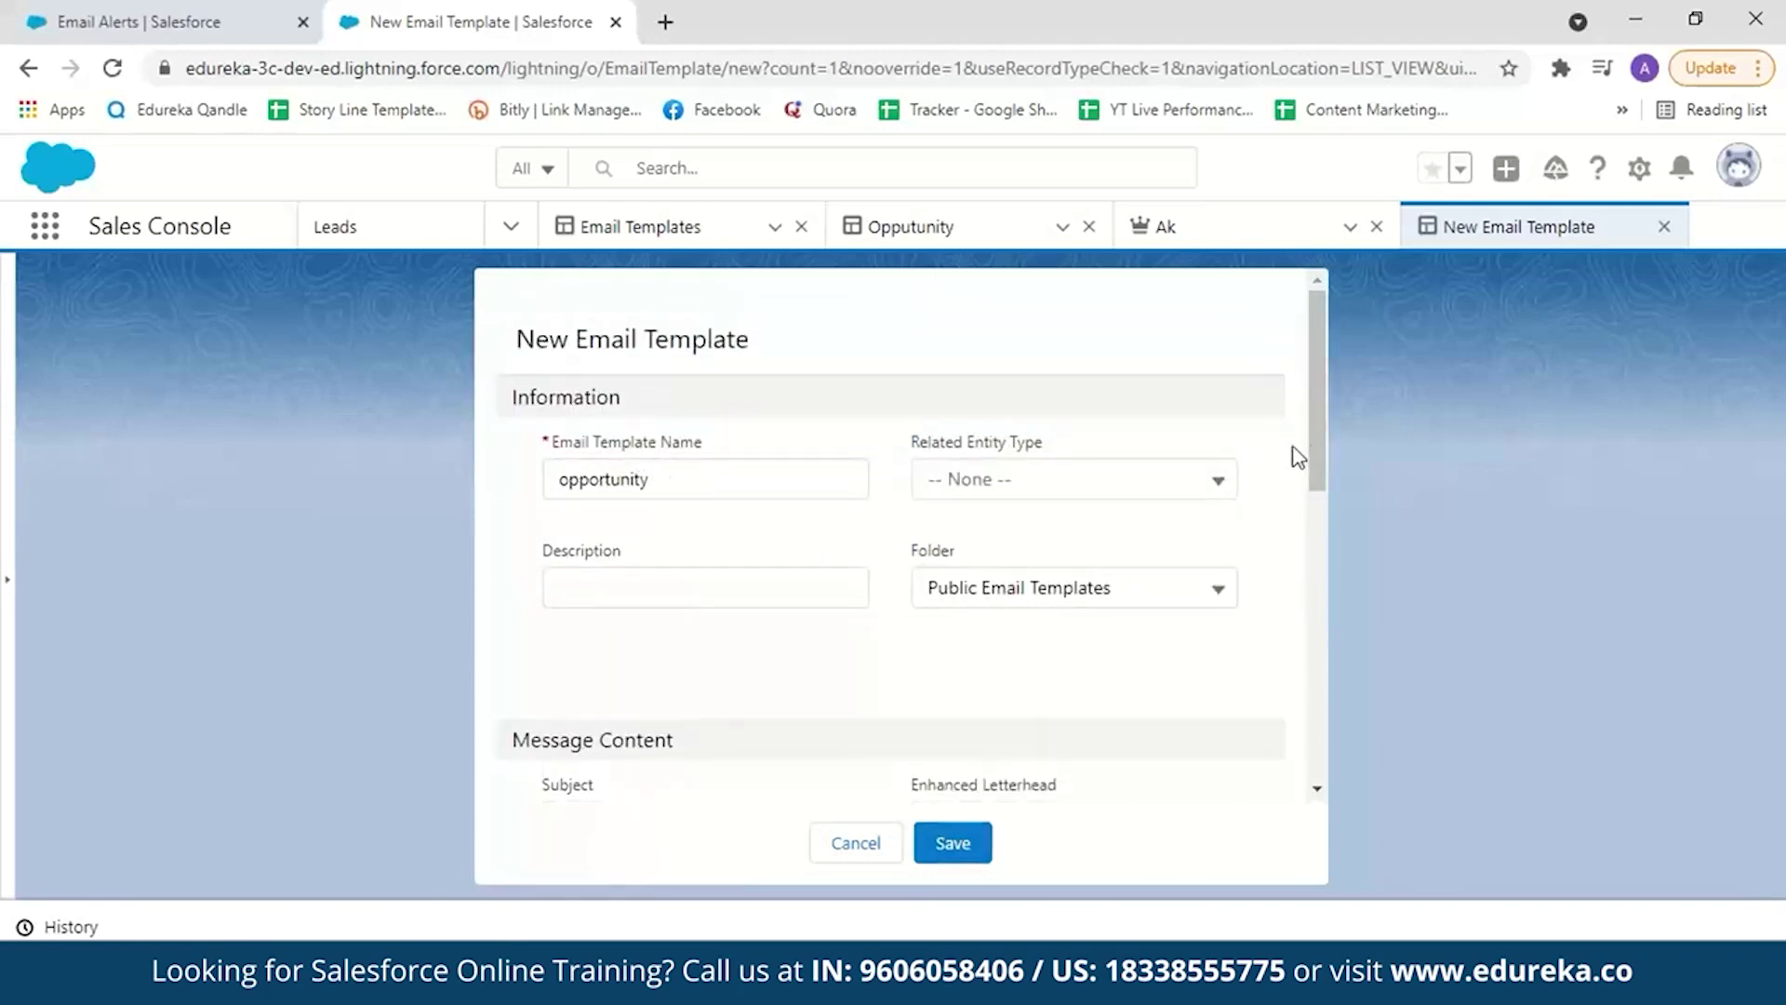
scroll(1319, 446, down, 5)
click(945, 845)
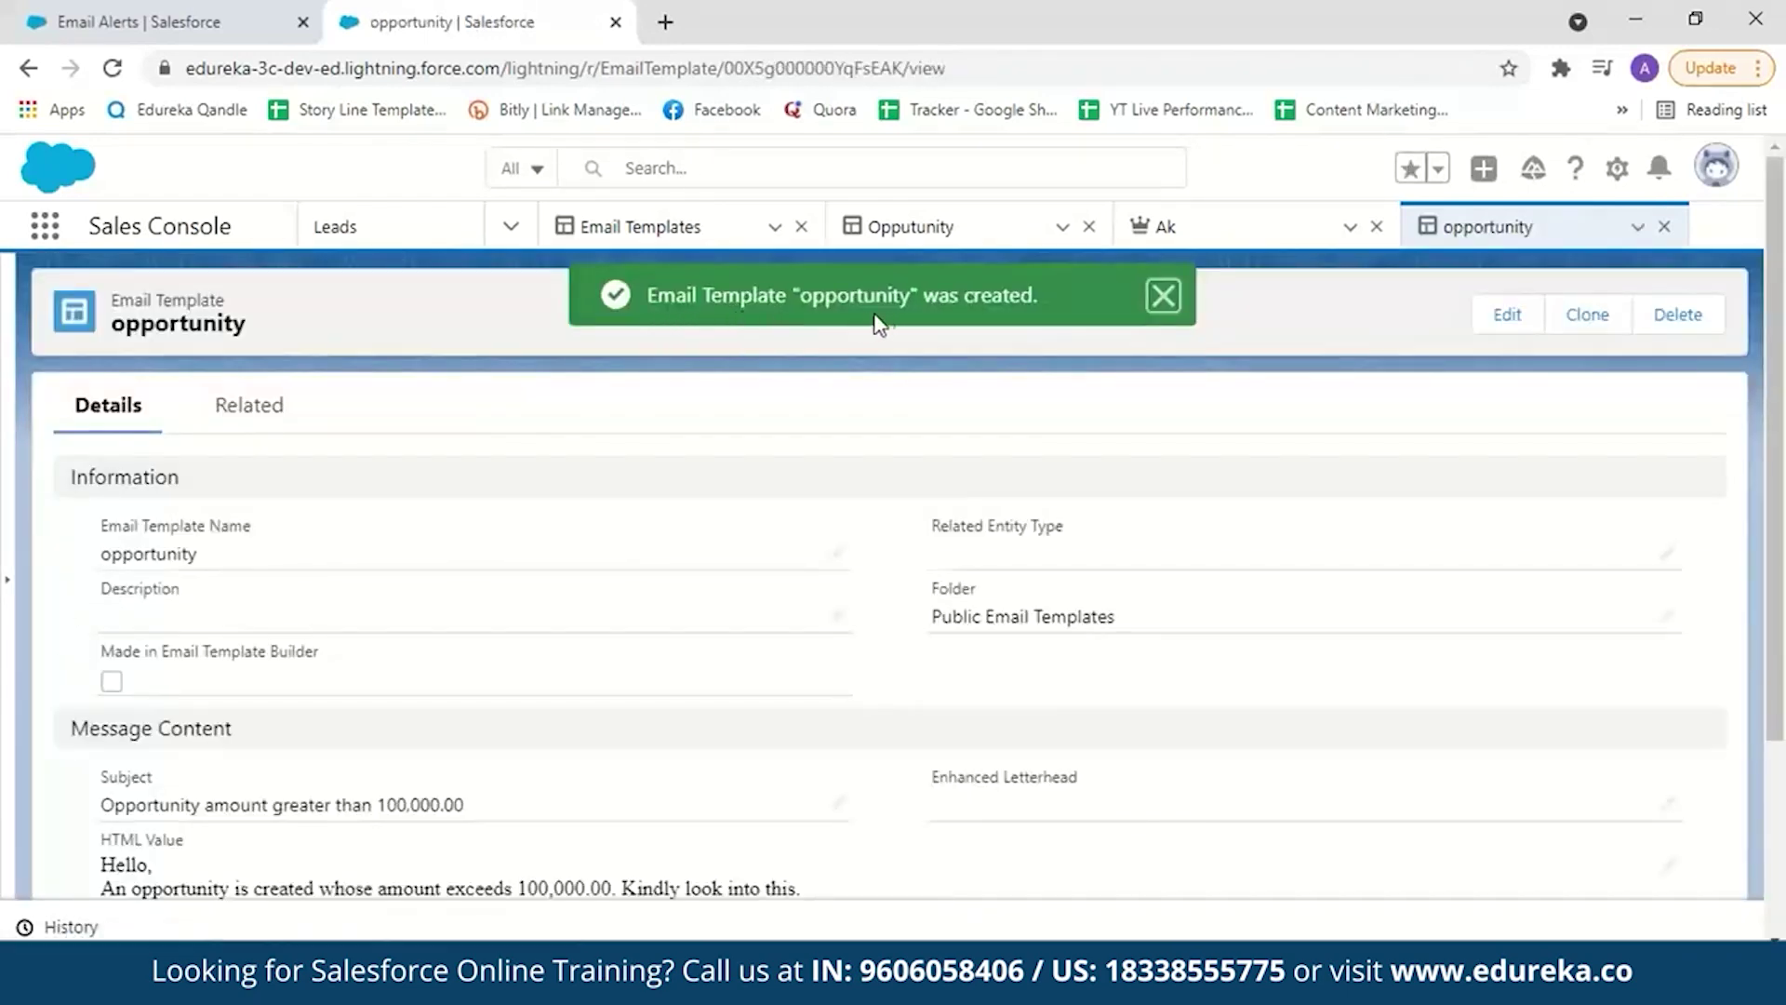
Step: Return to the new email alert and assign the Lightning template "opportunity" from the Public Email Templates folder
click(269, 13)
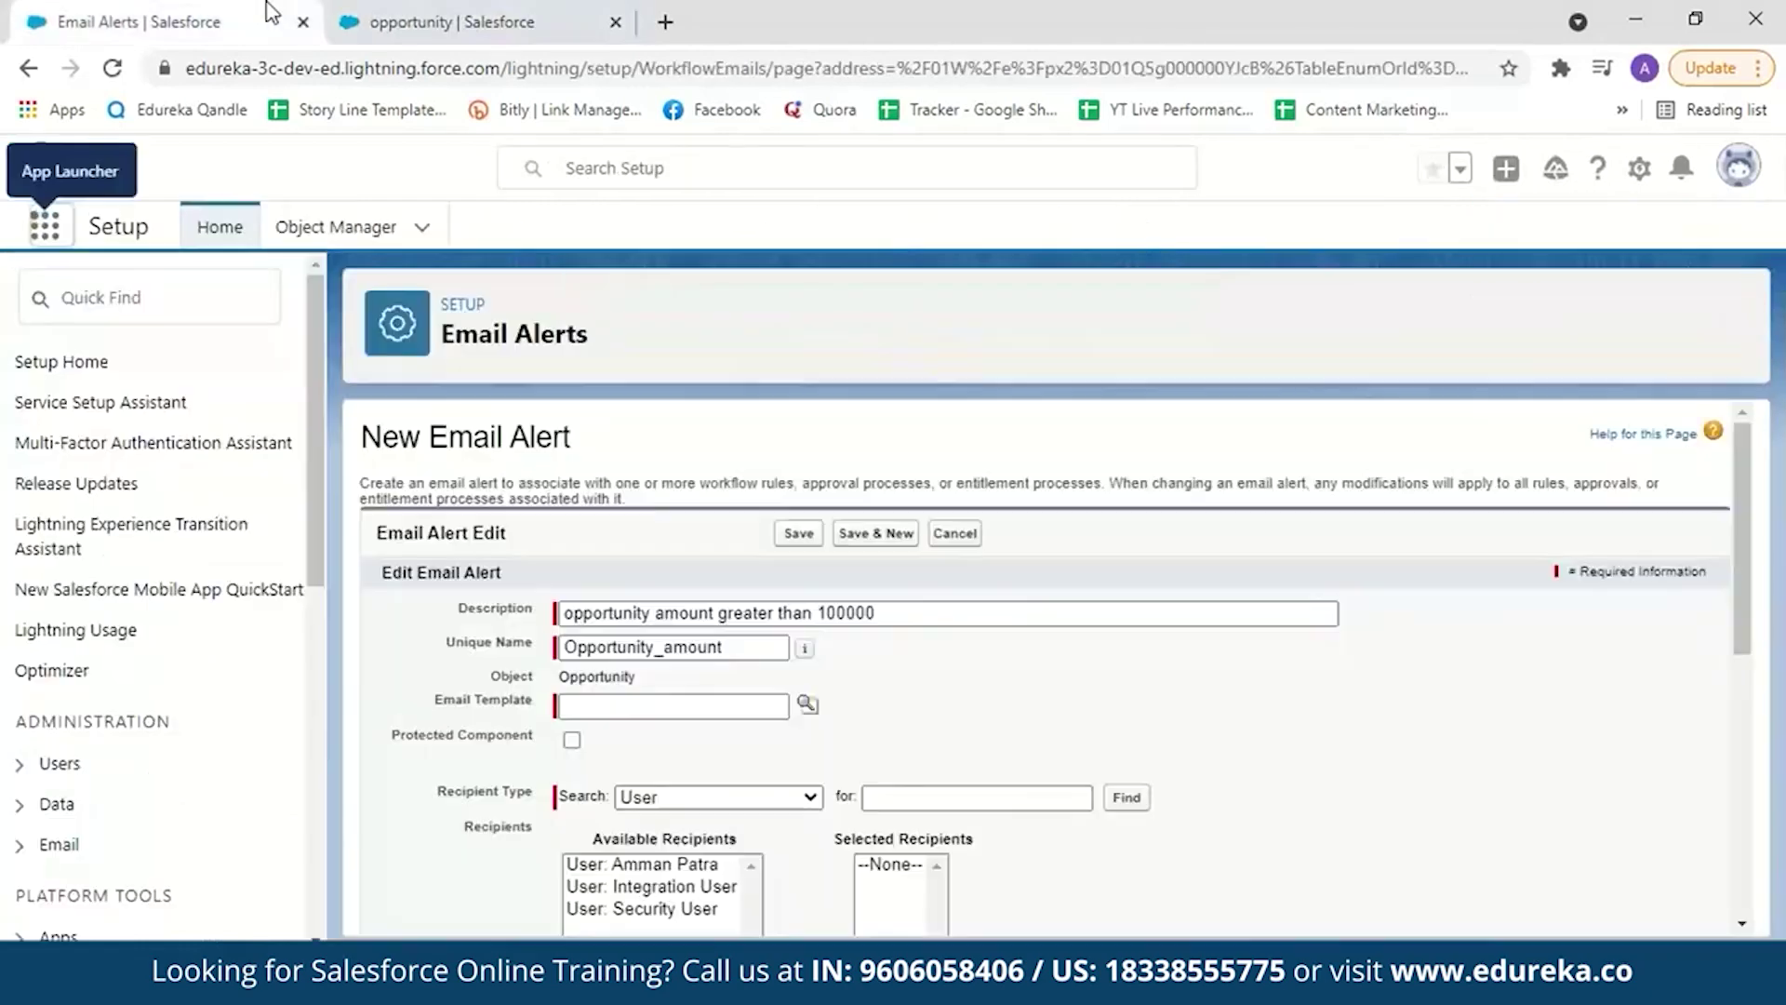
click(806, 703)
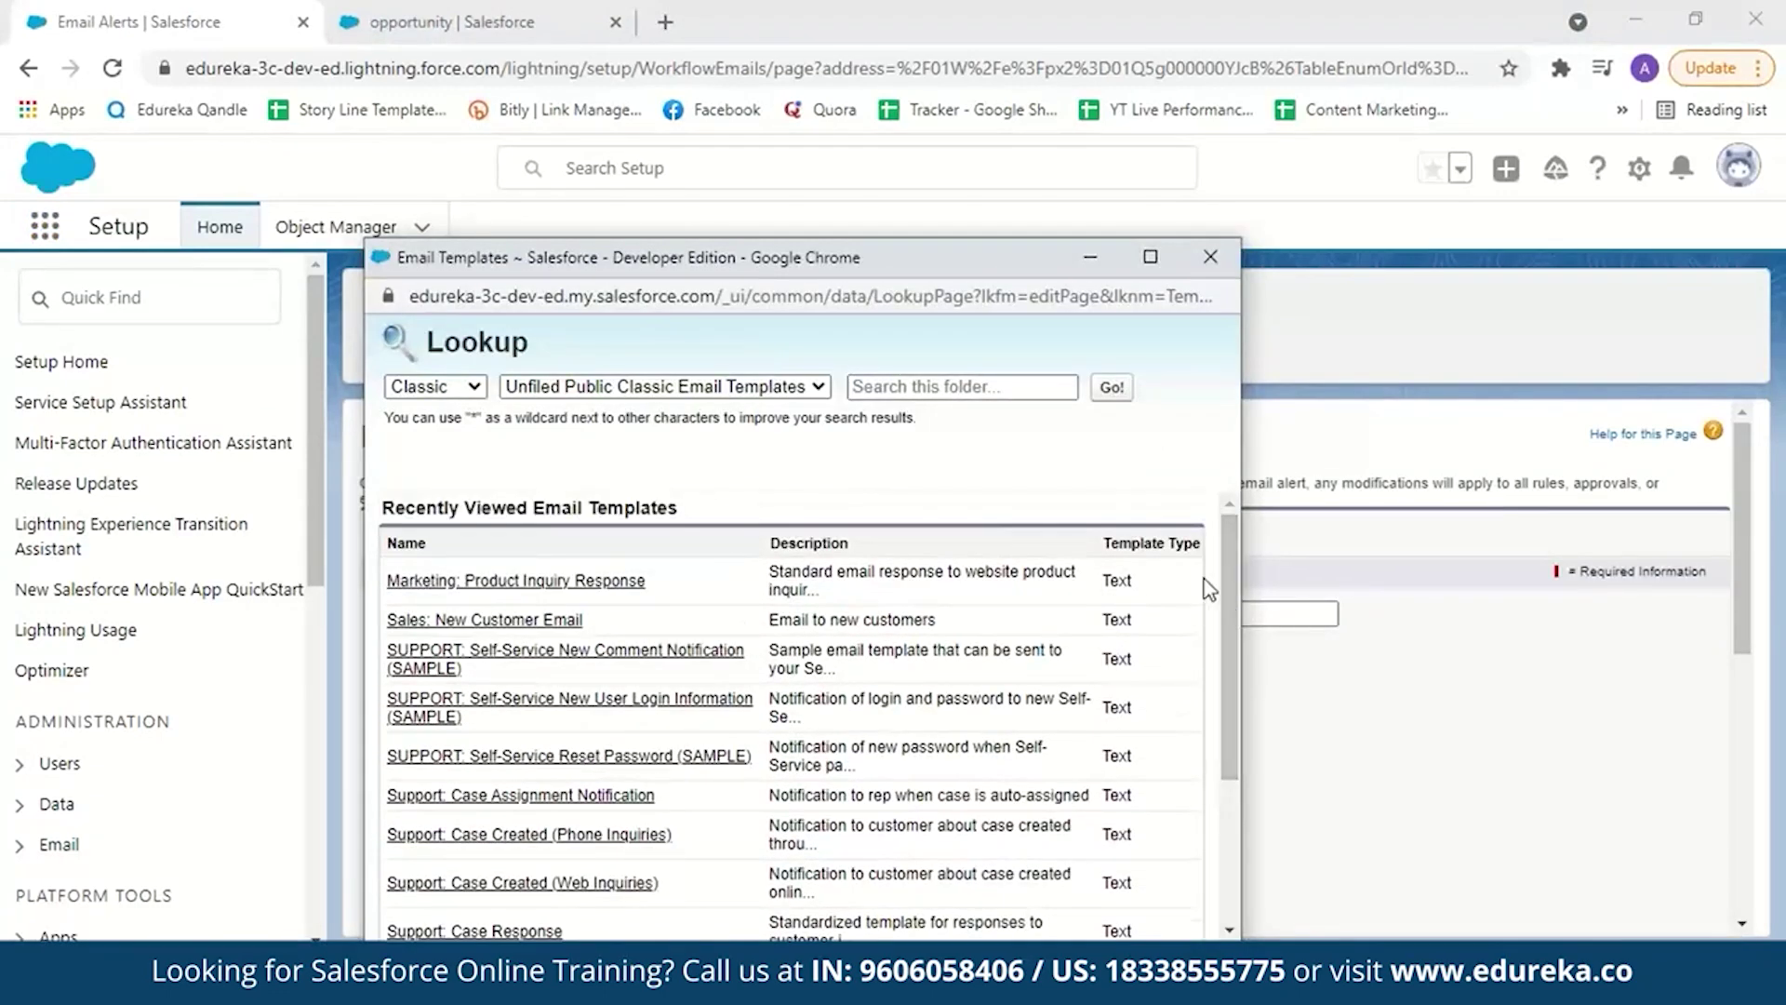
drag(1229, 573, 1230, 713)
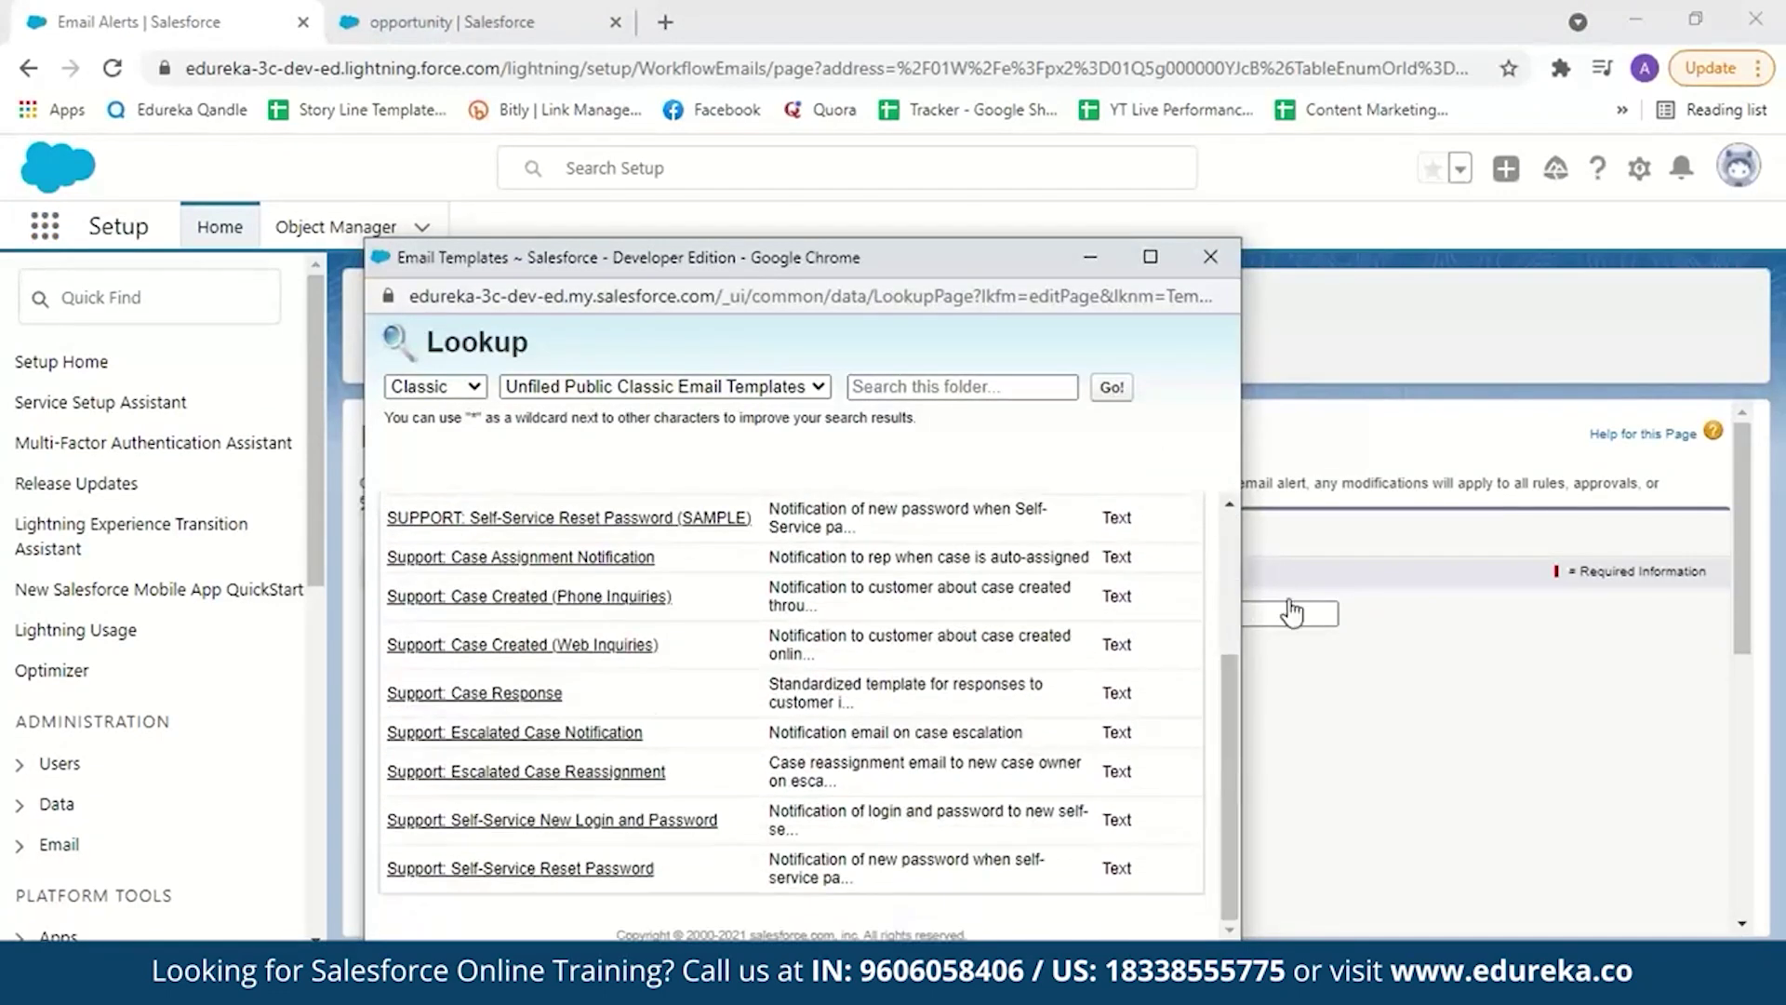
click(474, 387)
click(458, 430)
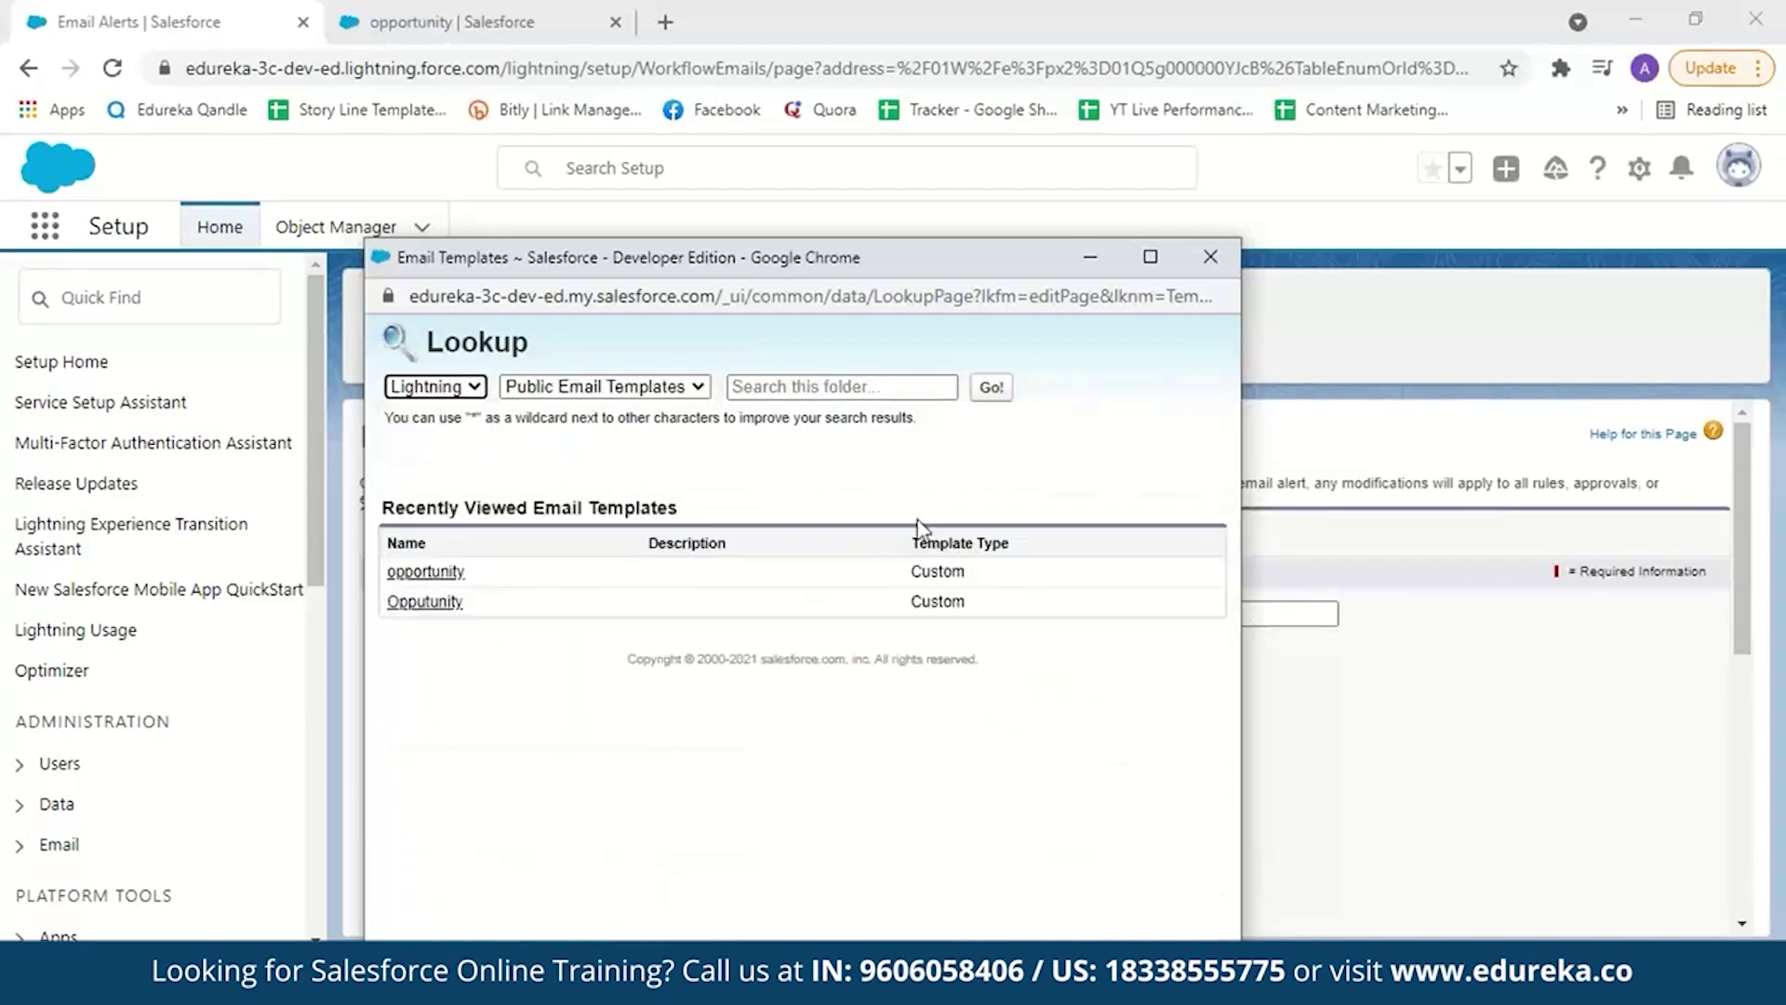
click(444, 580)
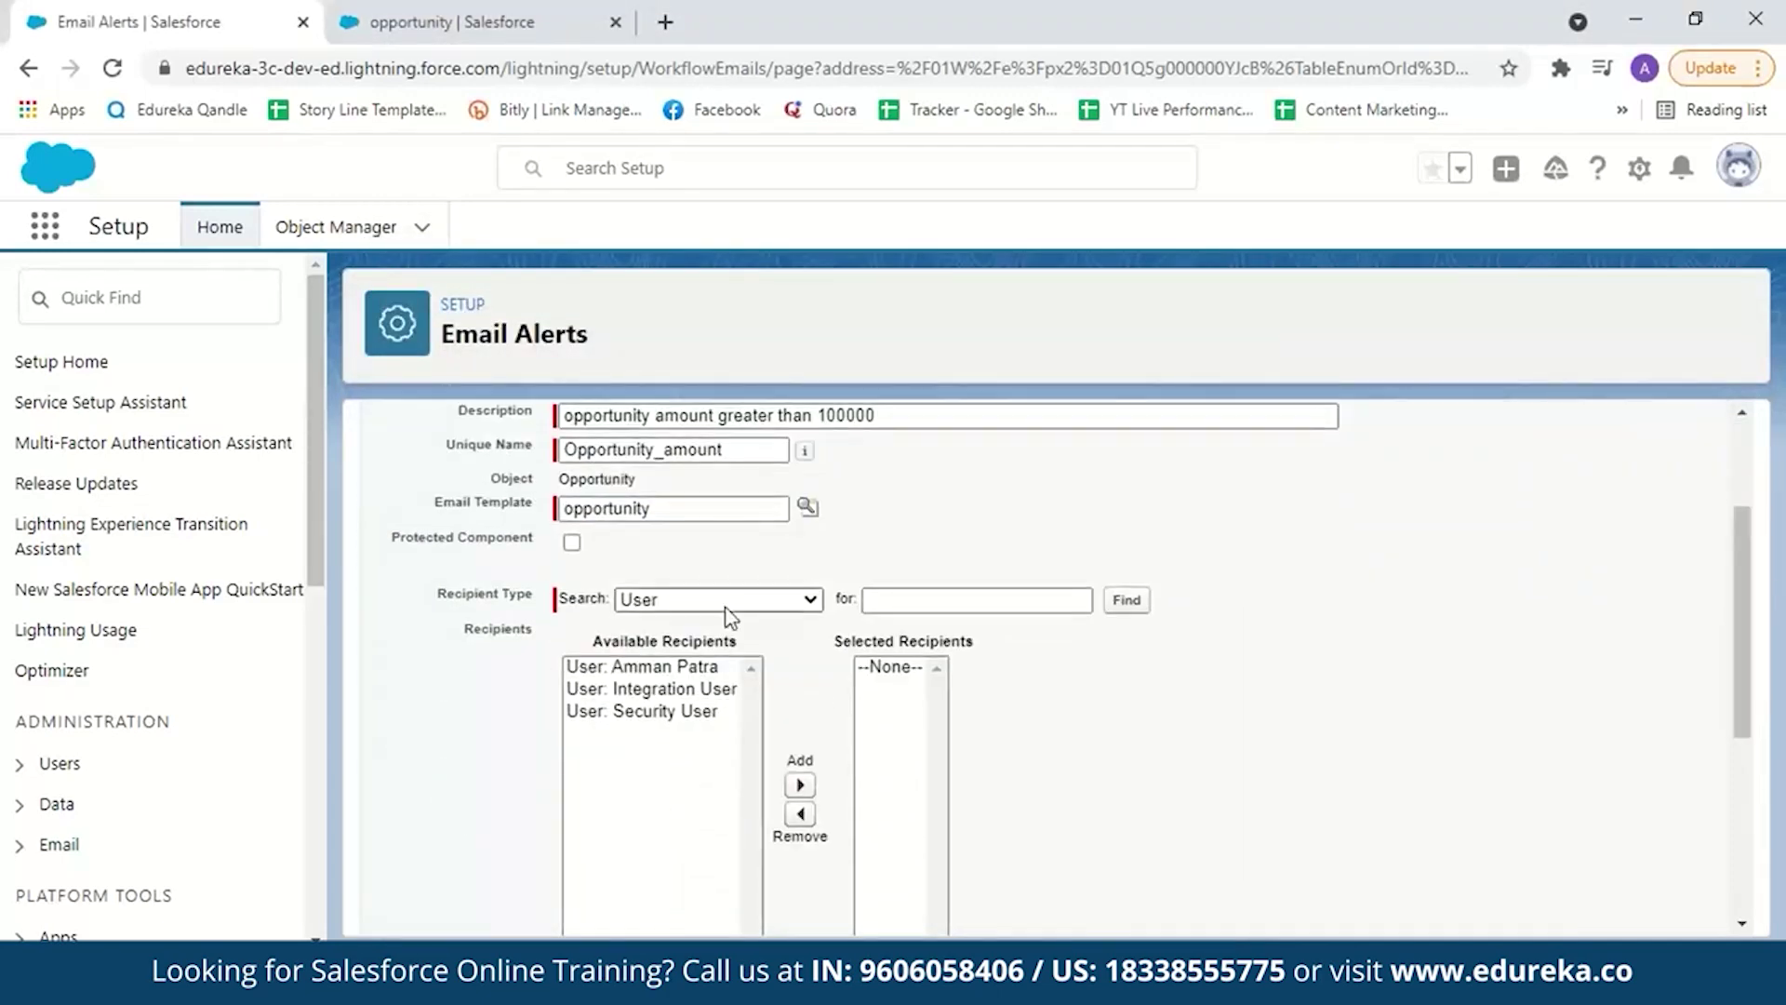
click(688, 666)
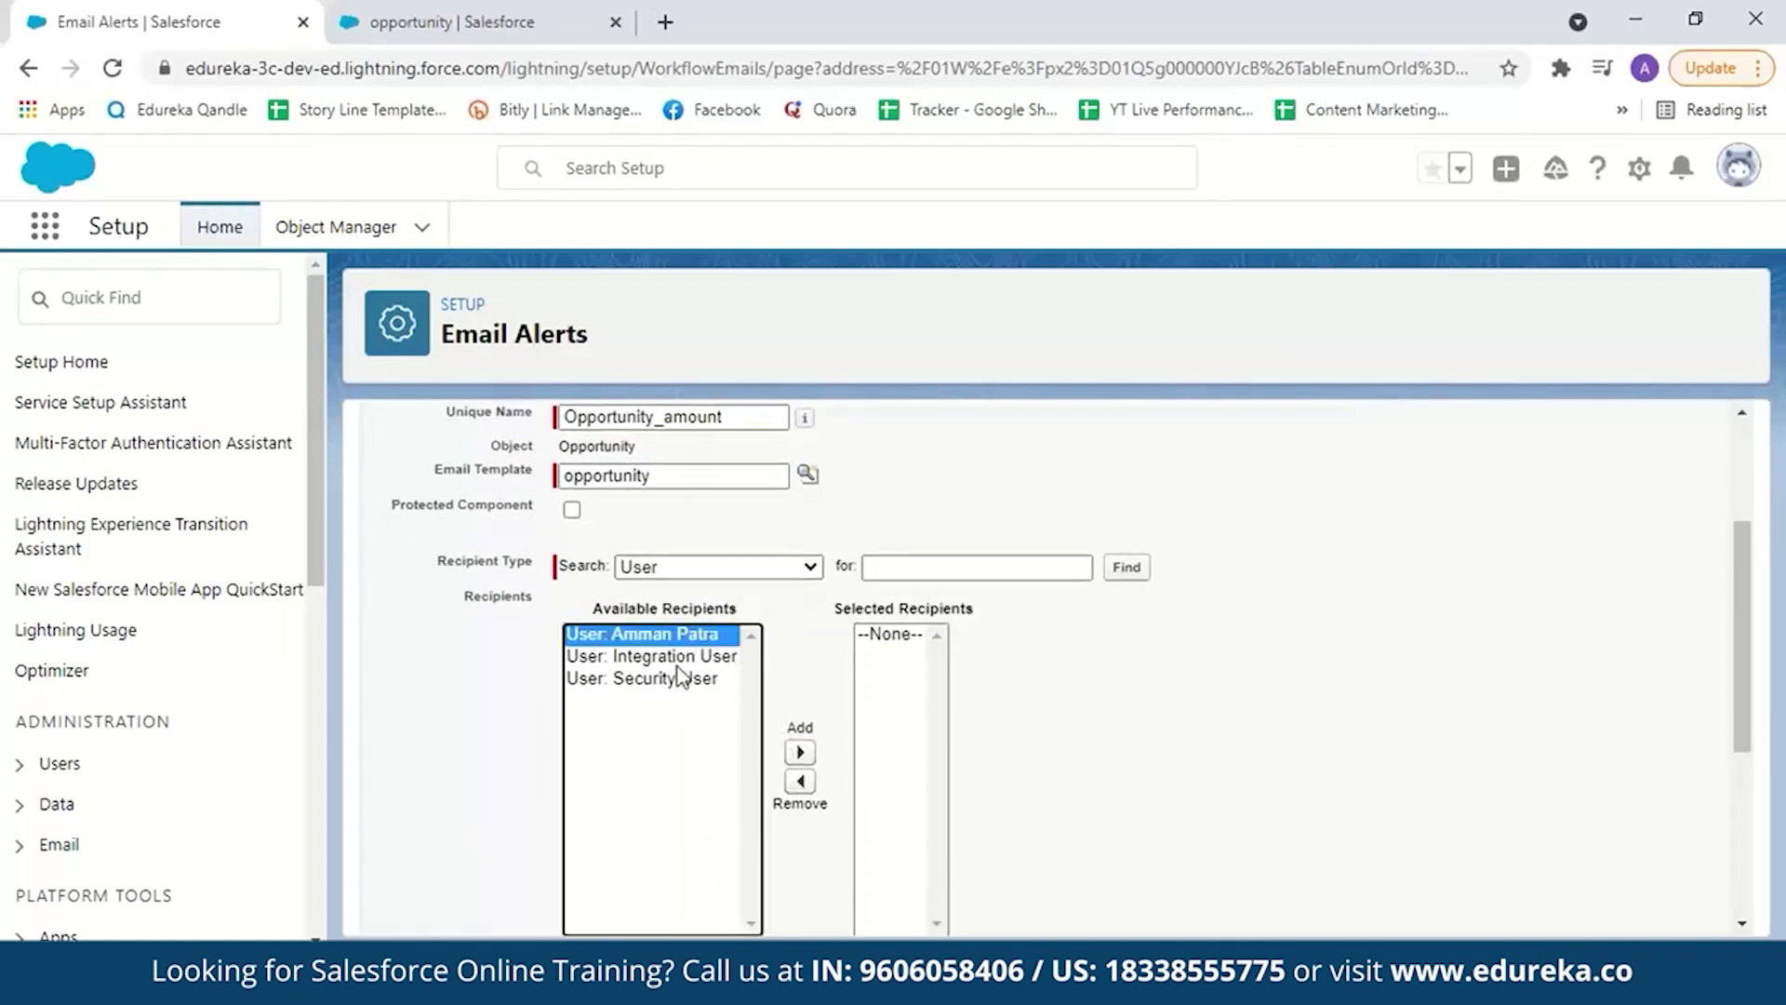
click(802, 754)
drag(1742, 547, 1743, 709)
click(612, 654)
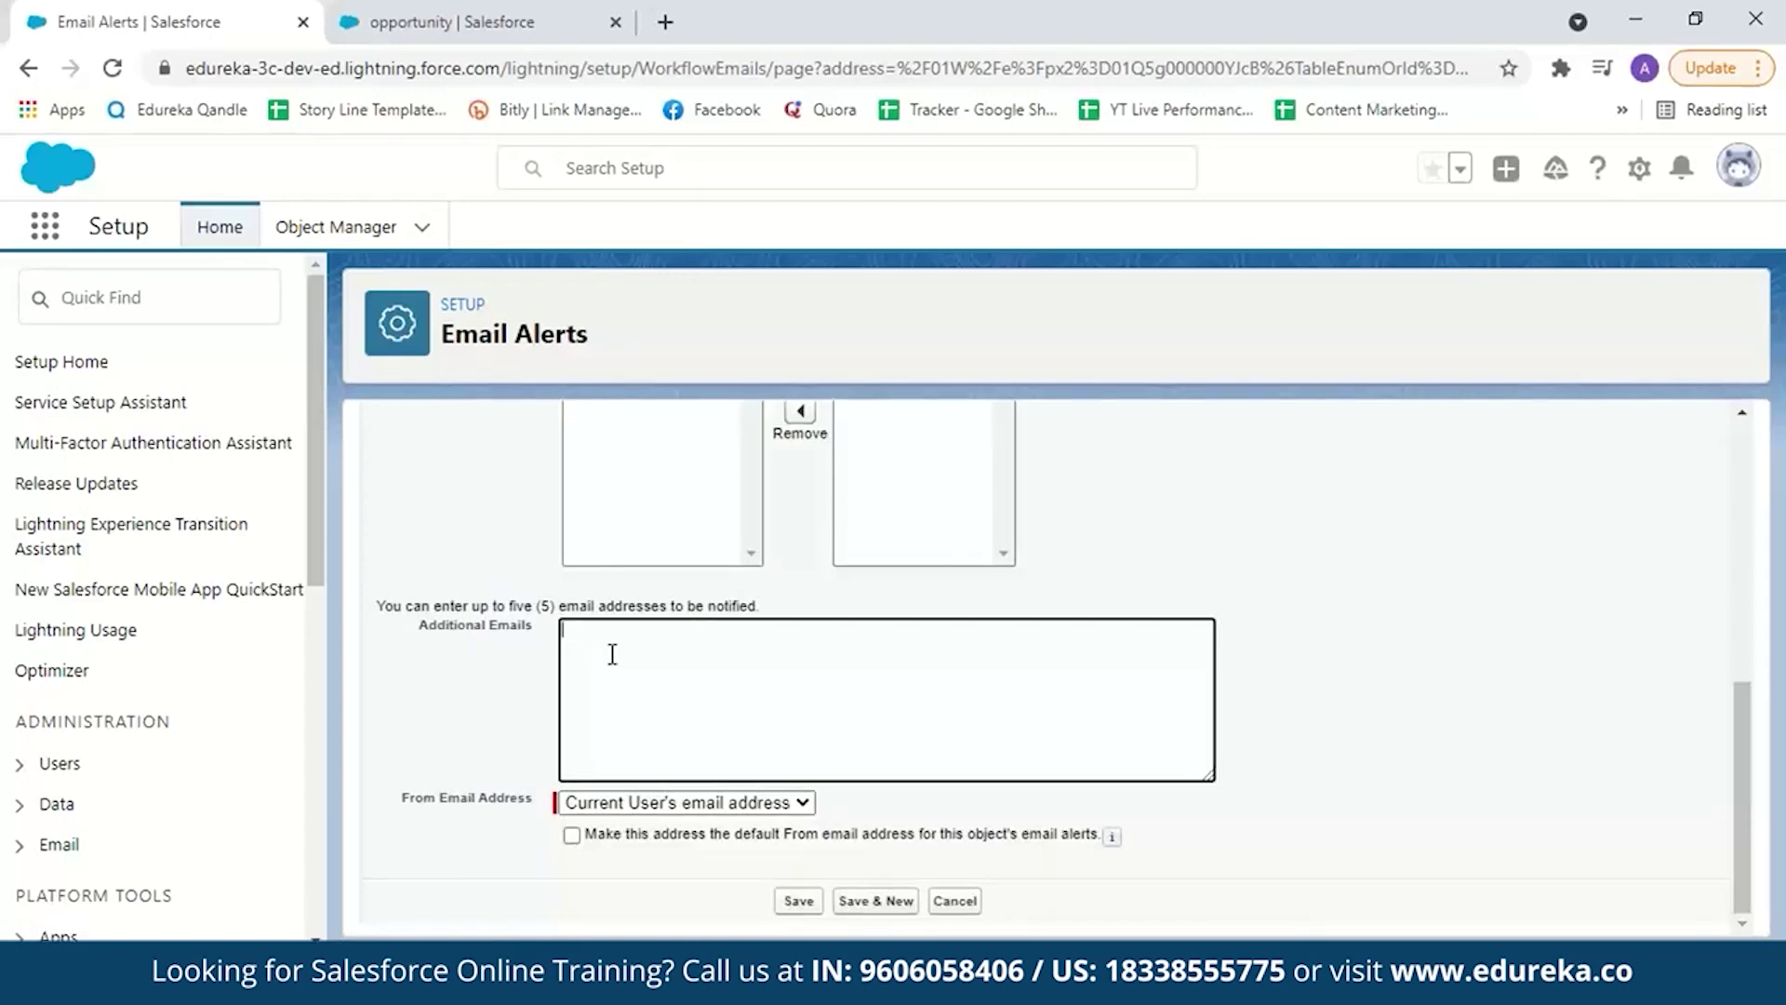
key(Tab)
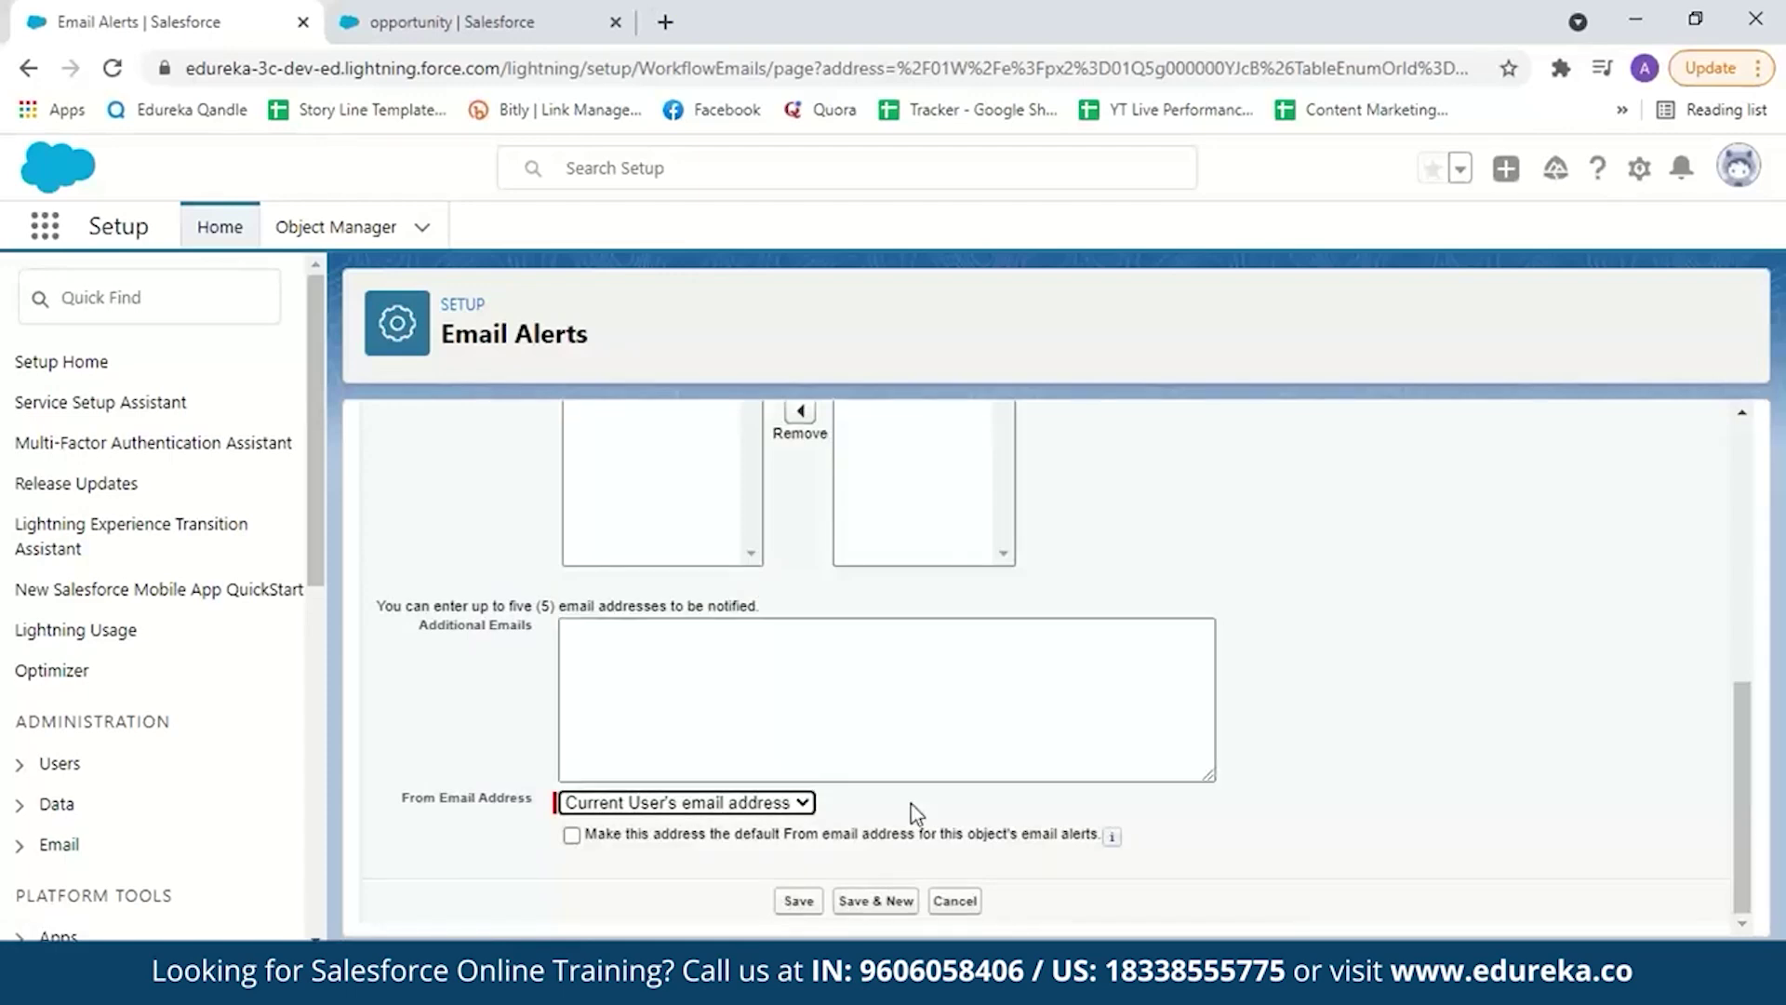
click(806, 810)
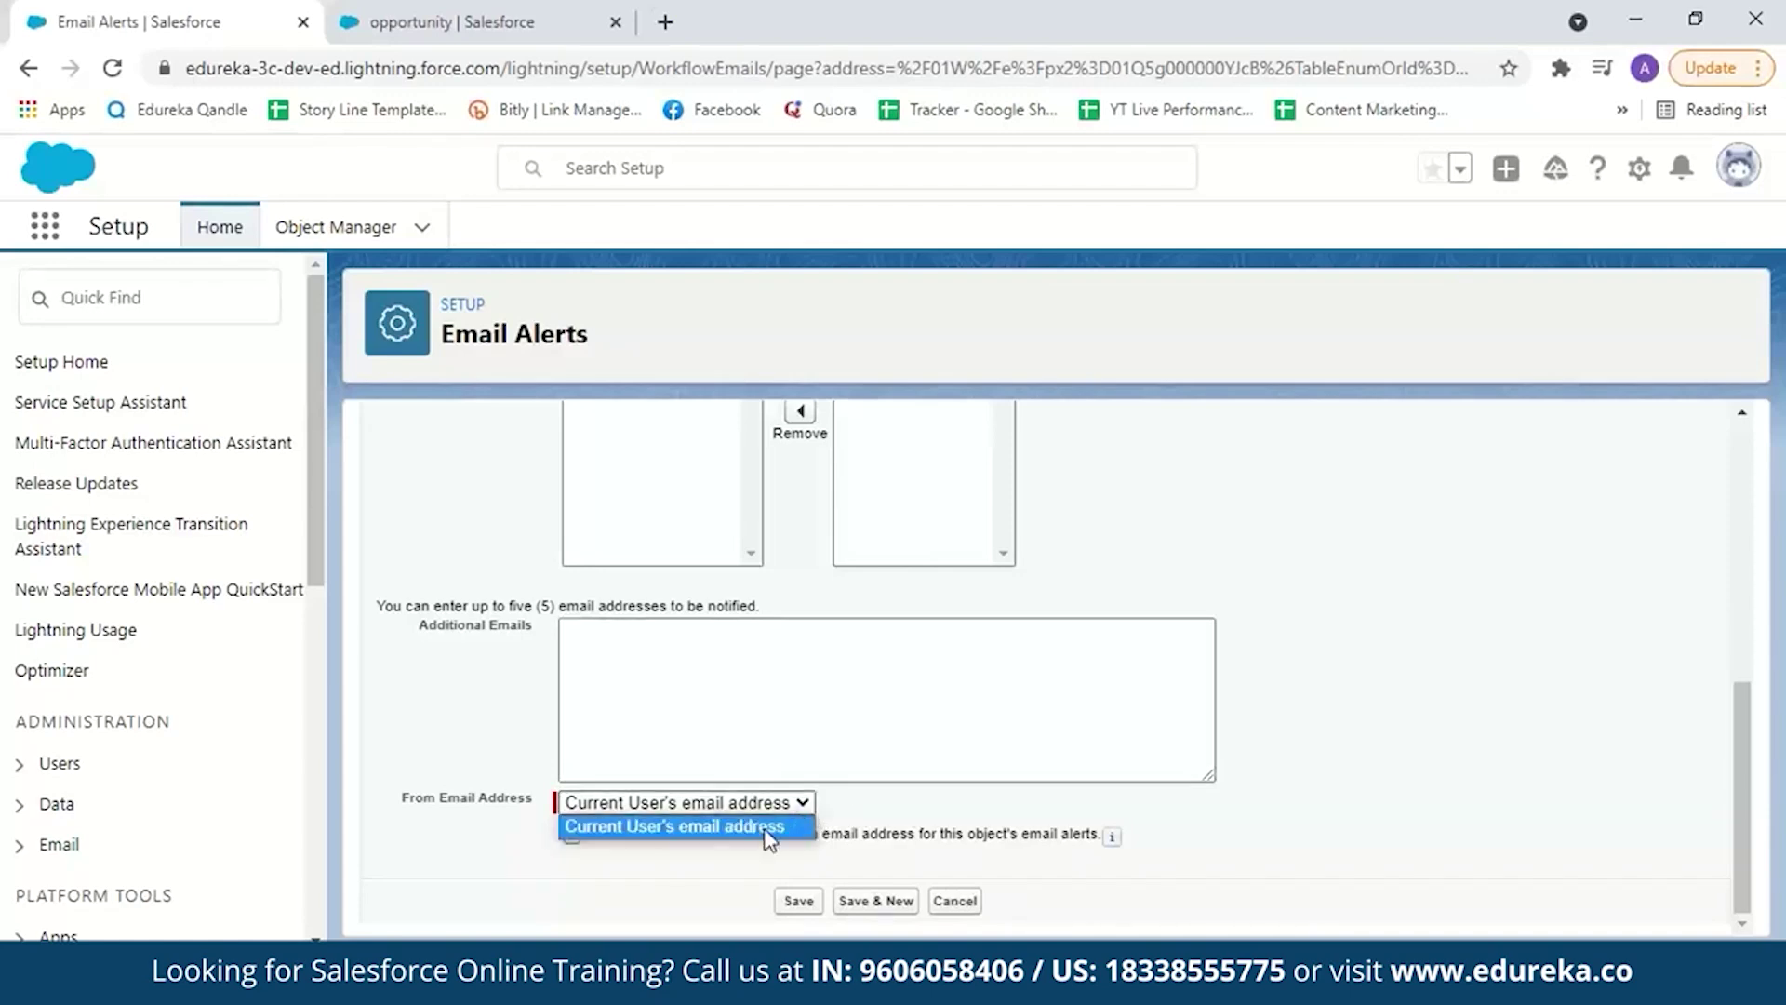
click(769, 833)
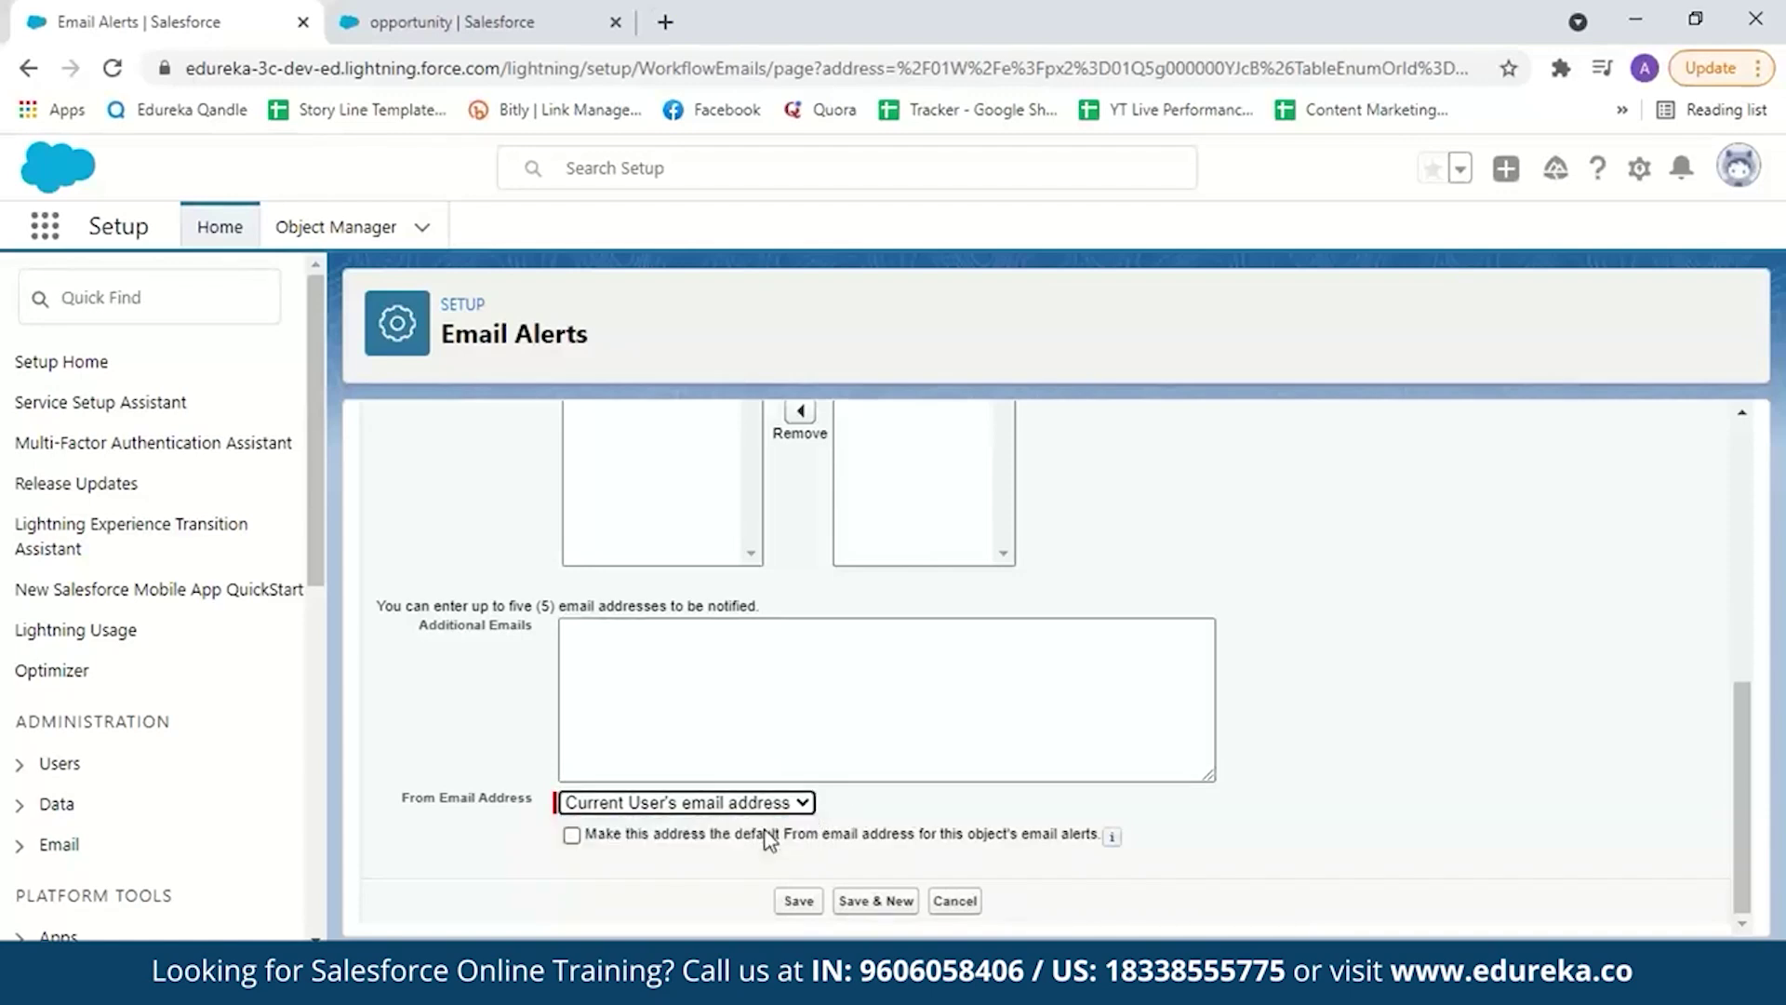
click(797, 900)
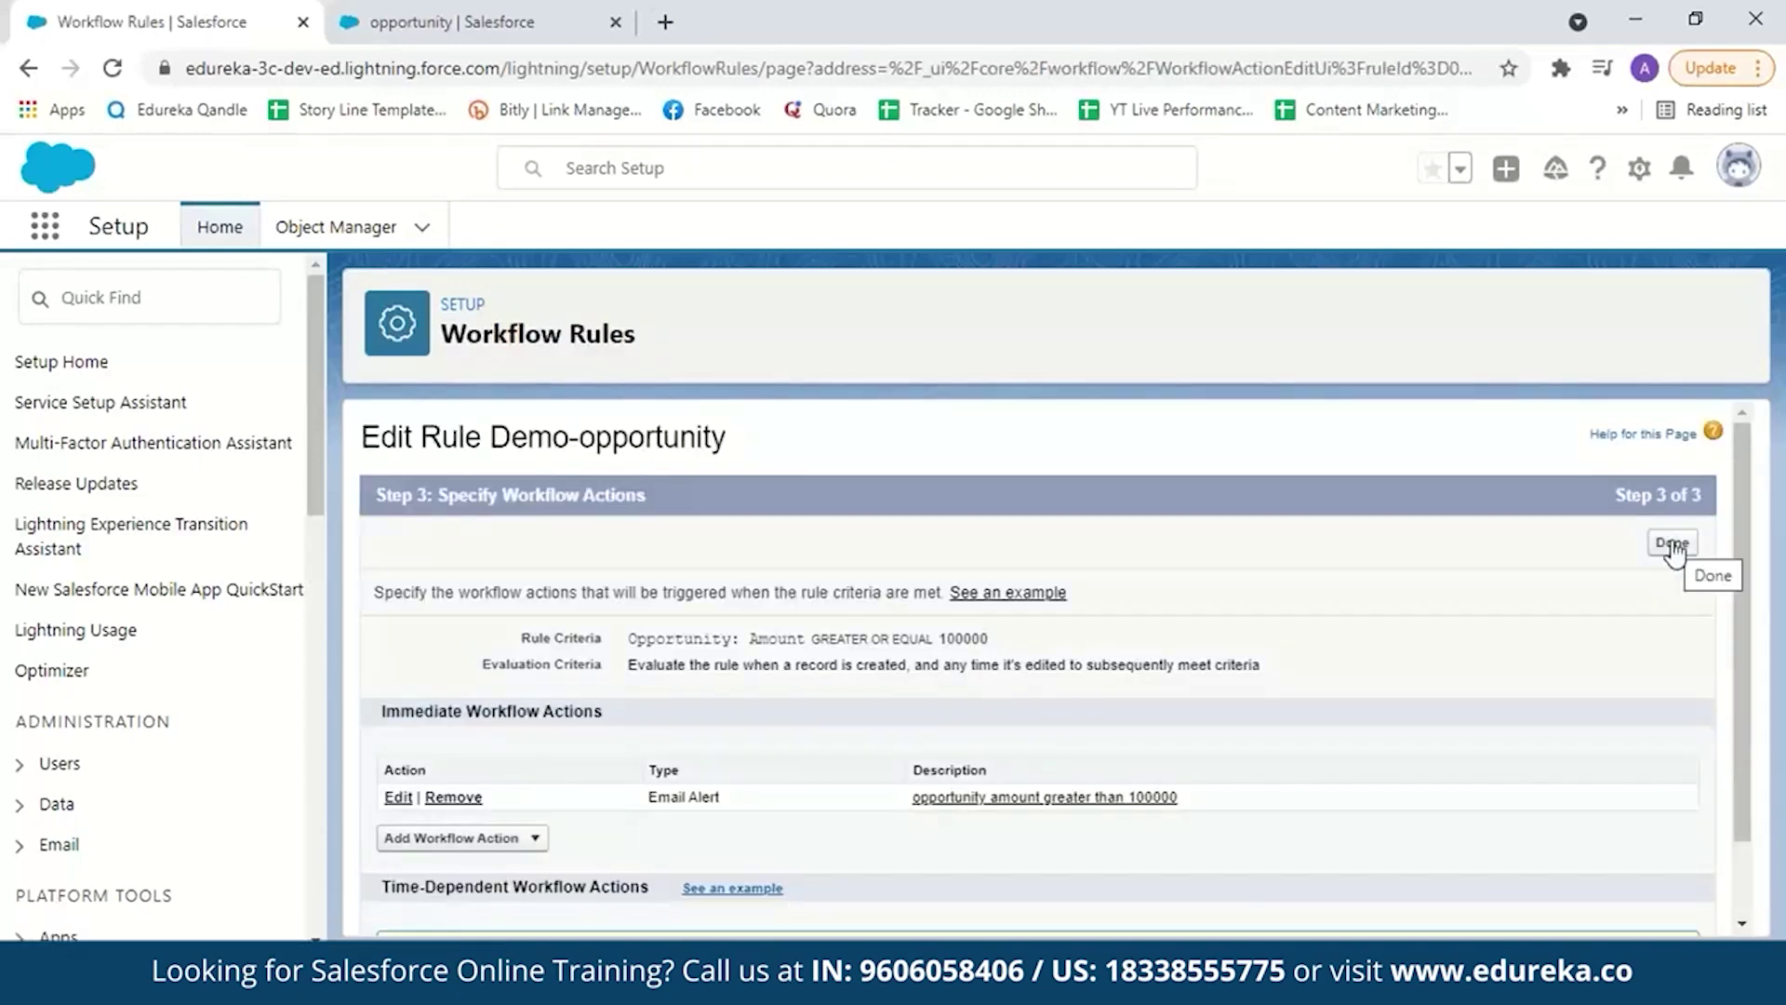
Step: Finish specifying the rule's workflow actions and activate the Demo-opportunity rule
click(1673, 545)
scroll(1743, 530, down, 3)
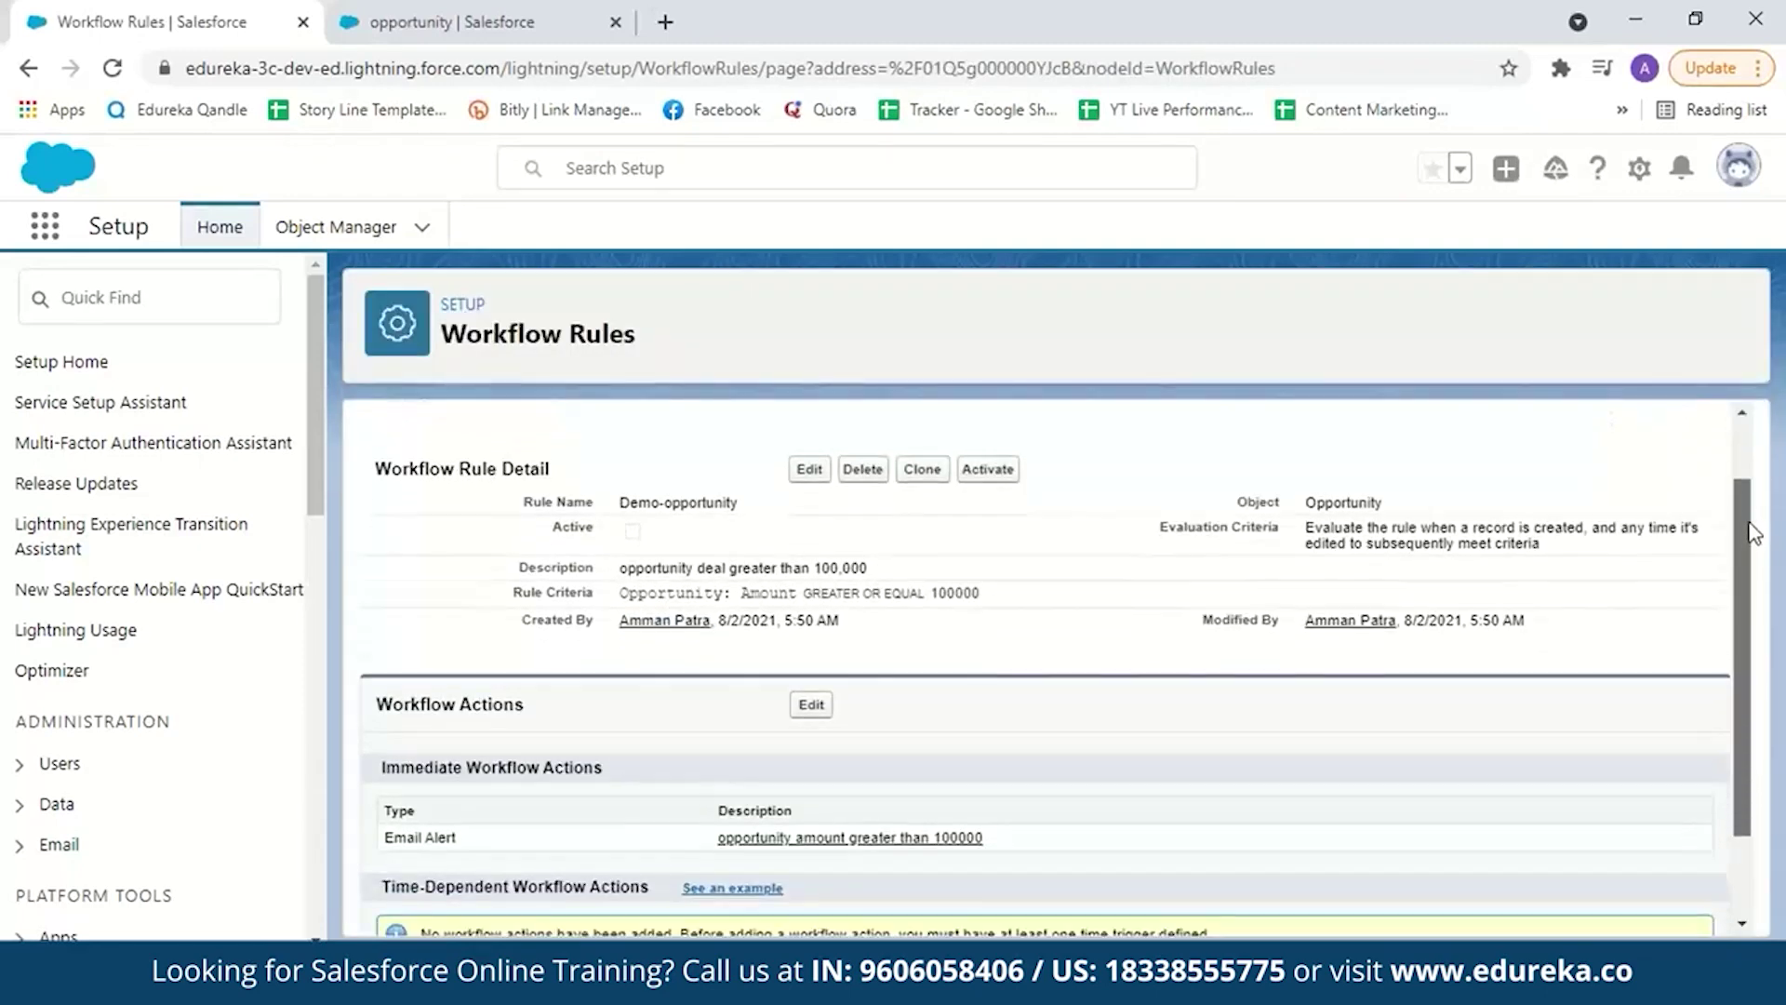
scroll(1746, 638, up, 3)
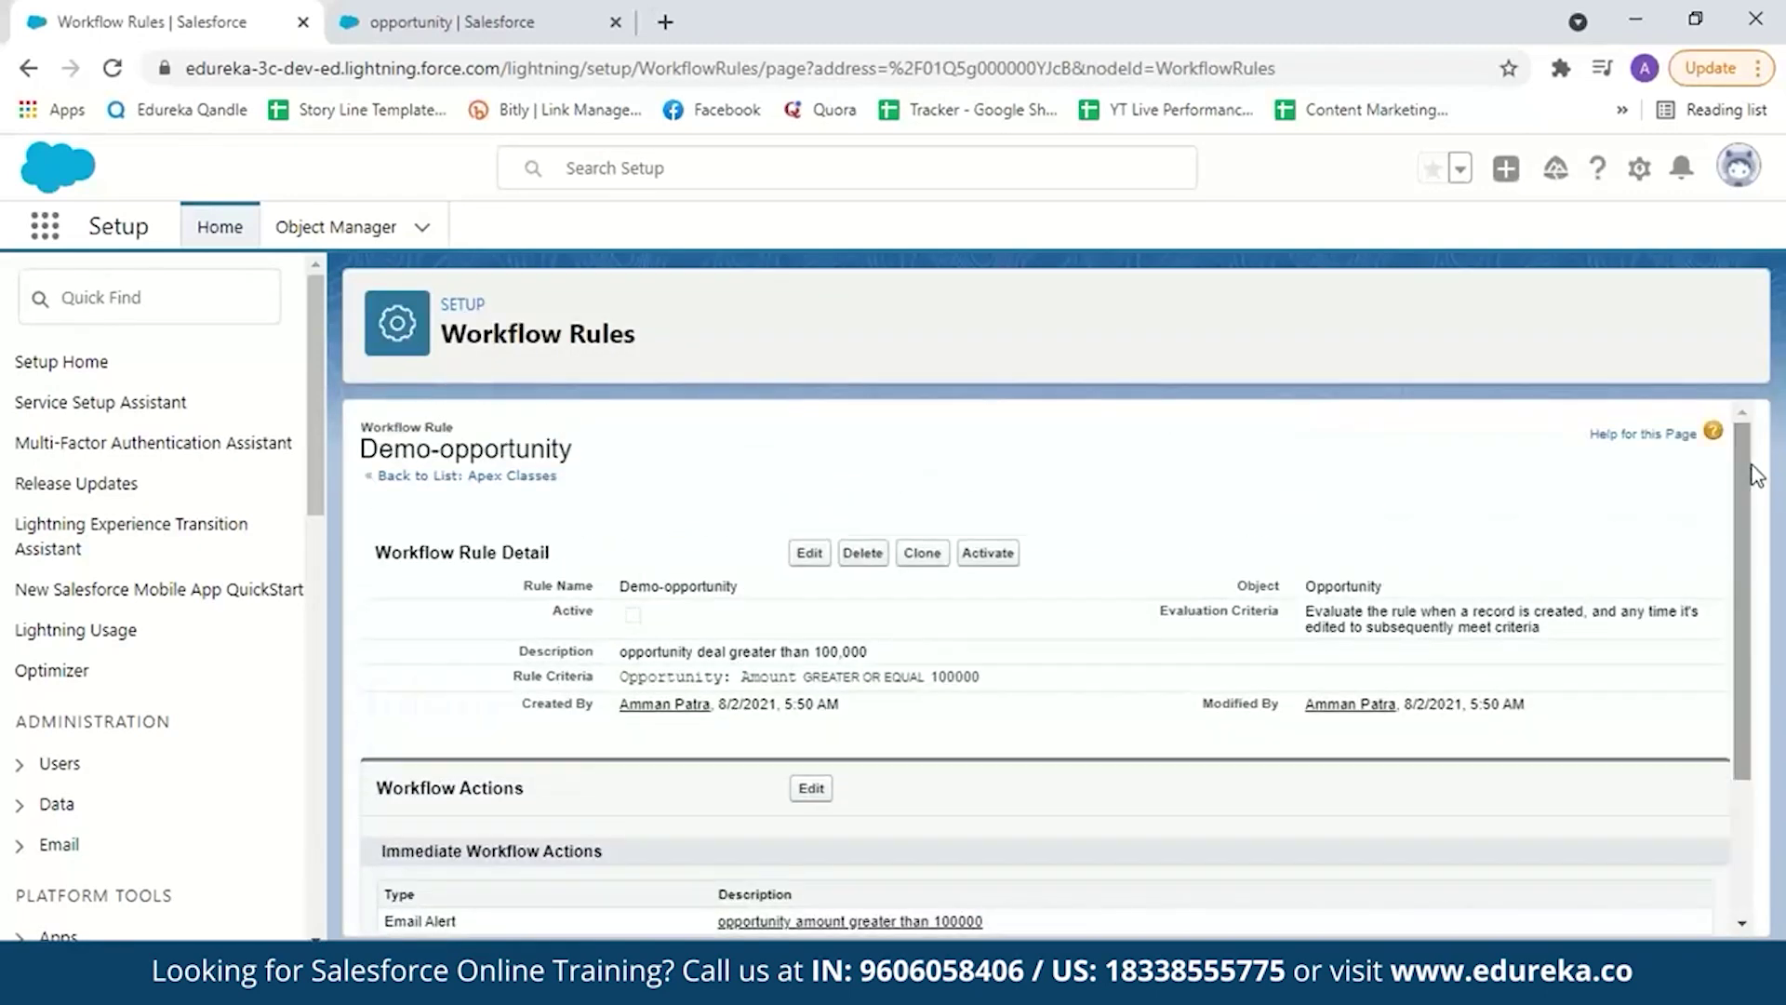
click(988, 552)
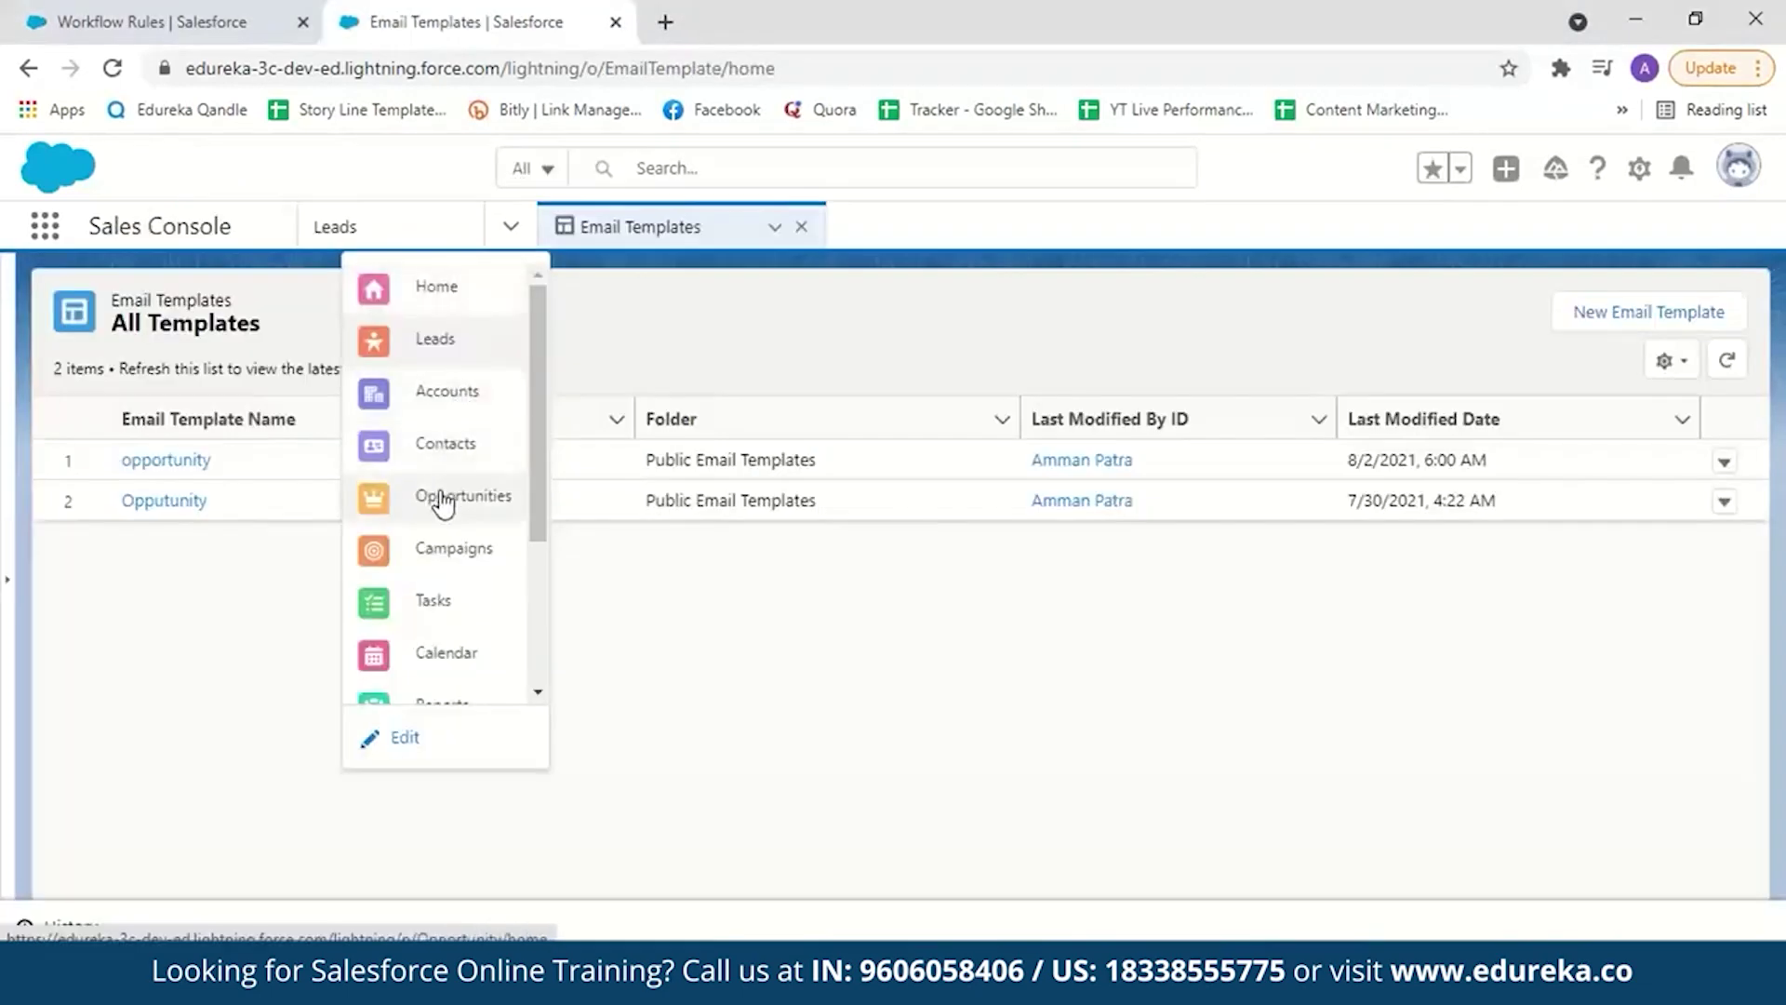
Step: Start a new opportunity record with an amount of 110000 and a close date of 8/15/2021
click(443, 503)
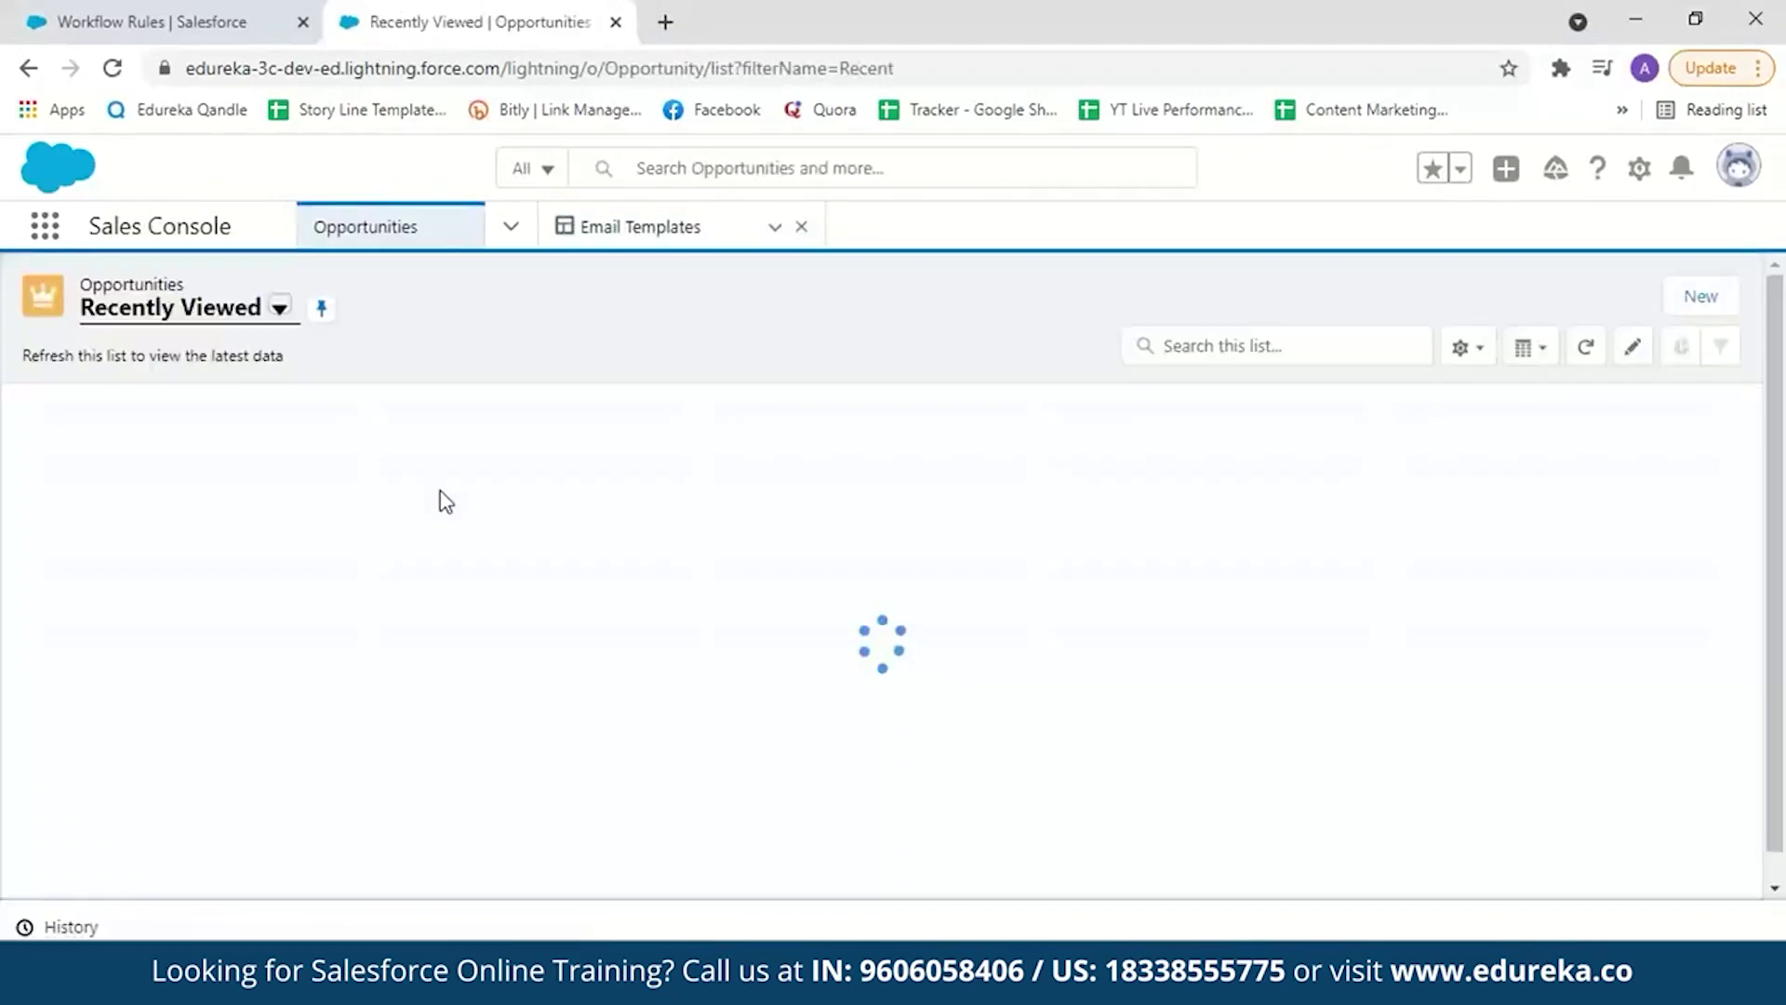
click(1723, 297)
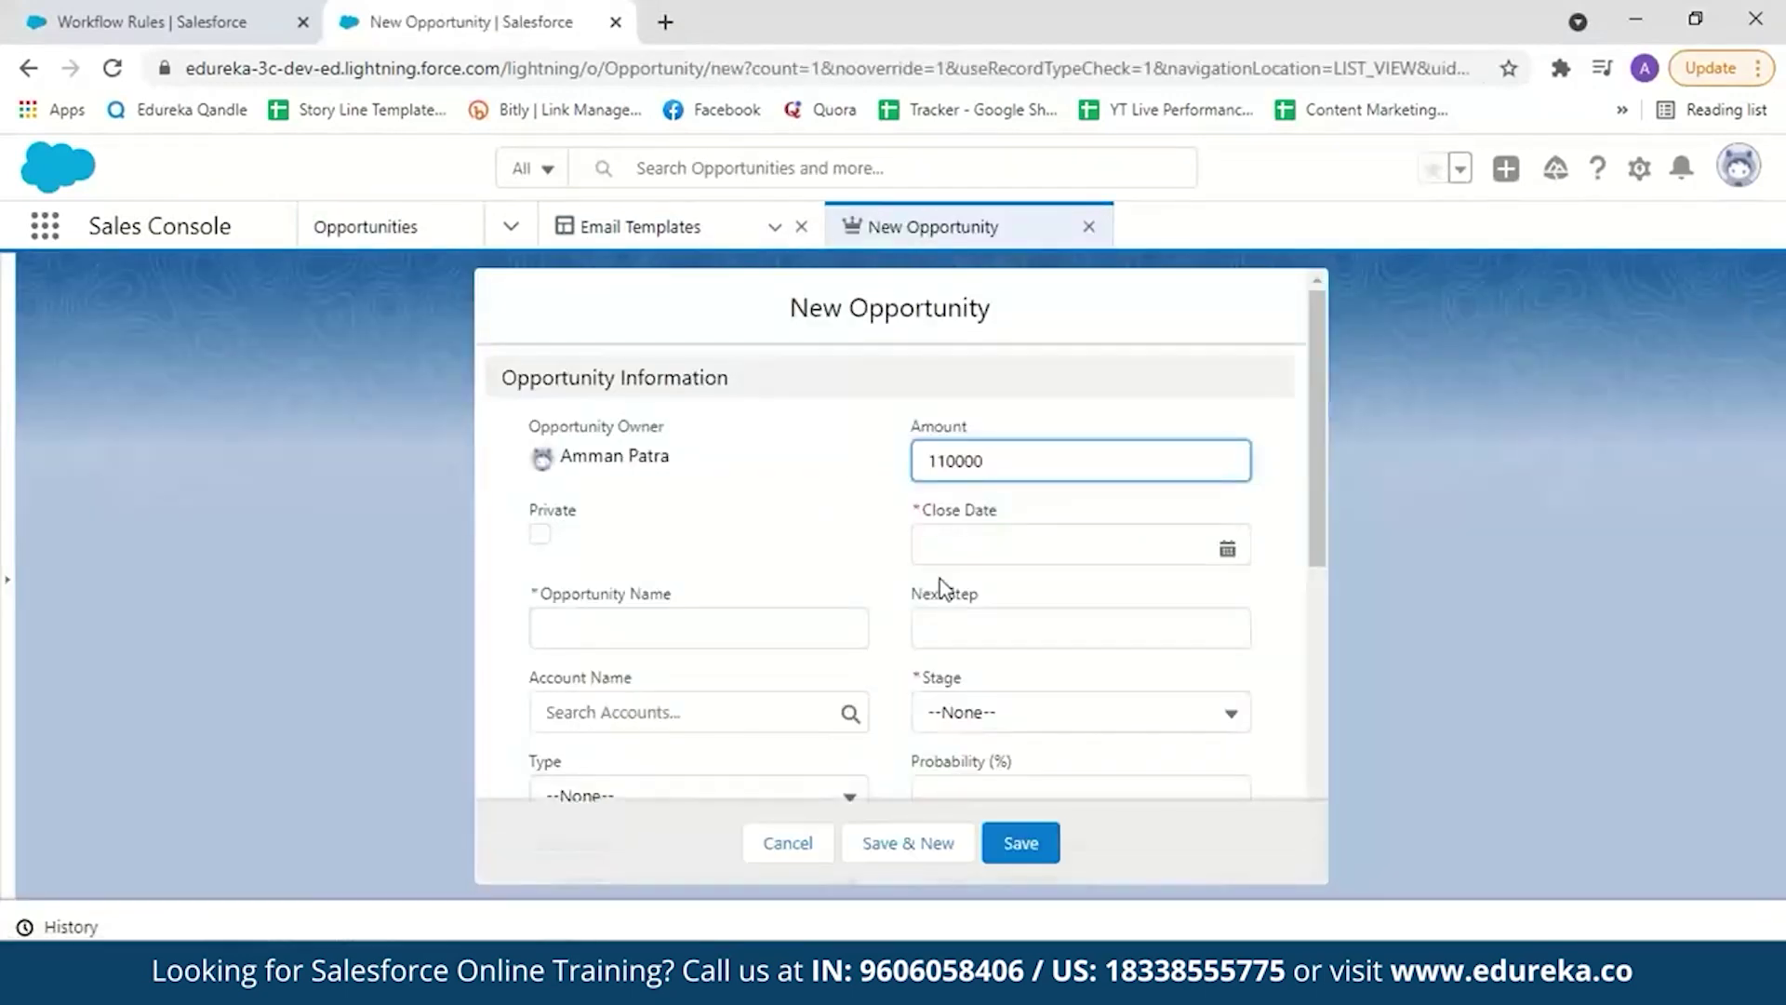
click(980, 551)
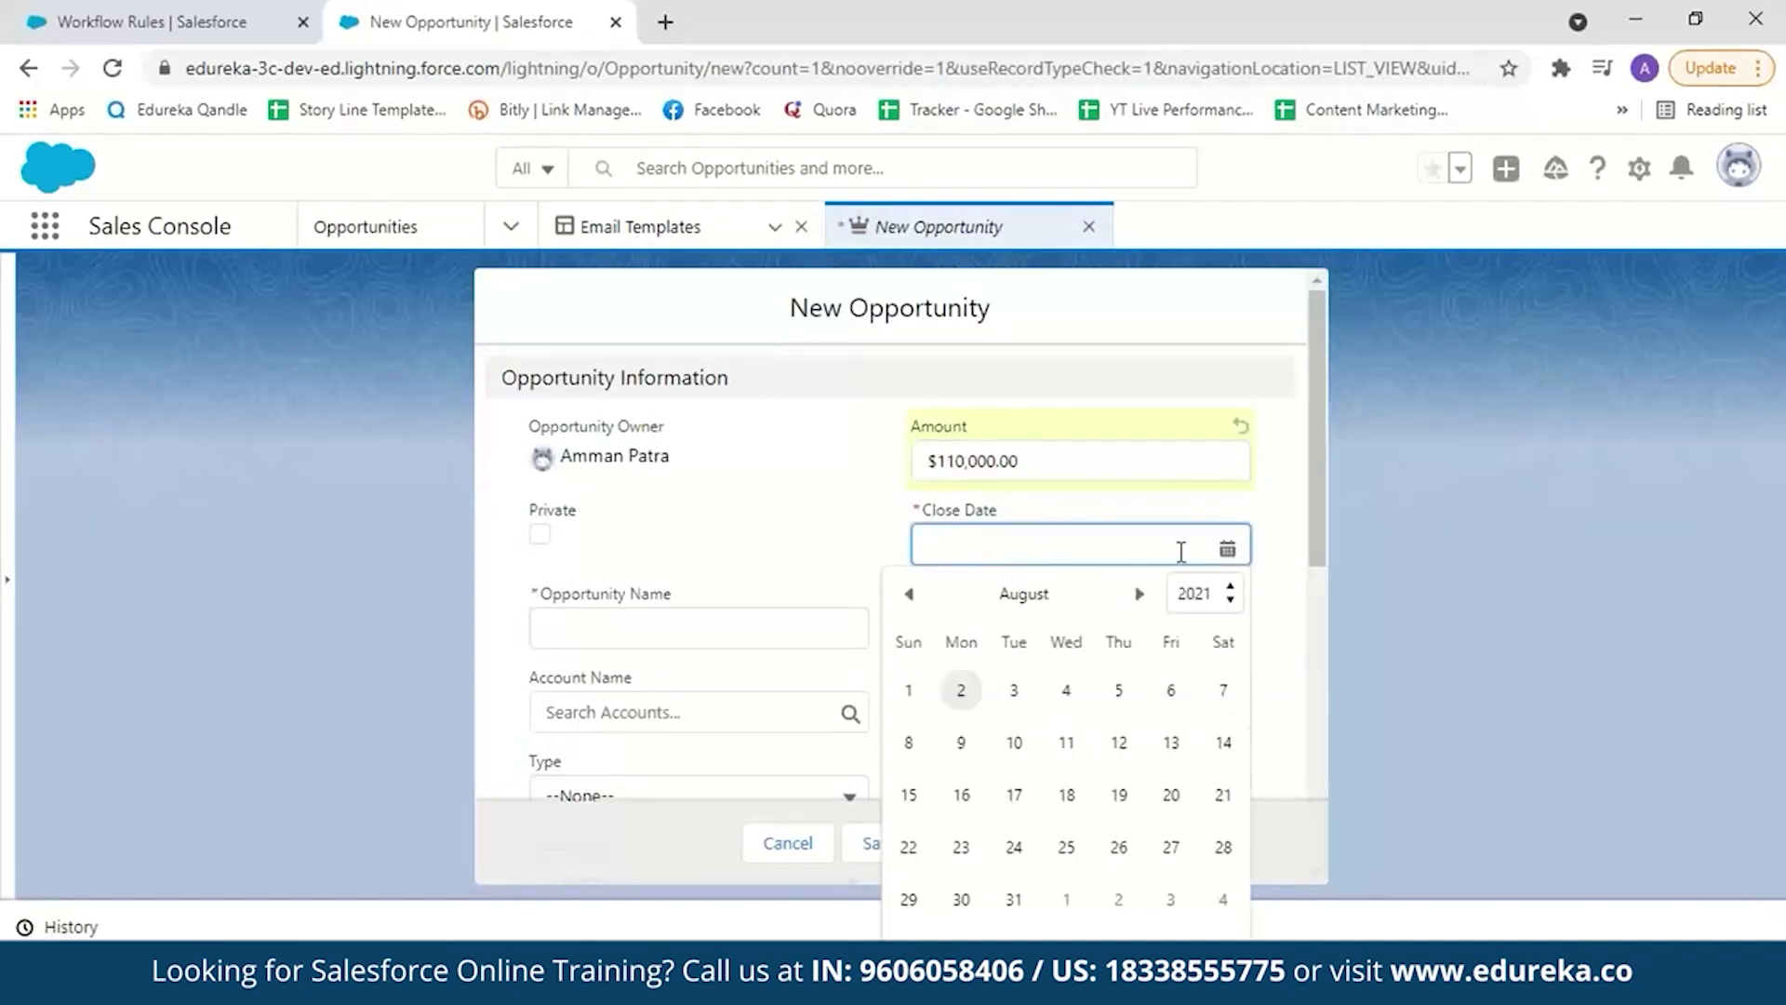
click(909, 796)
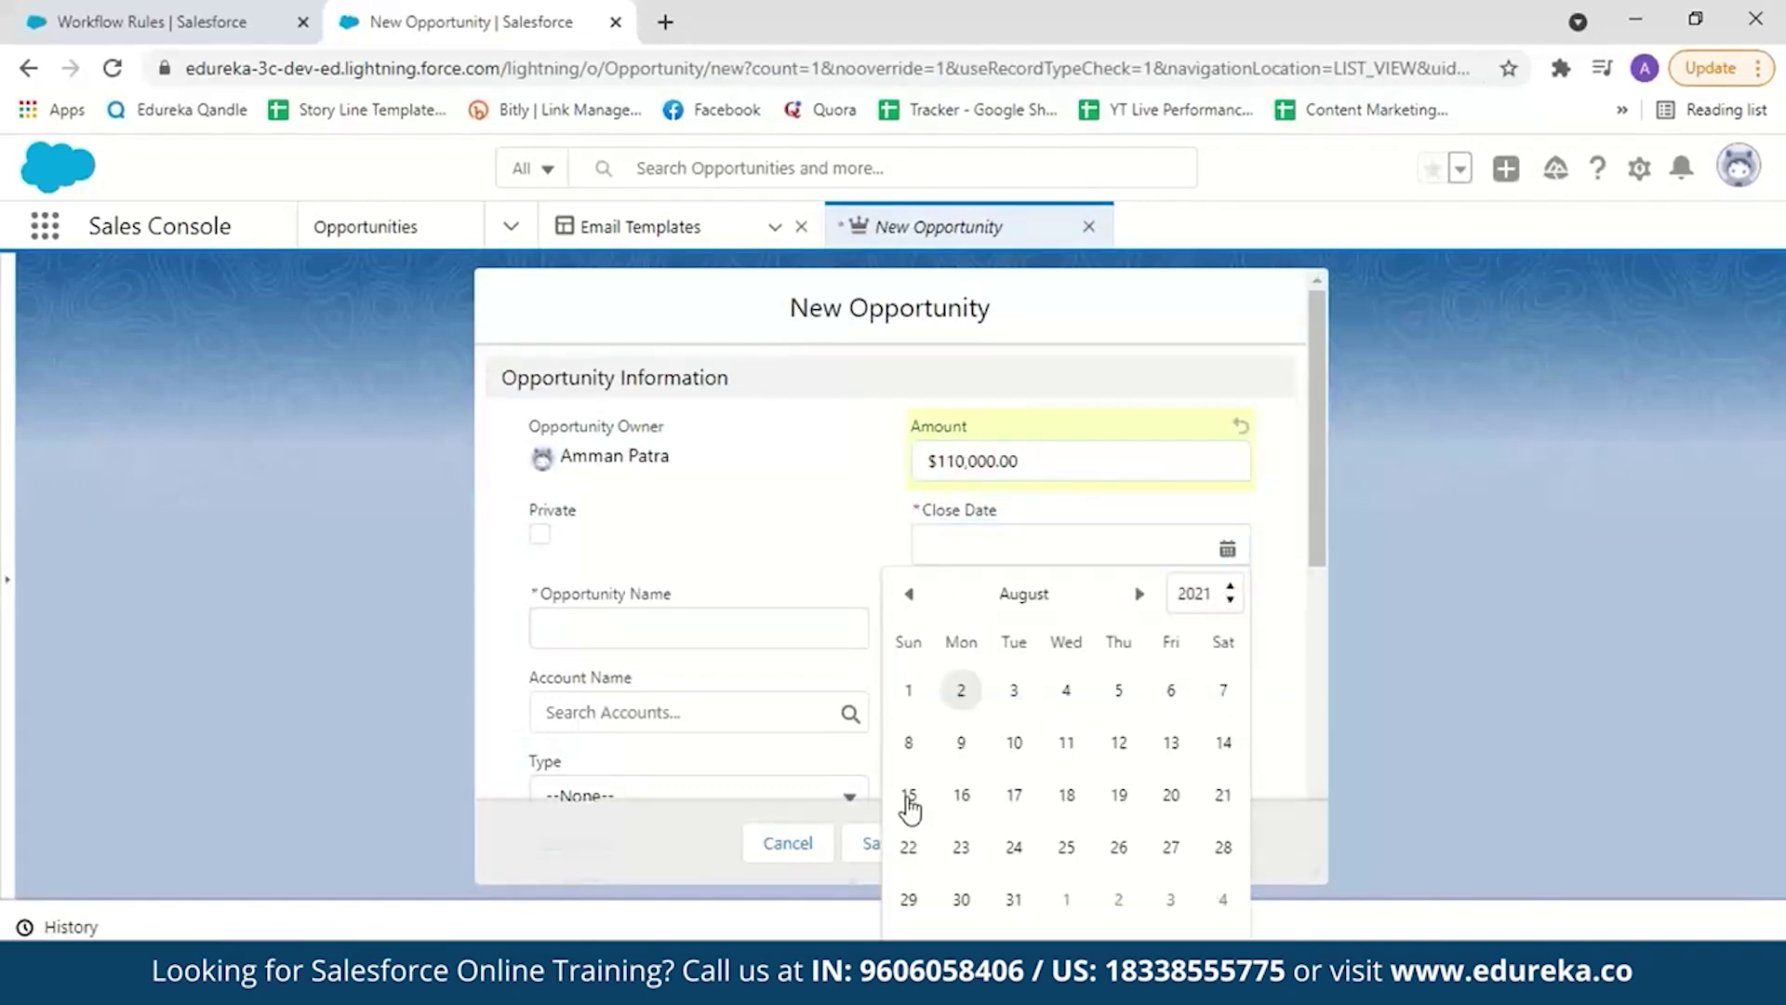
Step: Name the opportunity "Test opportunity", set its stage to Qualification, and save the record
click(637, 642)
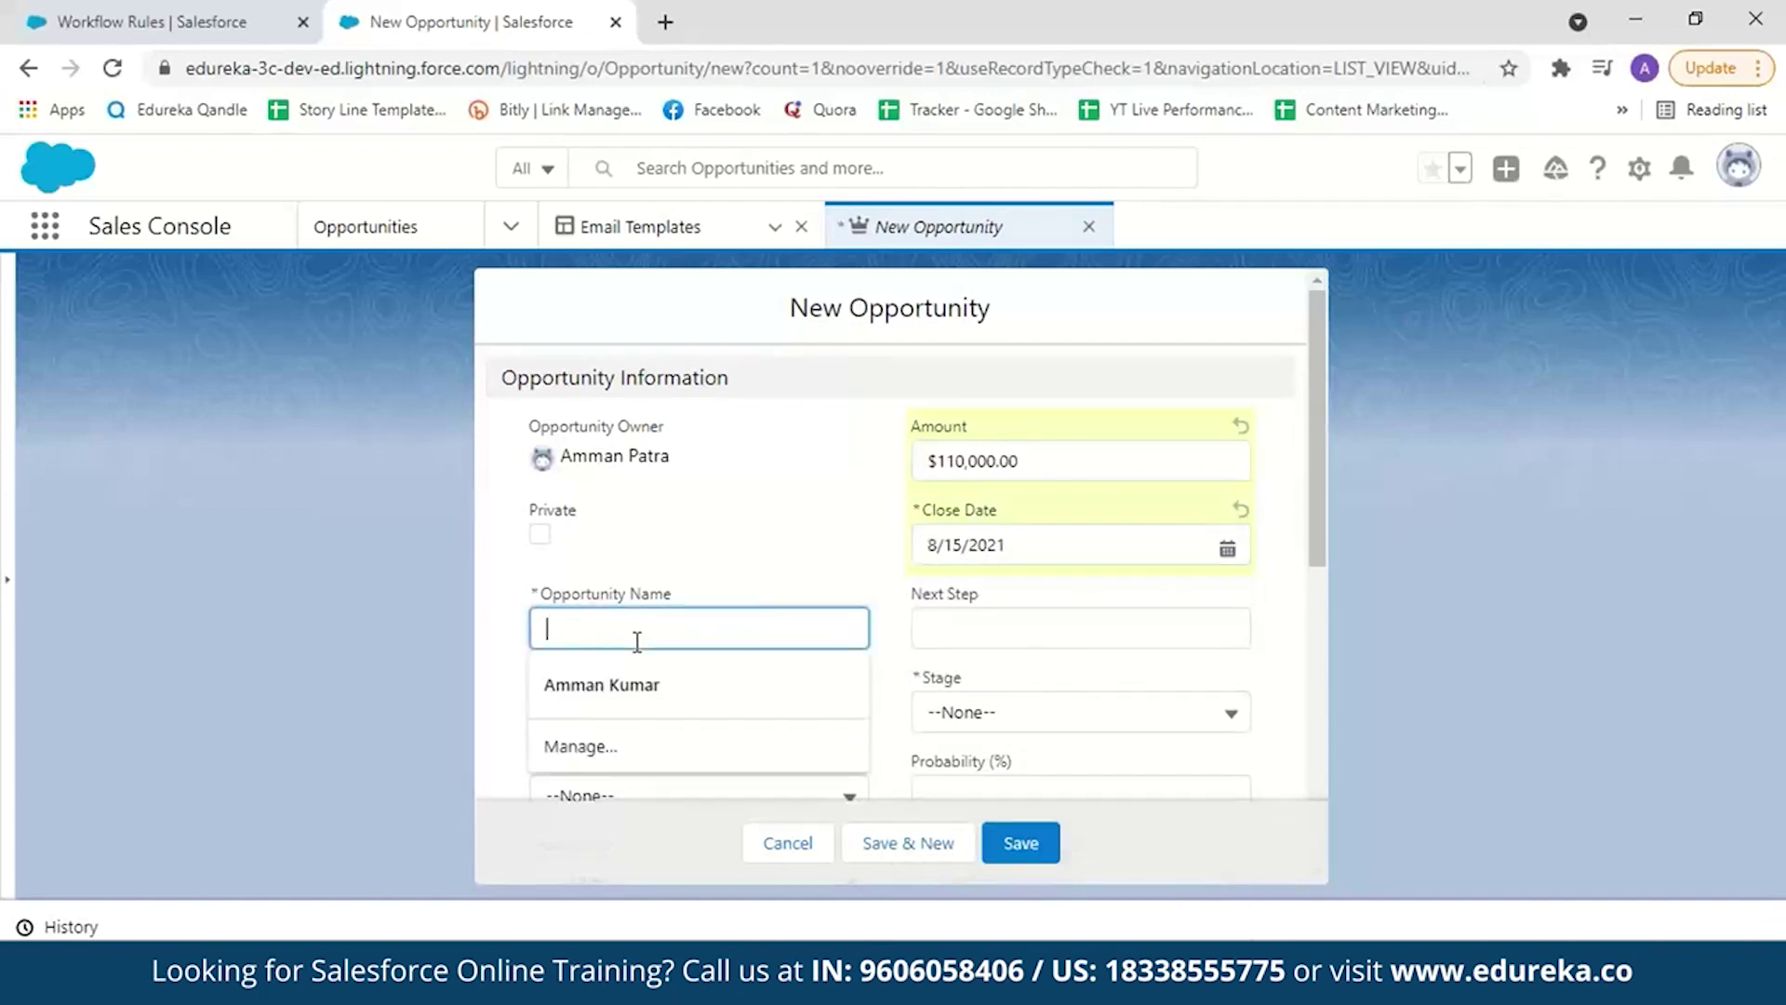
text(Test )
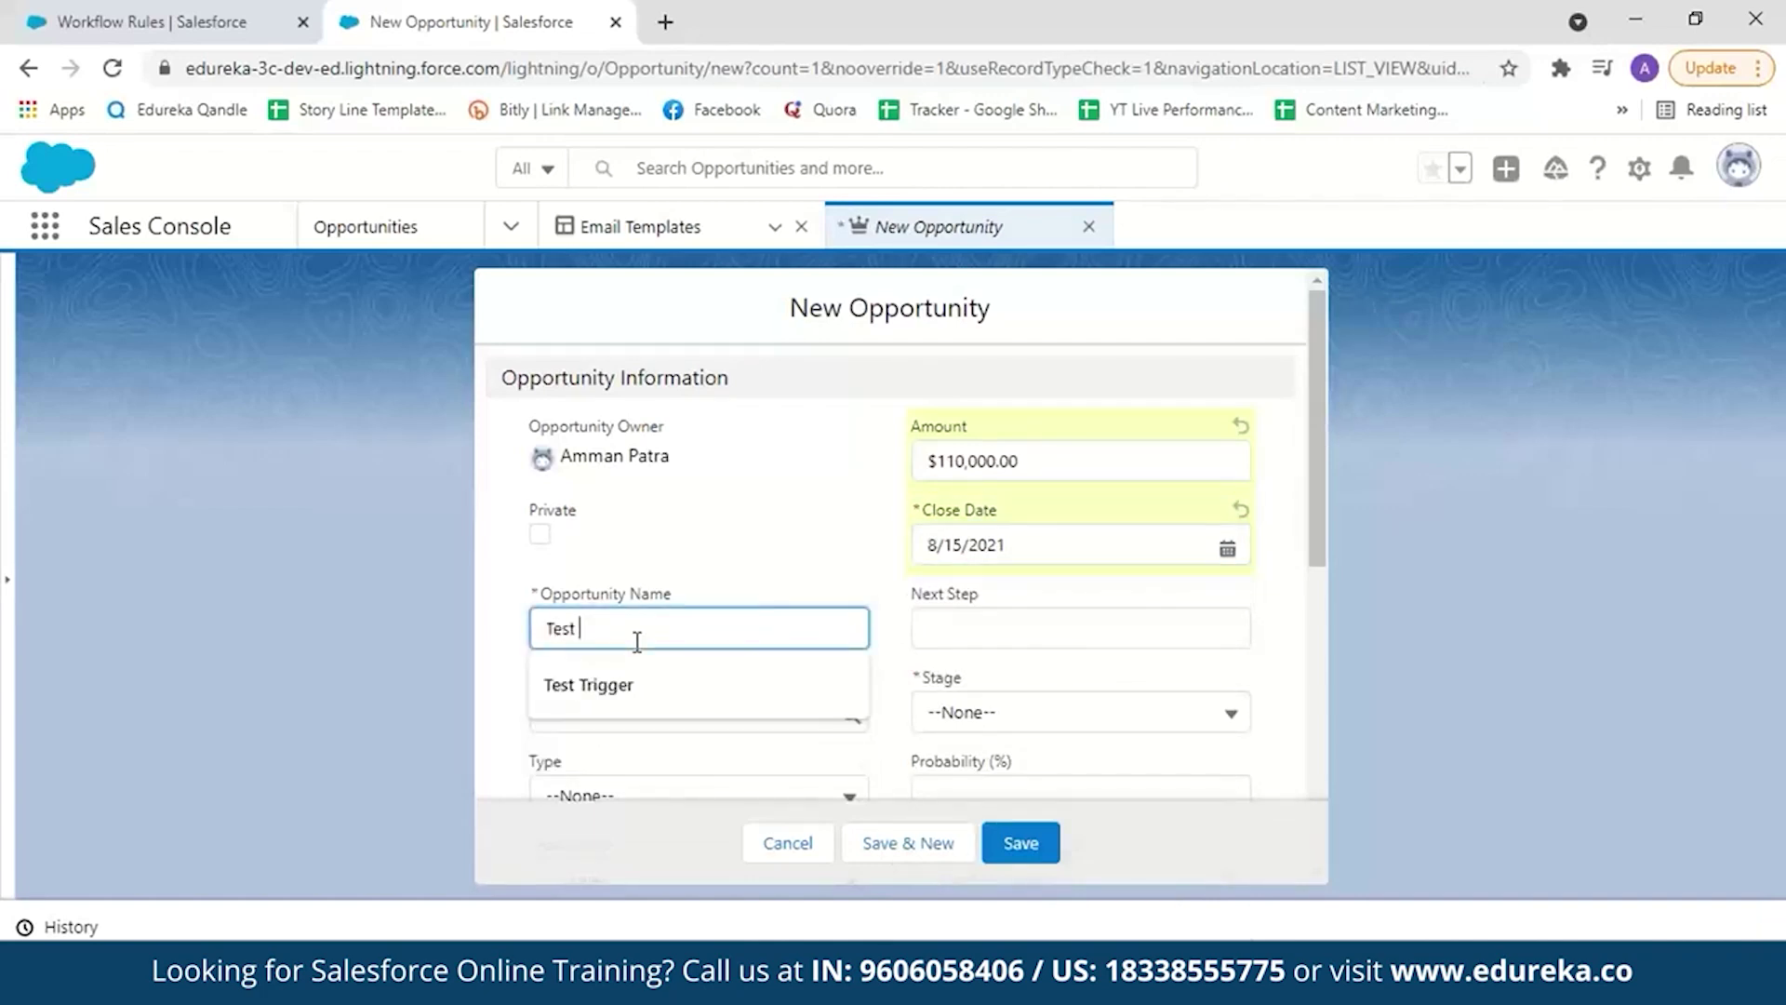
text(opportunity)
drag(1316, 544, 1315, 551)
scroll(1315, 547, down, 2)
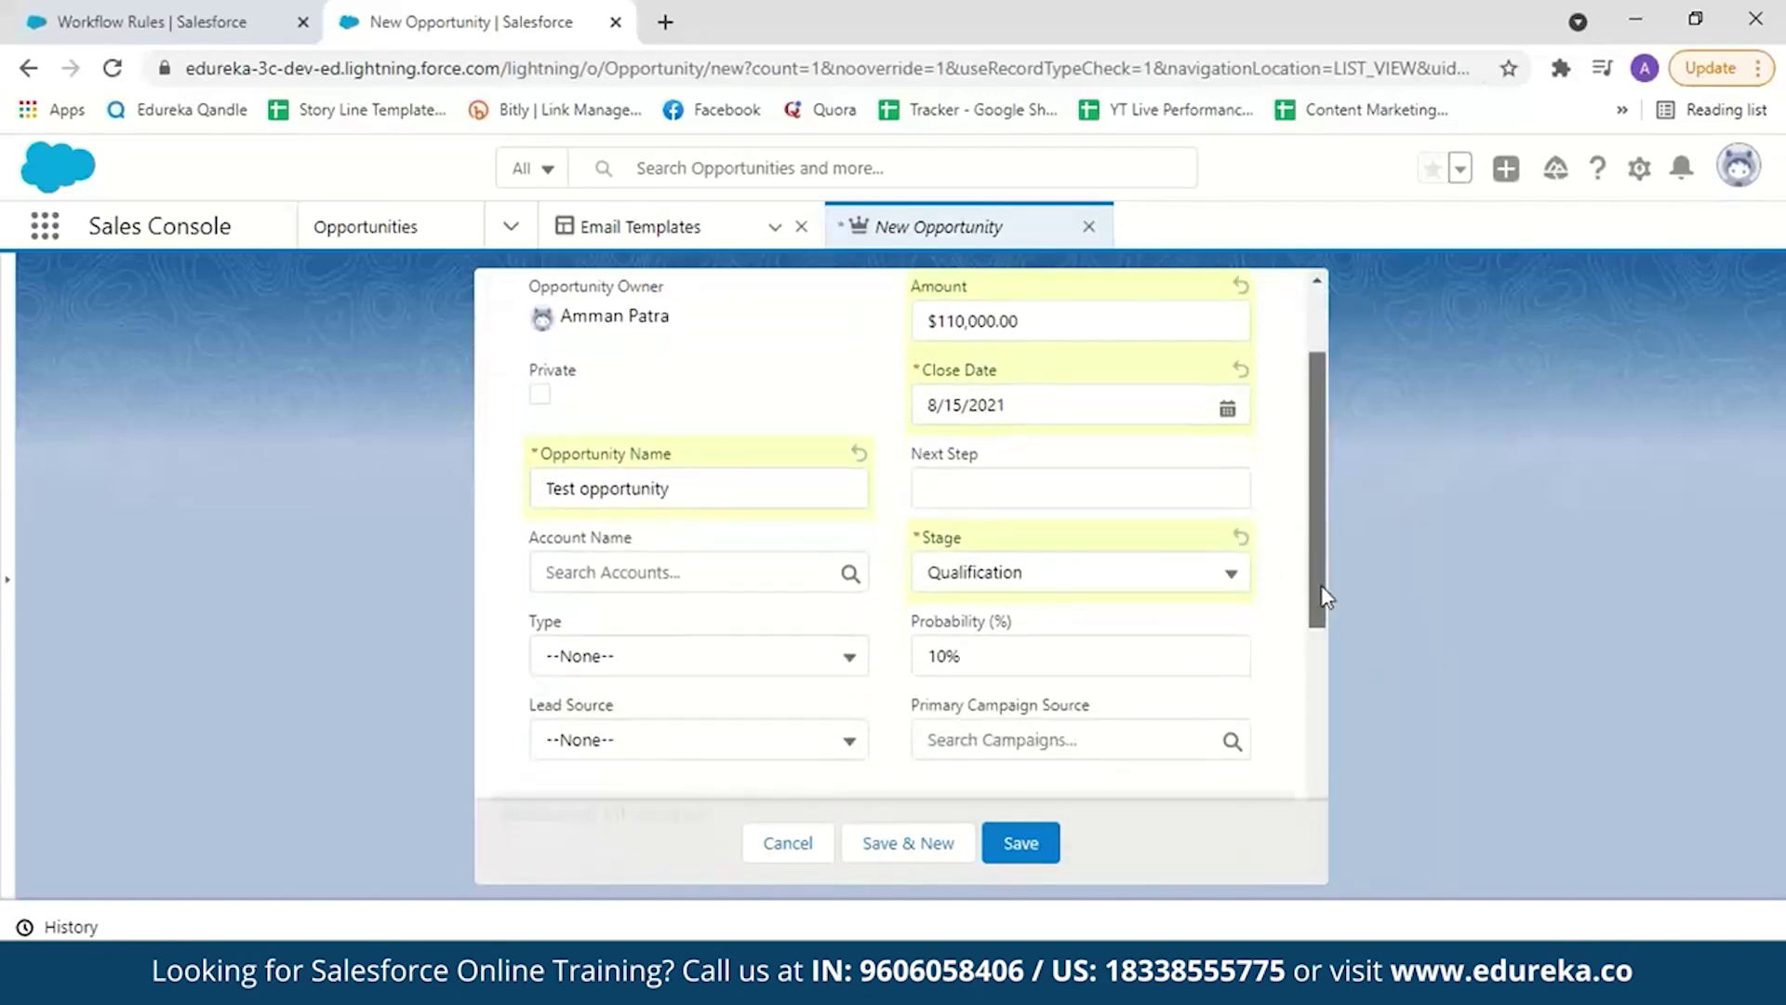
drag(1323, 595, 1325, 761)
scroll(1323, 762, down, 2)
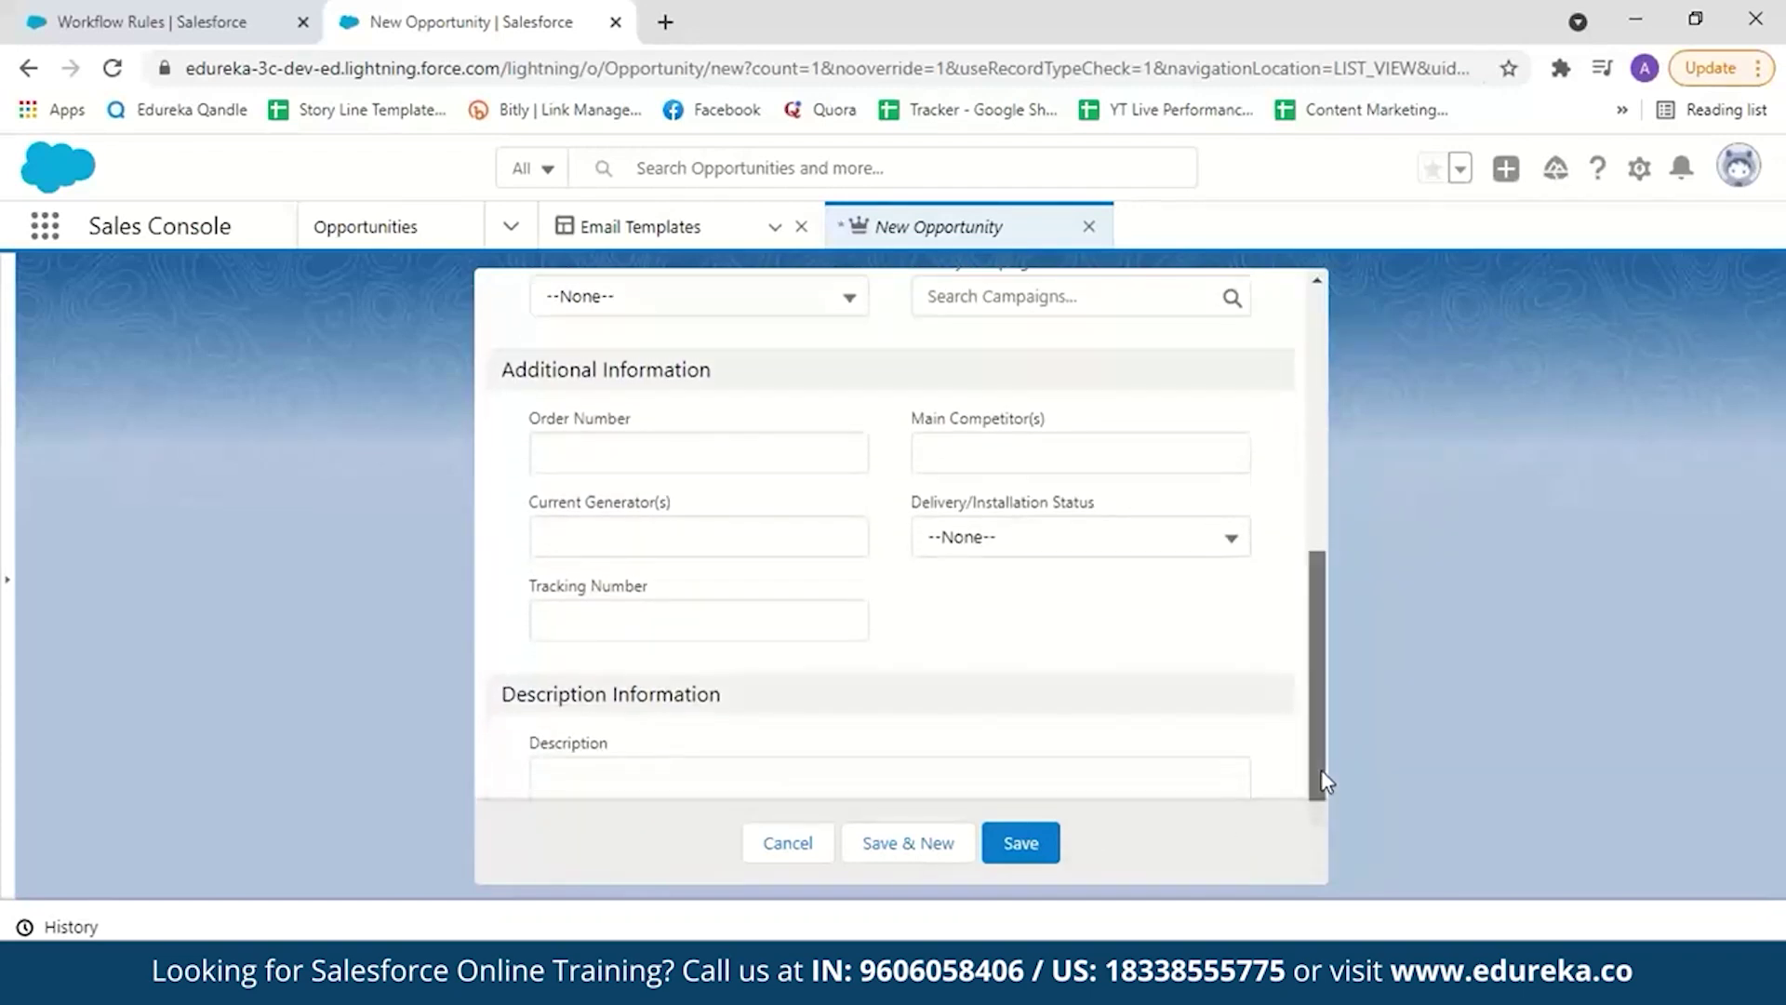
scroll(1298, 558, up, 10)
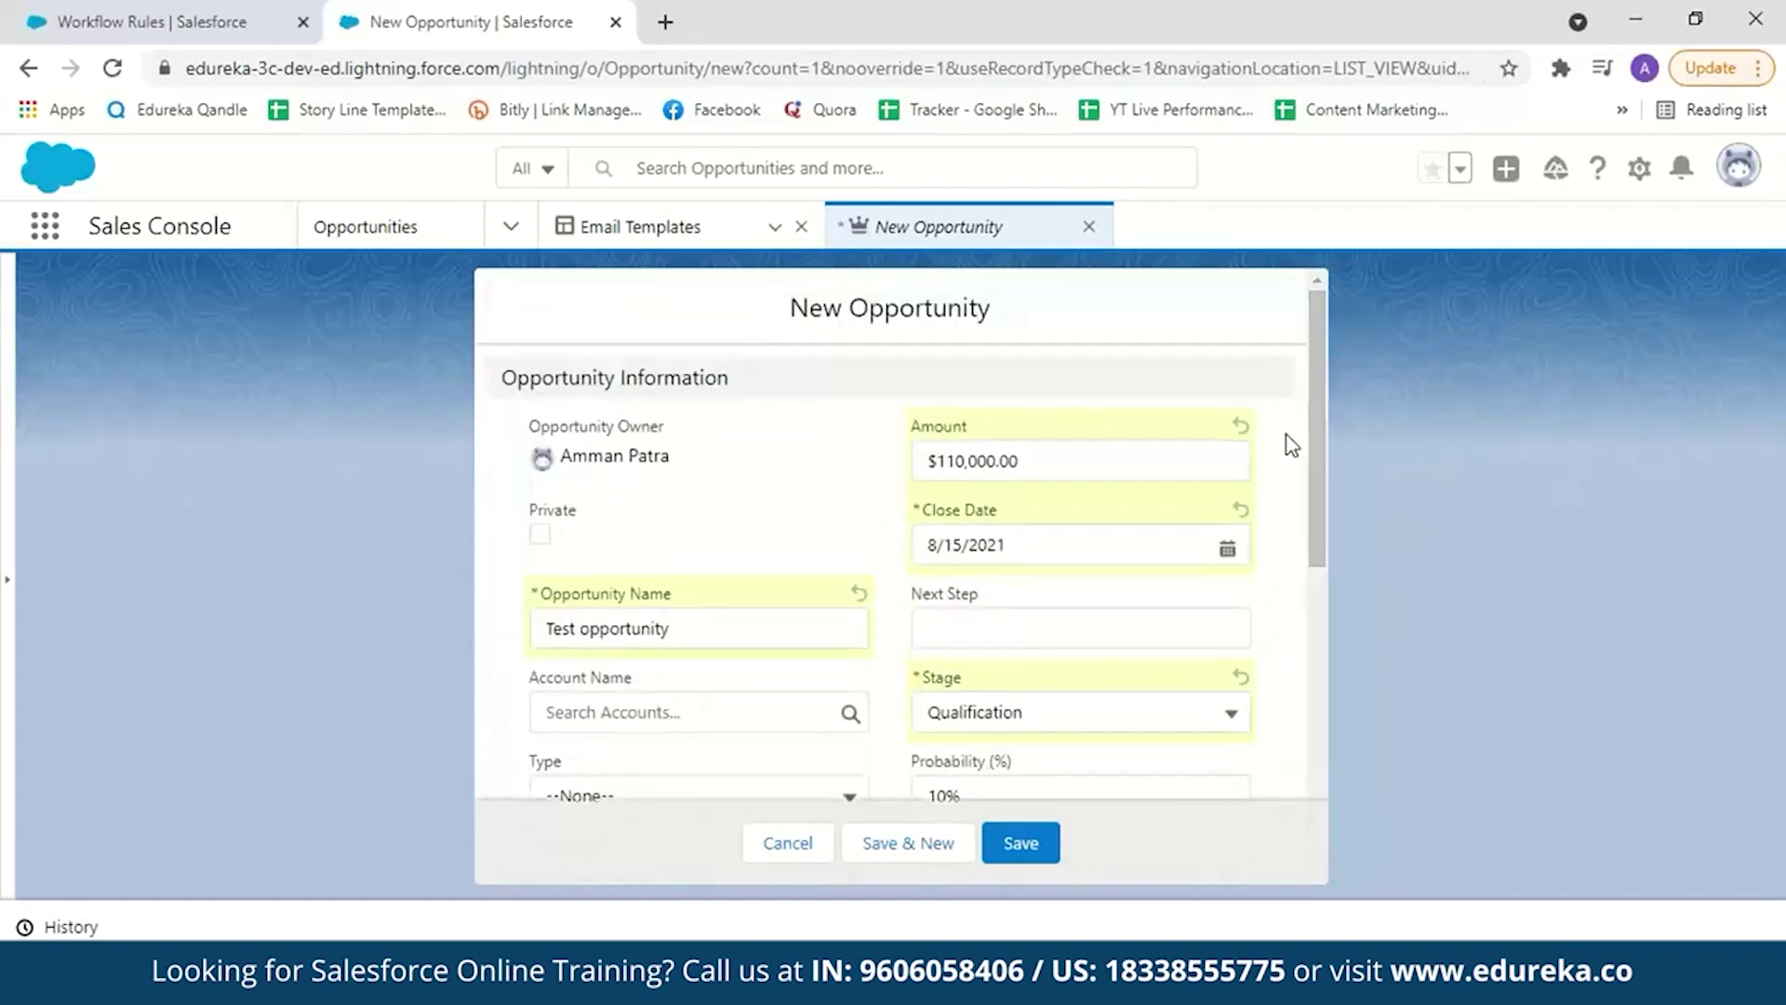
click(1020, 842)
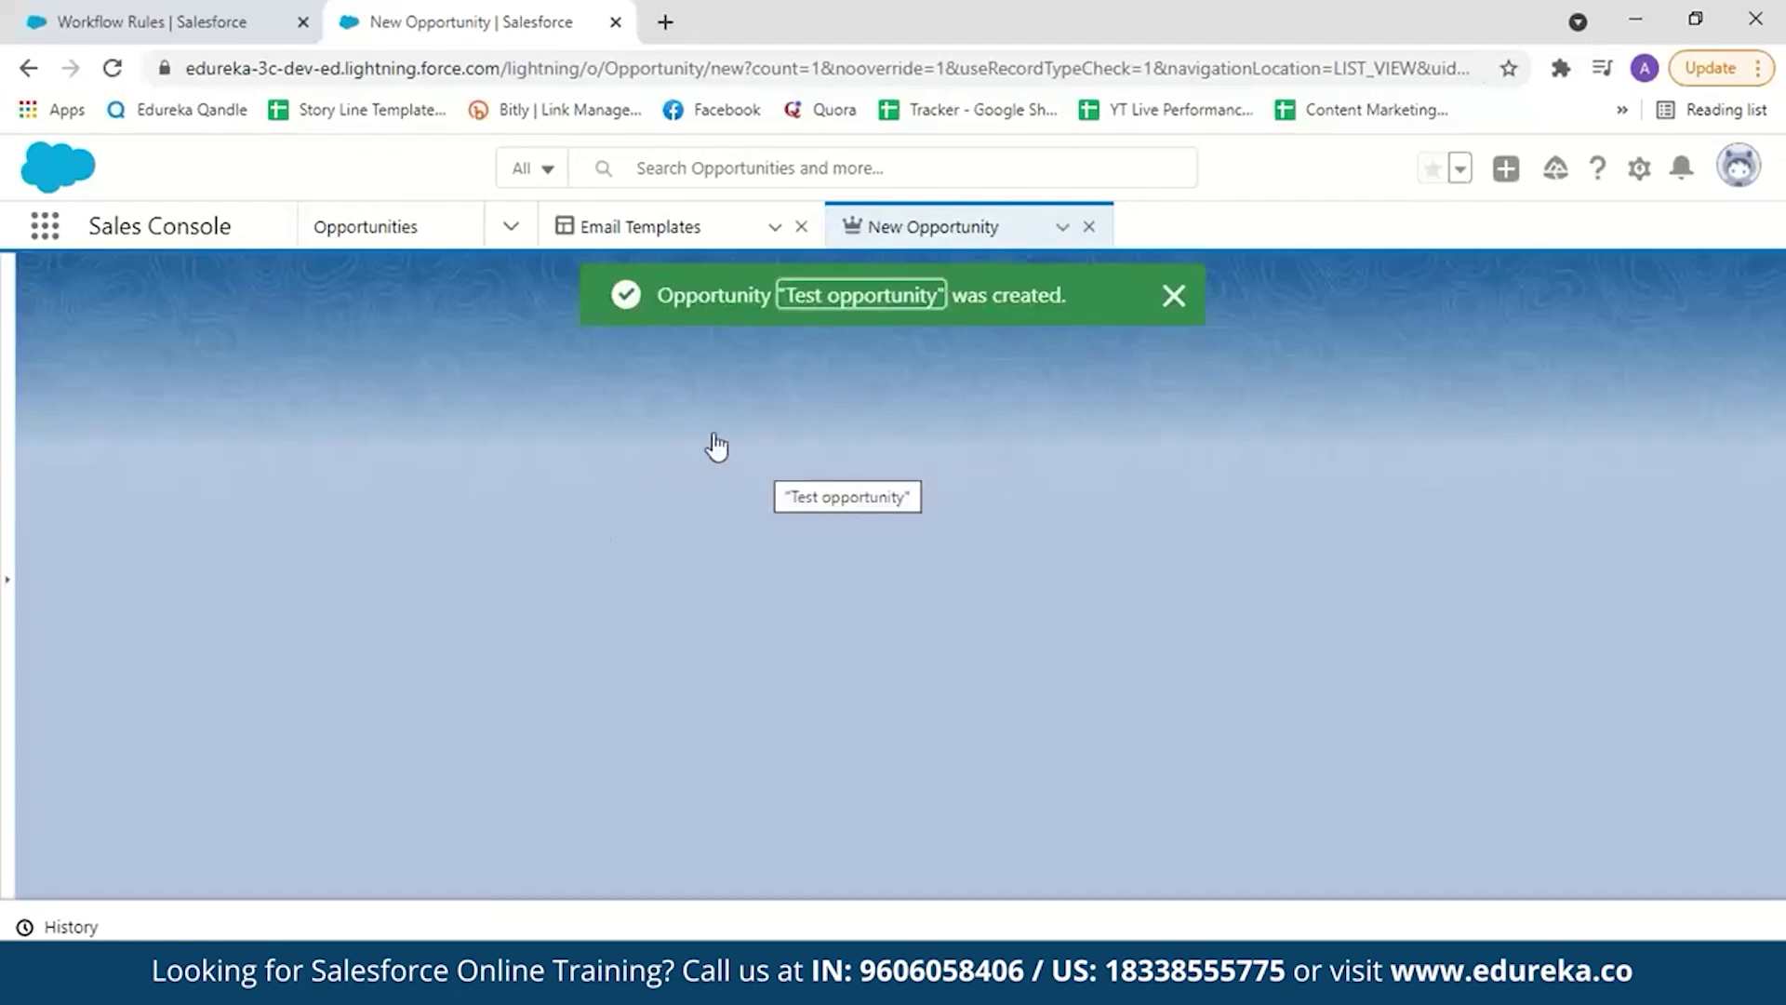